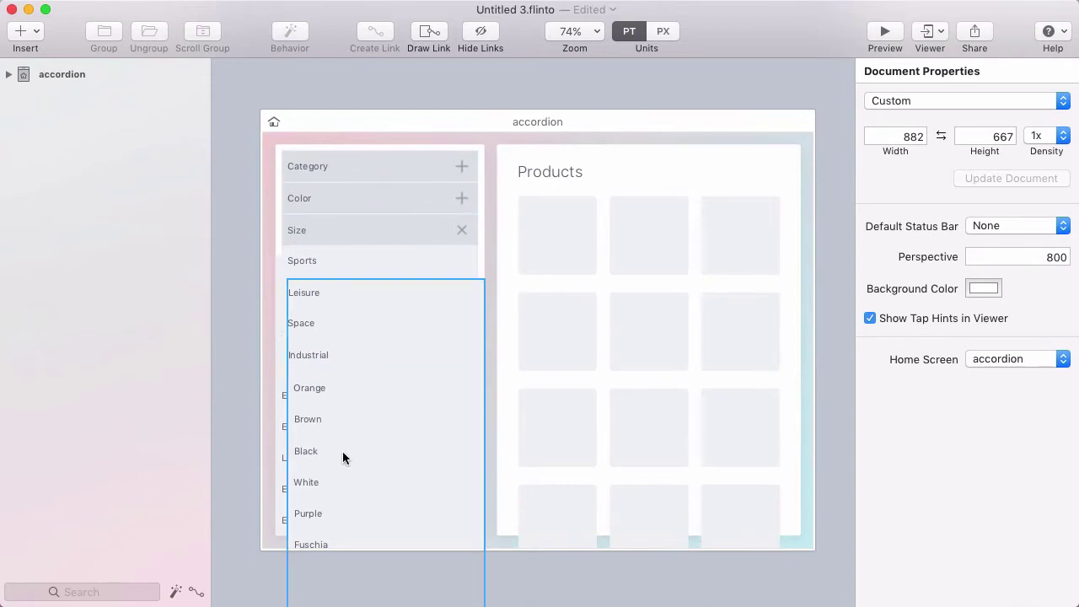
Make the Products grid scroll vertically and shorten it to 544 tall
{"action": "left_click", "coordinate": [589, 328]}
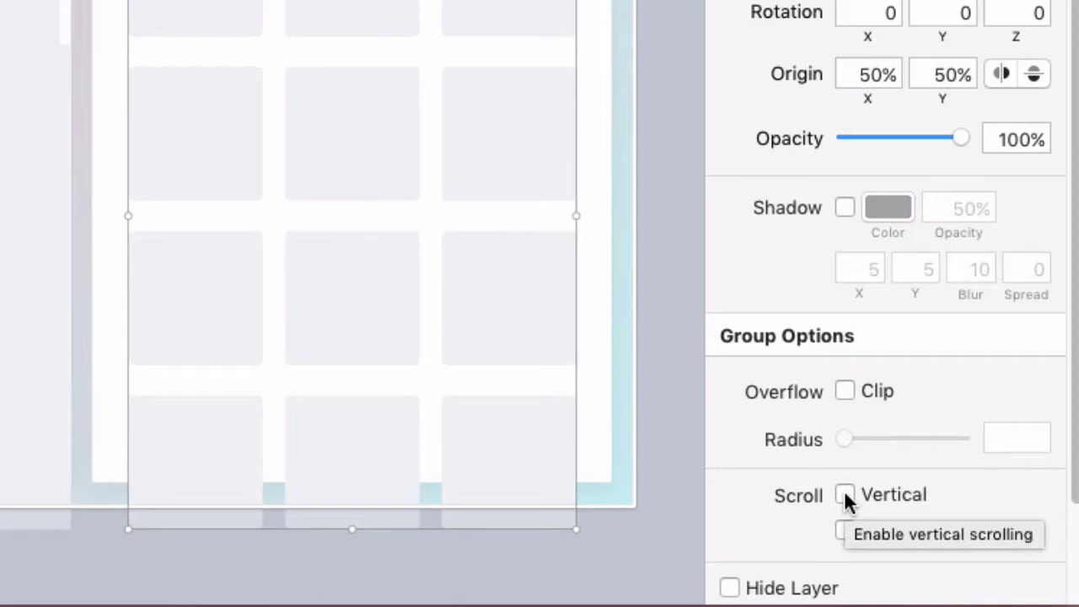
{"action": "left_click", "coordinate": [844, 494]}
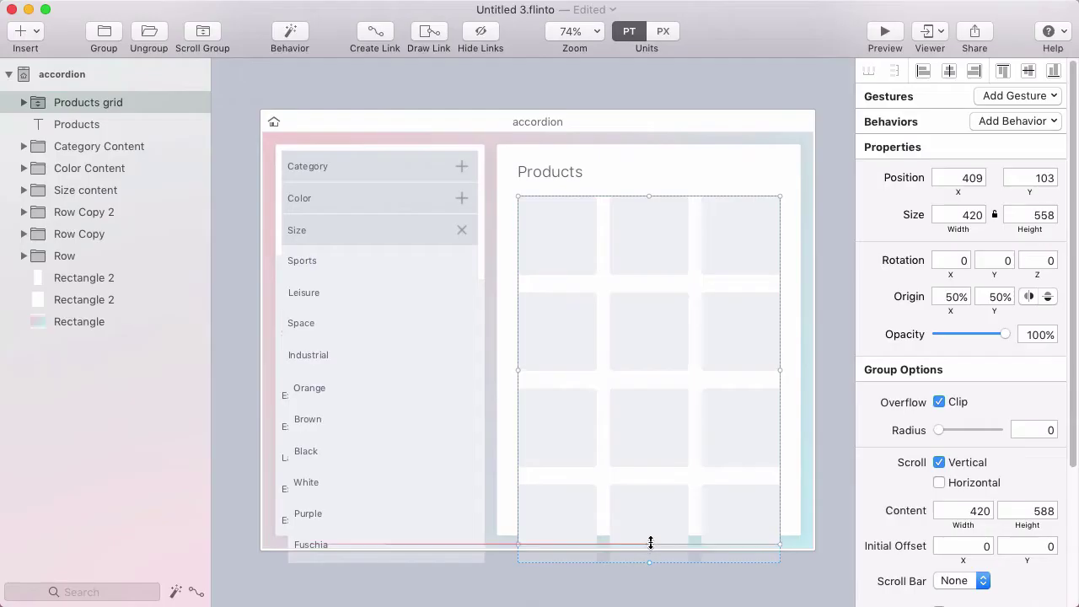
{"action": "left_click_drag", "start_coordinate": [353, 503], "coordinate": [357, 479]}
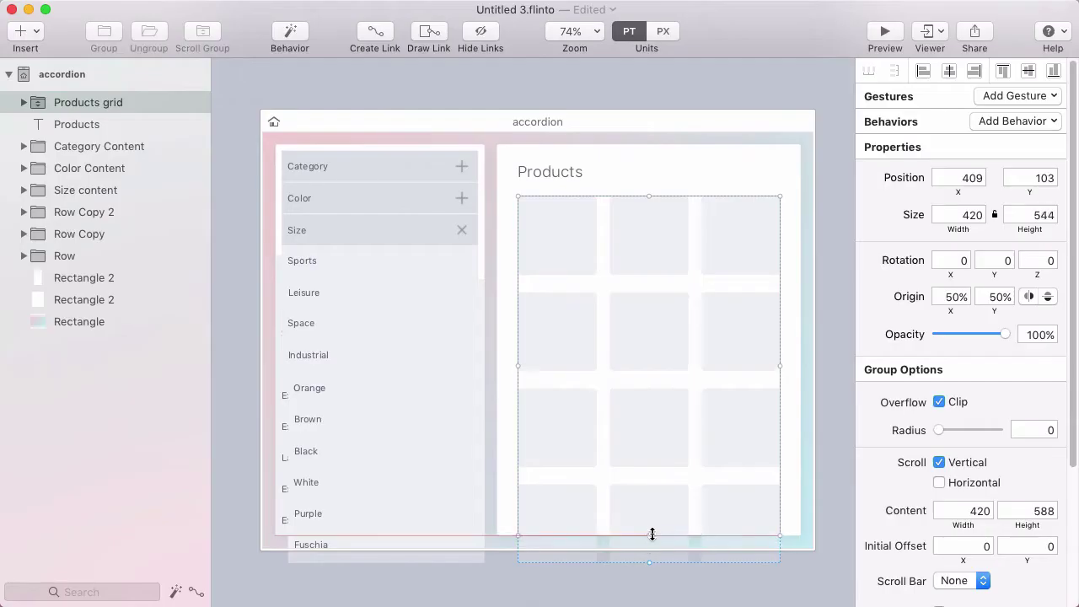
{"action": "left_click_drag", "start_coordinate": [652, 532], "coordinate": [653, 534]}
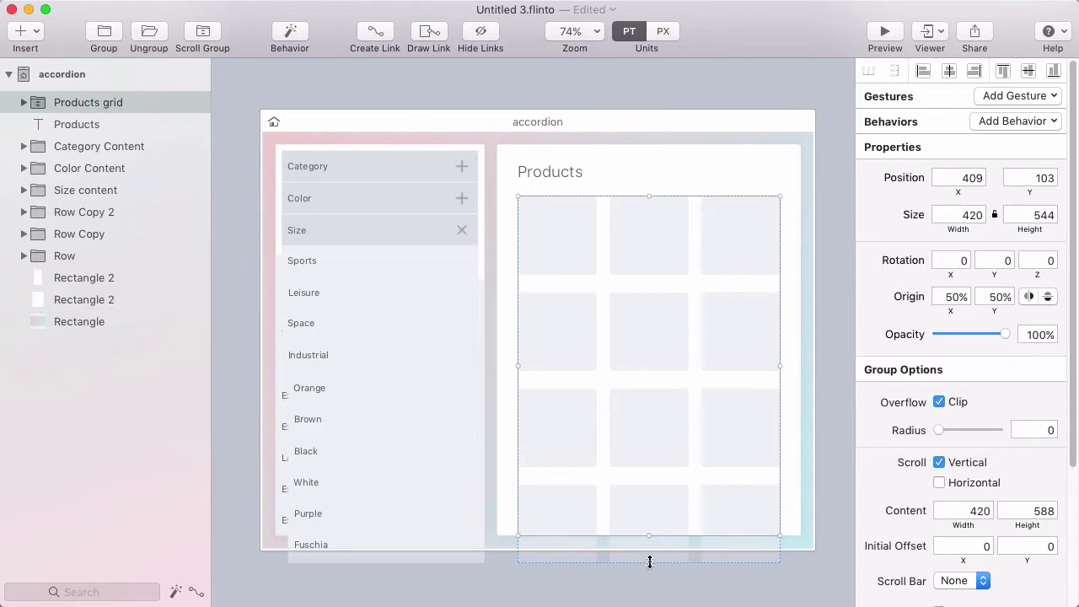
Preview the prototype and scroll the Products grid up and down to test it
{"action": "left_click", "coordinate": [884, 31]}
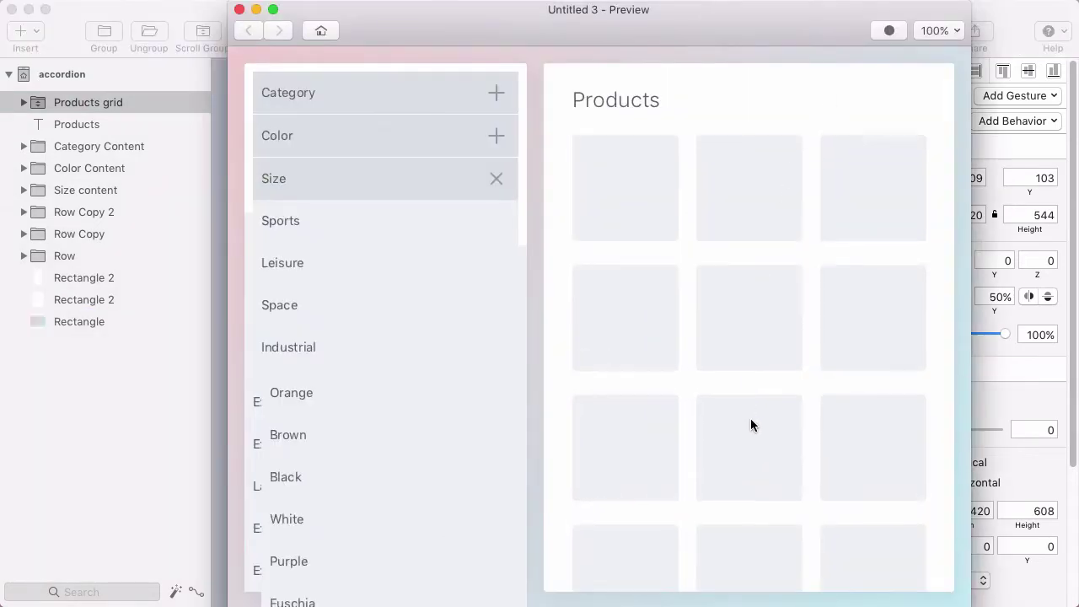
{"action": "scroll", "coordinate": [748, 417], "scroll_direction": "down", "scroll_amount": 2}
{"action": "scroll", "coordinate": [747, 417], "scroll_direction": "up", "scroll_amount": 2}
{"action": "scroll", "coordinate": [747, 416], "scroll_direction": "down", "scroll_amount": 2}
{"action": "scroll", "coordinate": [748, 416], "scroll_direction": "up", "scroll_amount": 2}
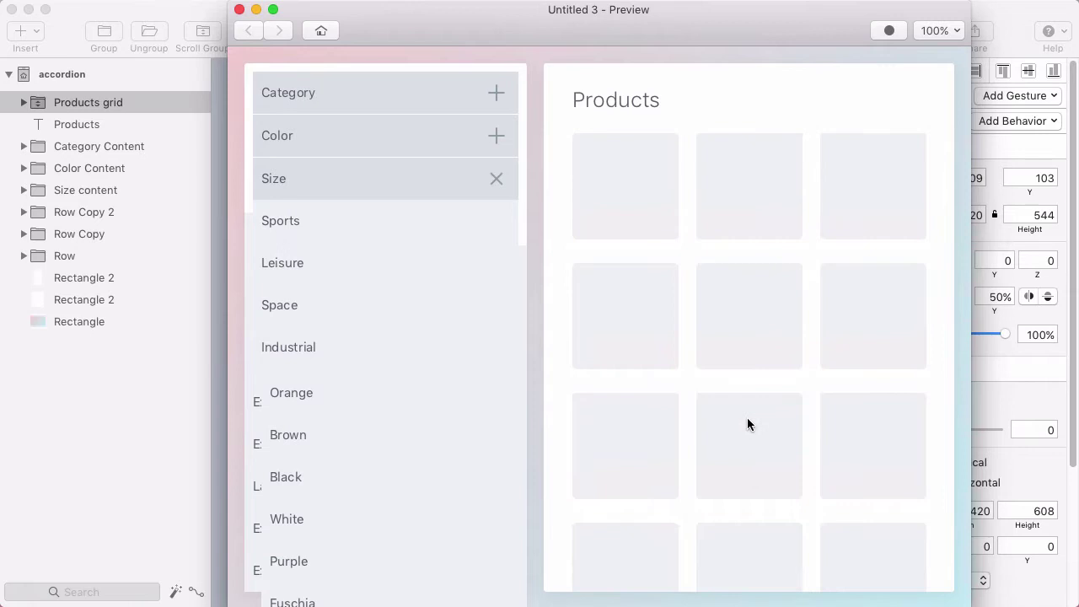
Close the preview and move the Category and Color content lists out of the way
{"action": "left_click", "coordinate": [140, 9]}
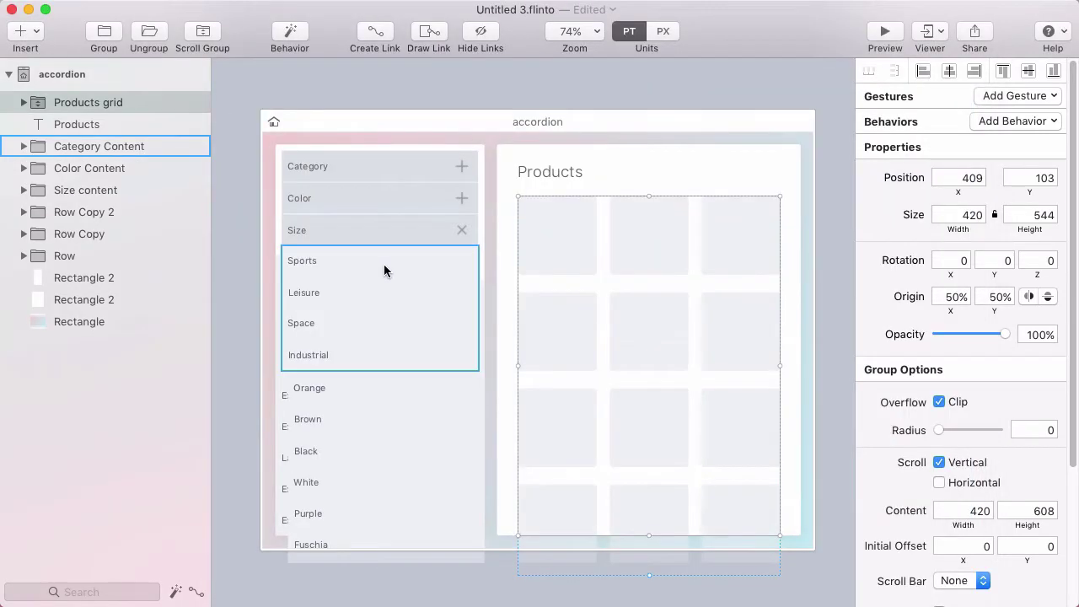
{"action": "left_click", "coordinate": [365, 352]}
{"action": "left_click_drag", "start_coordinate": [362, 355], "coordinate": [410, 366]}
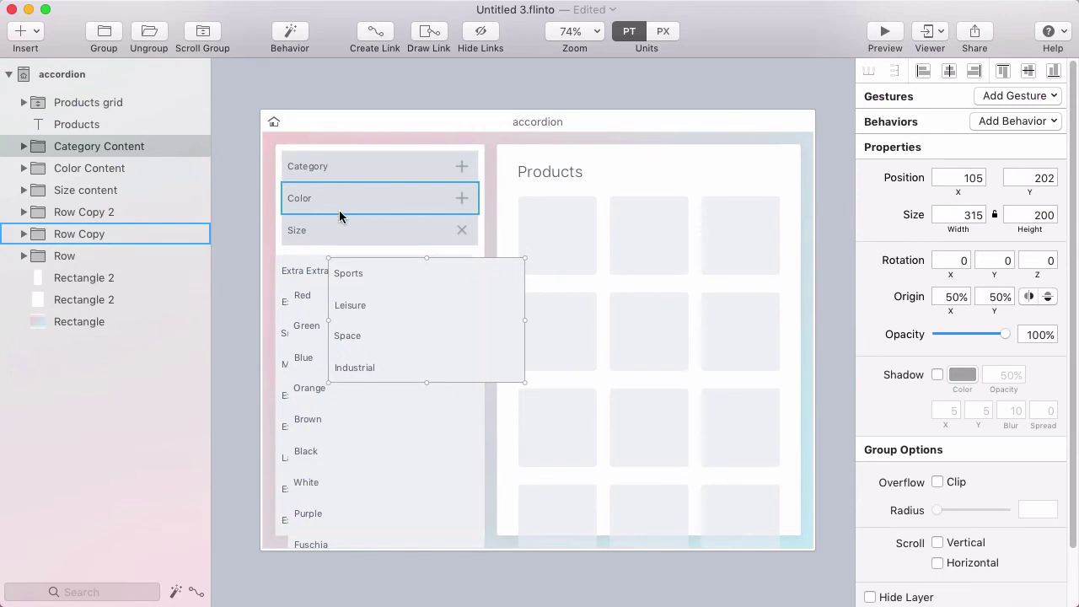
{"action": "left_click", "coordinate": [459, 231]}
{"action": "left_click", "coordinate": [414, 283]}
{"action": "left_click", "coordinate": [308, 316]}
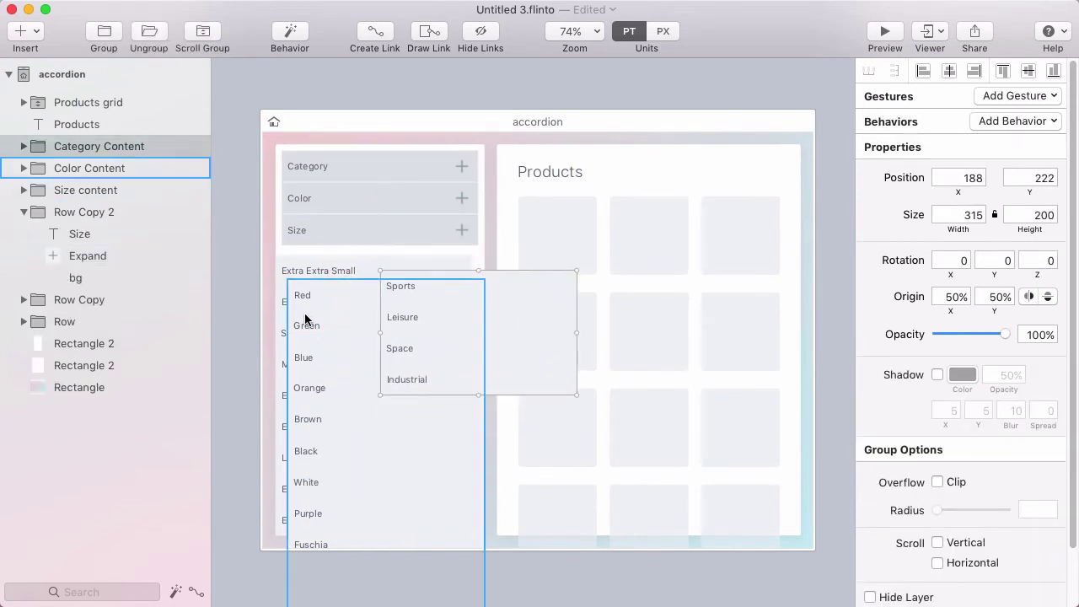
{"action": "left_click", "coordinate": [299, 279]}
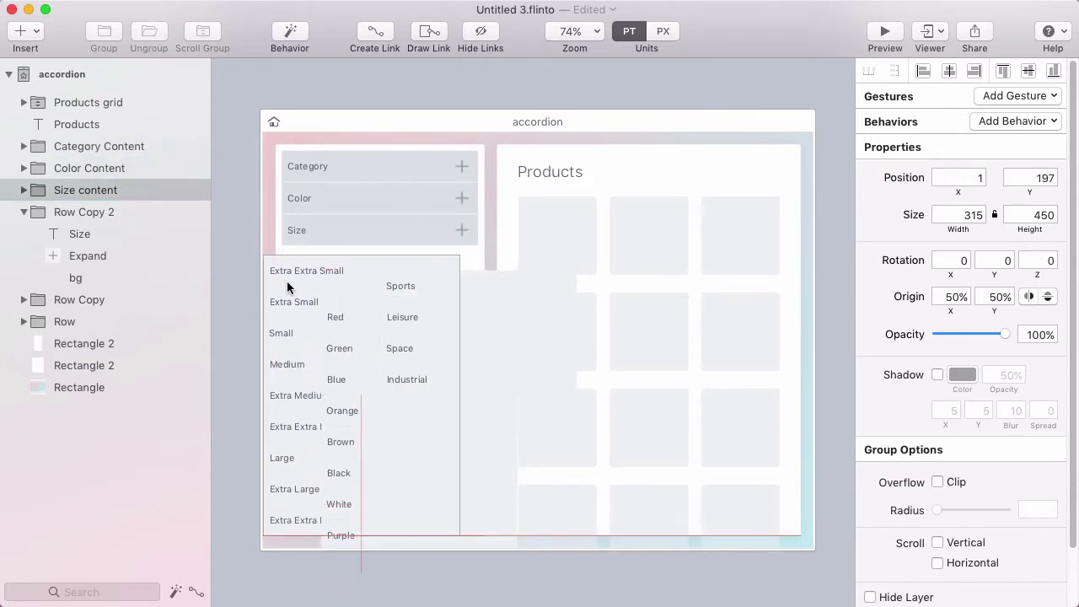
{"action": "left_click", "coordinate": [397, 324]}
{"action": "left_click", "coordinate": [426, 312]}
{"action": "left_click_drag", "start_coordinate": [427, 313], "coordinate": [520, 238]}
Place the Size list under the Size row, clip it and collapse it to height 0
{"action": "left_click", "coordinate": [441, 415]}
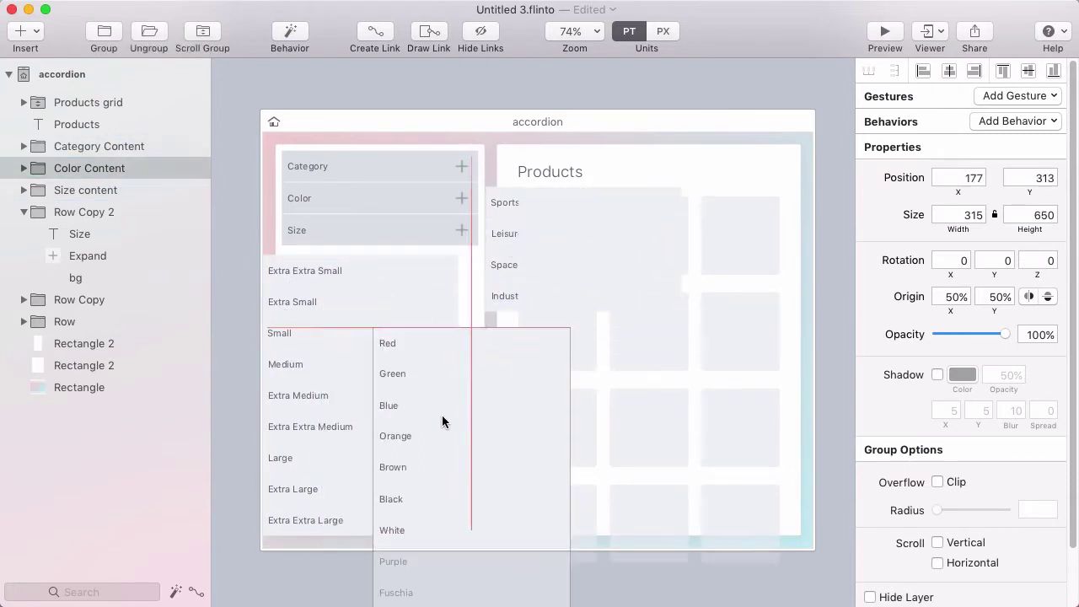
{"action": "left_click_drag", "start_coordinate": [441, 414], "coordinate": [360, 329]}
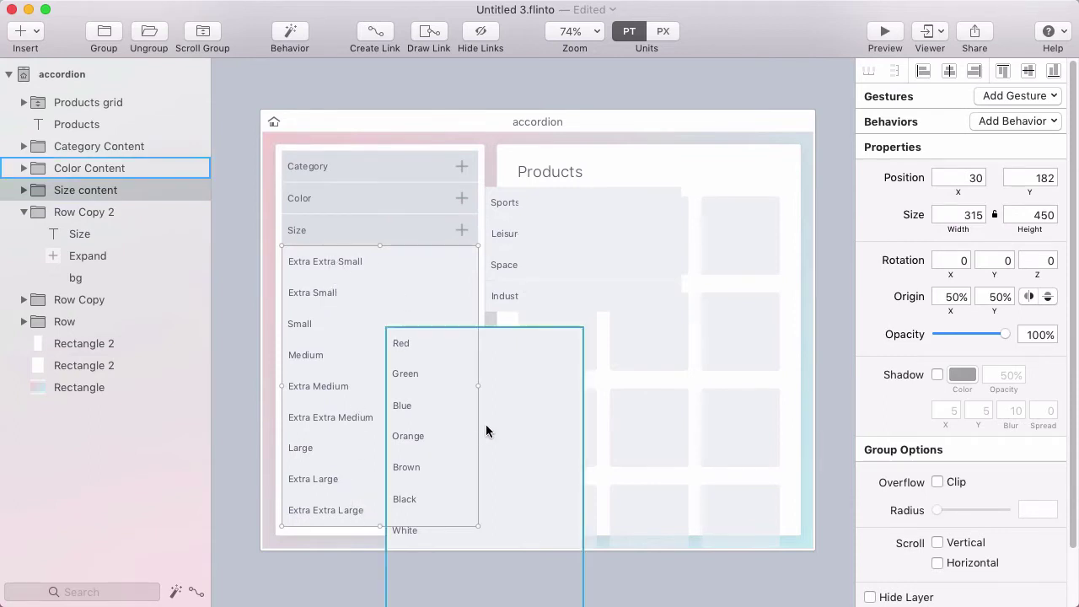
{"action": "key", "text": "super+z"}
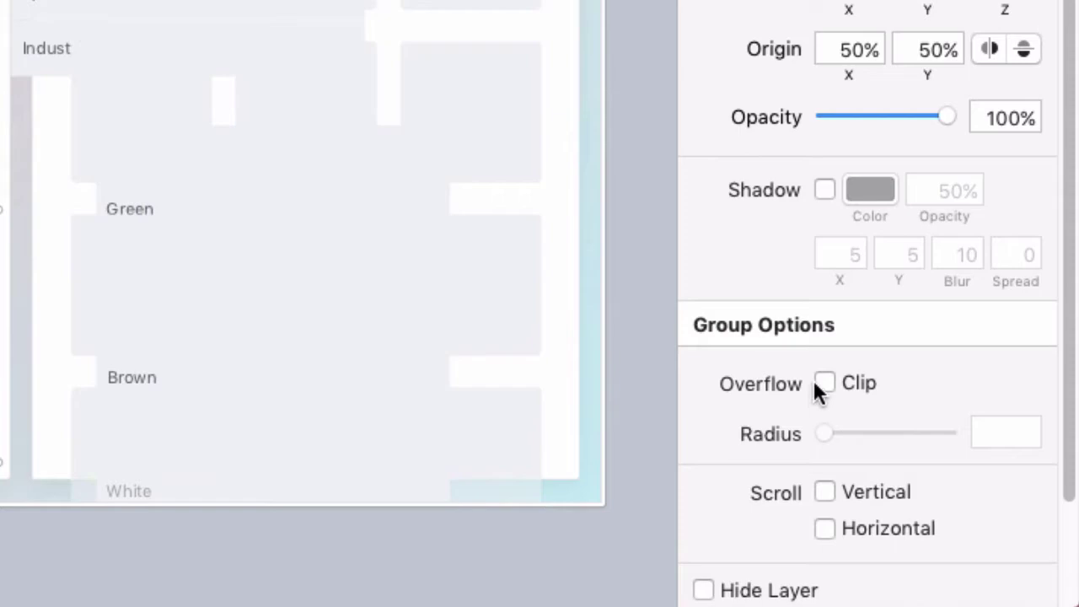
{"action": "left_click", "coordinate": [824, 383]}
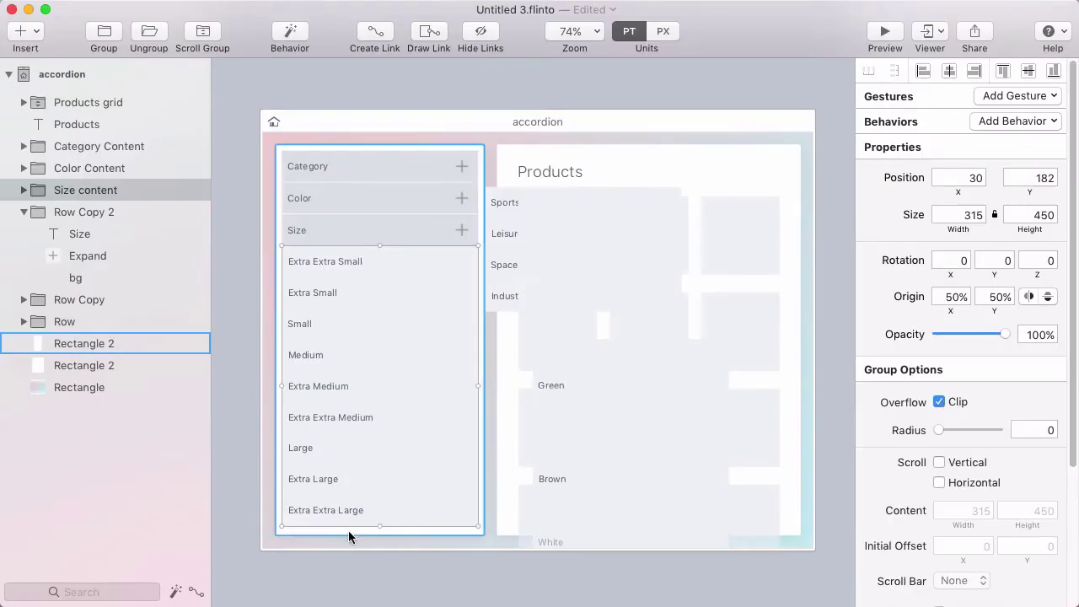
{"action": "left_click_drag", "start_coordinate": [380, 526], "coordinate": [388, 240]}
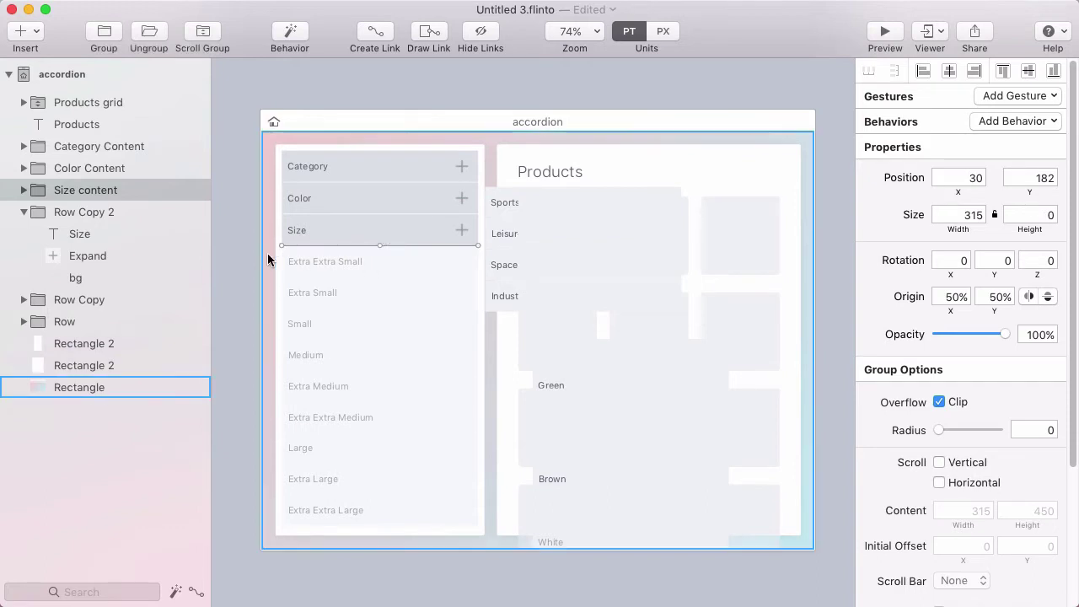
{"action": "key", "text": "Escape"}
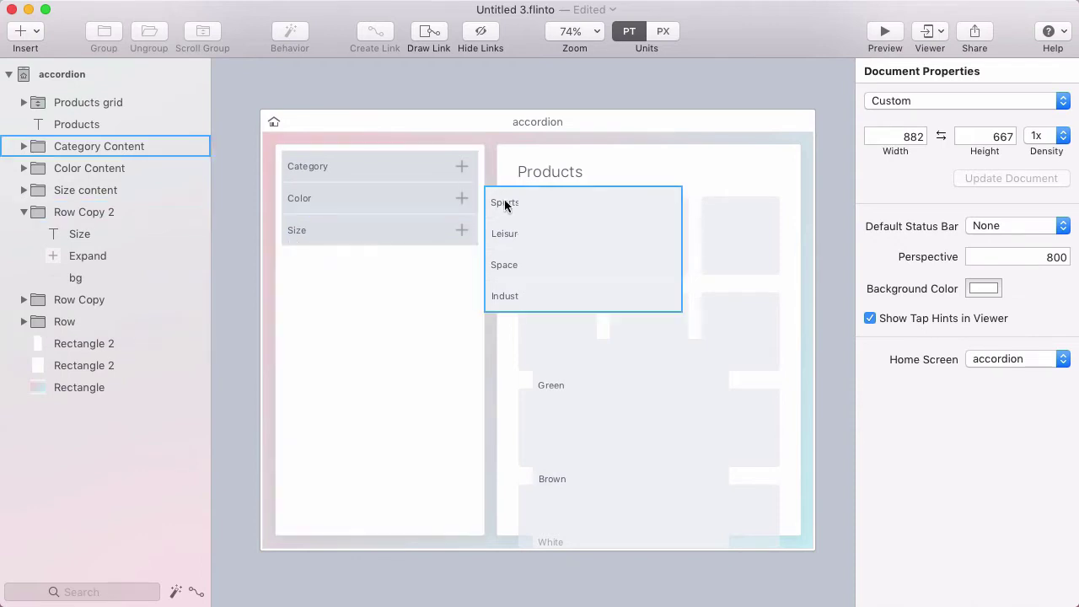
Tuck the Category list under the Category row, clipped and collapsed to height 0
{"action": "left_click_drag", "start_coordinate": [506, 205], "coordinate": [303, 200]}
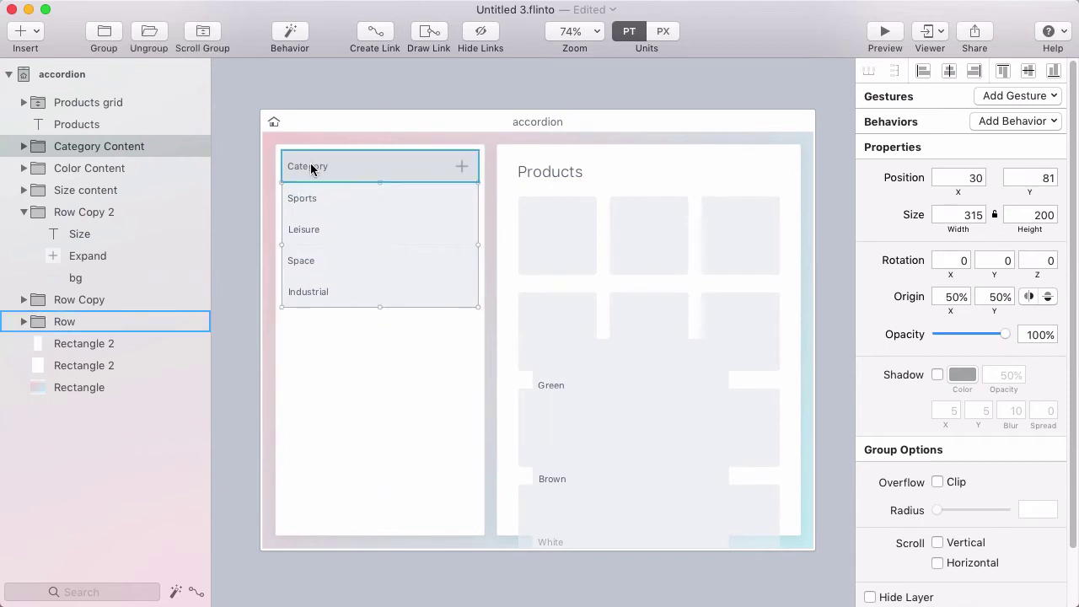
{"action": "left_click", "coordinate": [936, 482]}
{"action": "left_click_drag", "start_coordinate": [380, 308], "coordinate": [380, 179]}
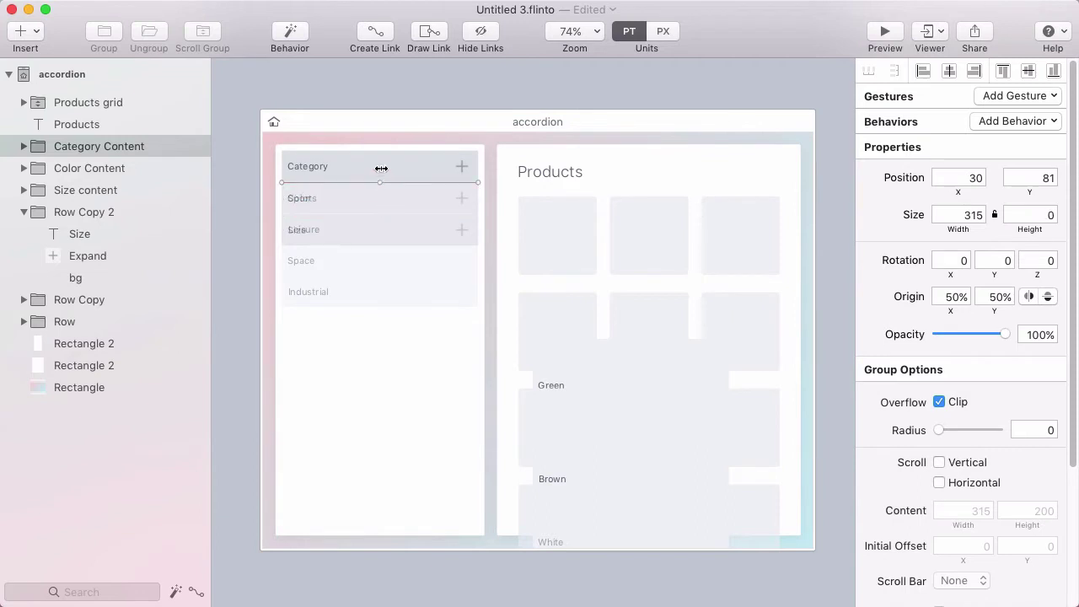
{"action": "left_click", "coordinate": [410, 392]}
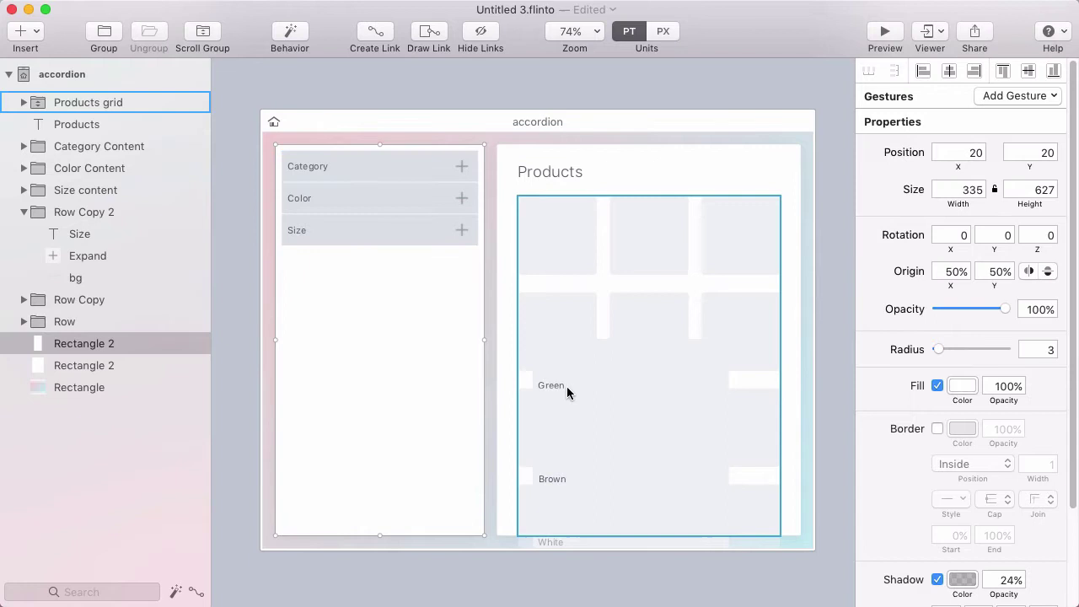
Tuck the Color list under the Color row, clipped and collapsed to height 0
{"action": "left_click", "coordinate": [79, 167]}
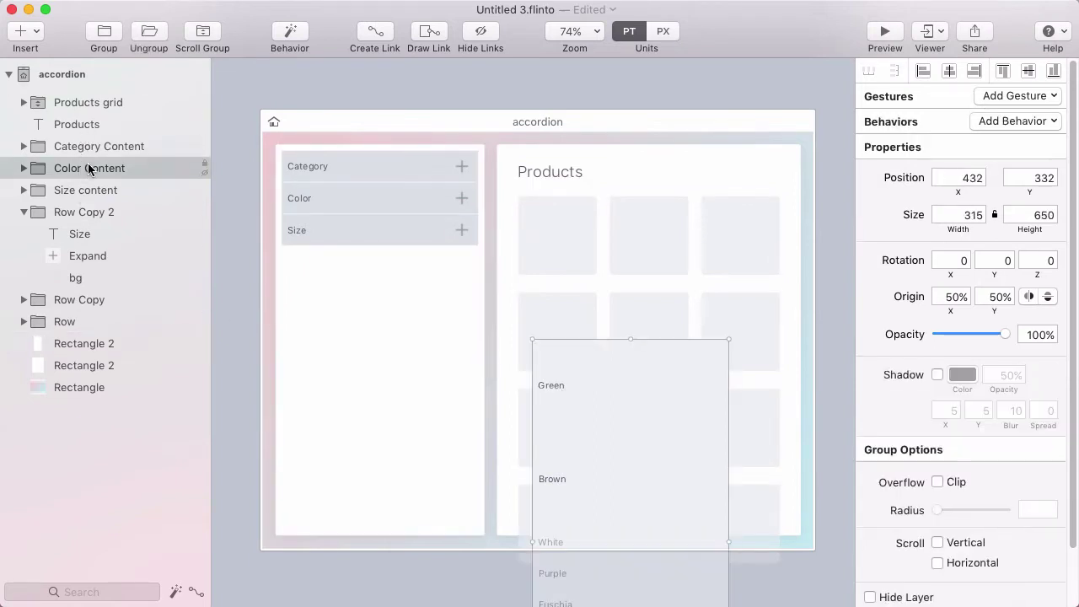
{"action": "key", "text": "shift+Left"}
{"action": "key", "text": "shift+Left"}
{"action": "key", "text": "shift+Left"}
{"action": "key", "text": "shift+Left"}
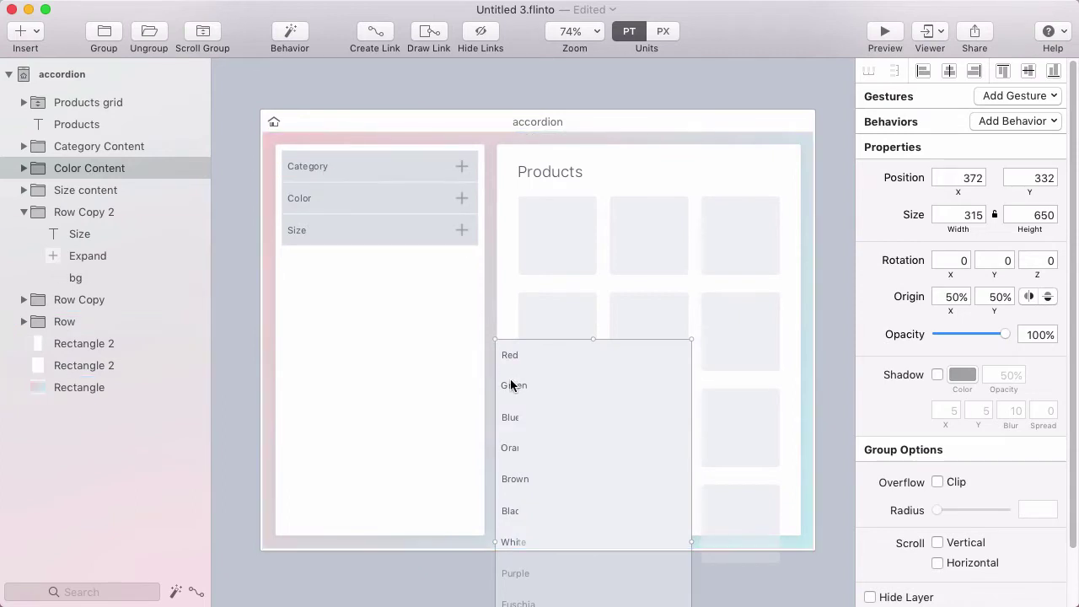
{"action": "left_click_drag", "start_coordinate": [510, 377], "coordinate": [276, 253]}
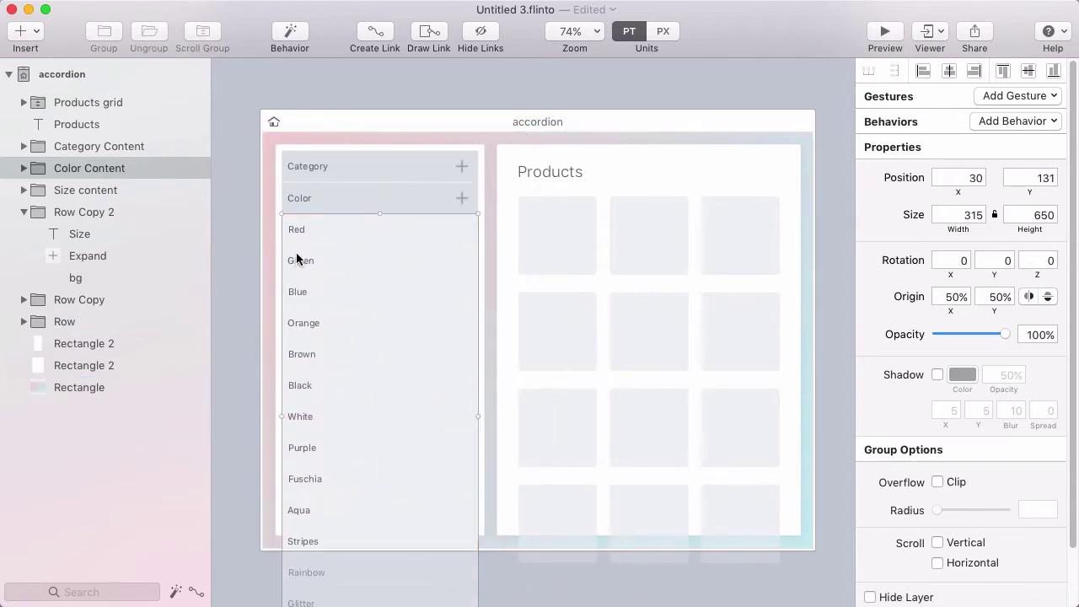
{"action": "left_click", "coordinate": [937, 482]}
{"action": "scroll", "coordinate": [404, 472], "scroll_direction": "down", "scroll_amount": 2}
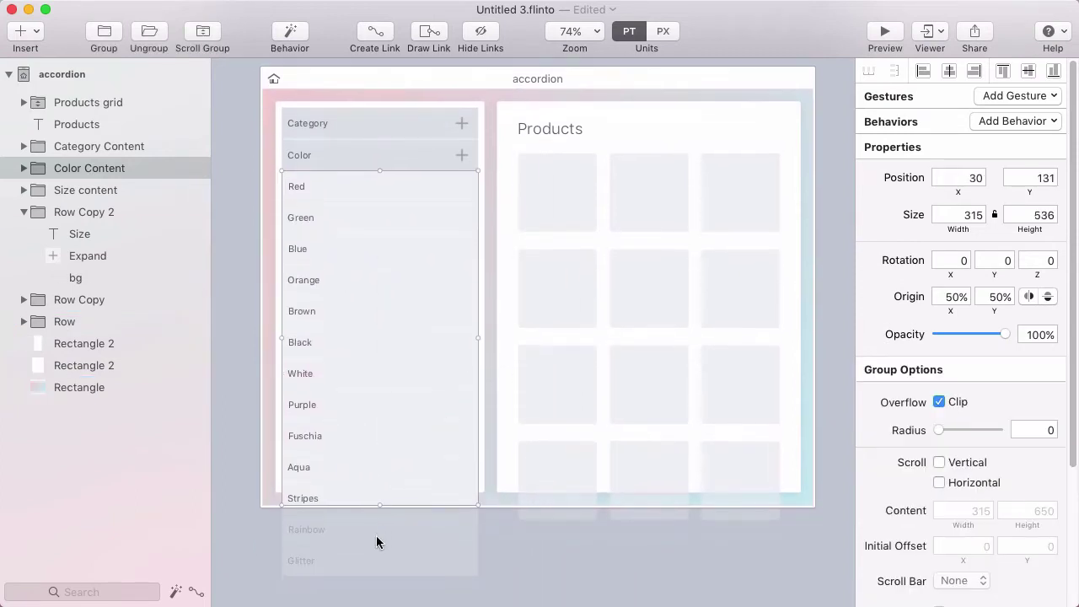
{"action": "left_click_drag", "start_coordinate": [378, 499], "coordinate": [381, 164]}
{"action": "left_click", "coordinate": [489, 178]}
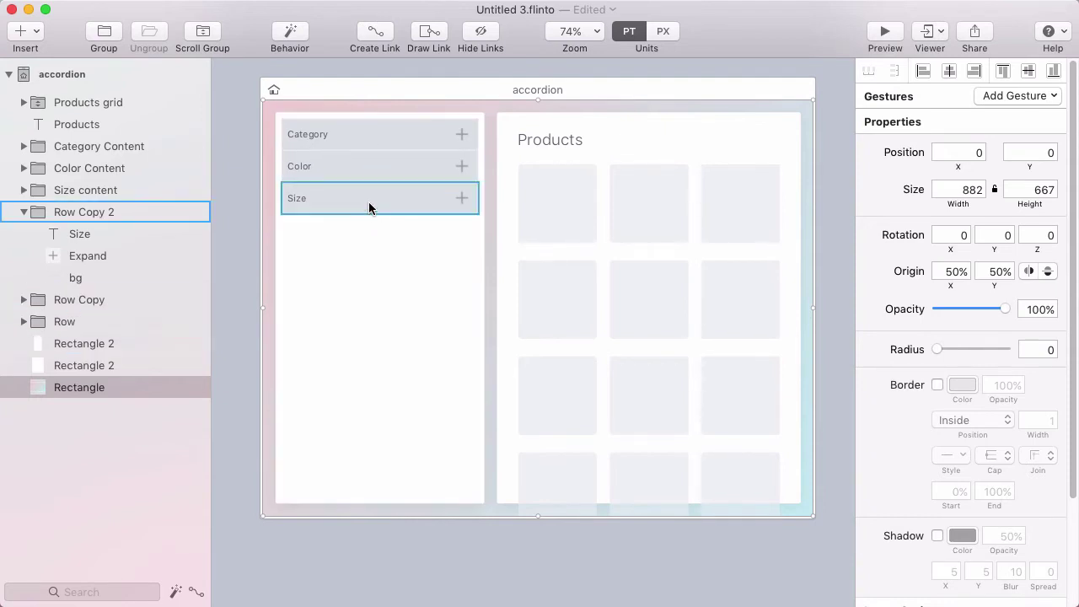
Wrap the Category, Color and Size rows plus their content lists into a Scroll Group
{"action": "left_click", "coordinate": [332, 139]}
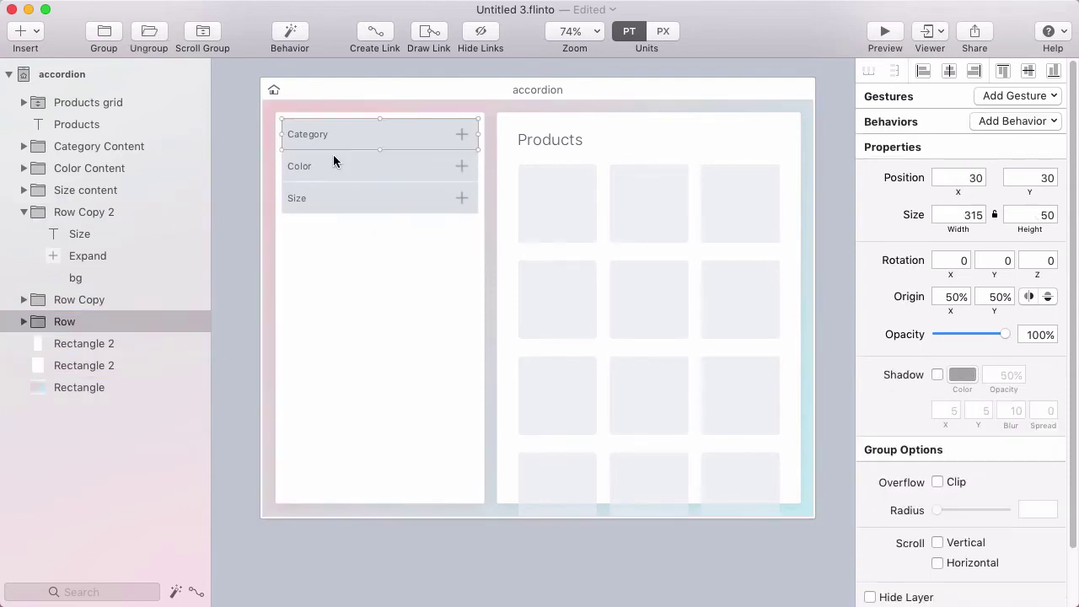
{"action": "left_click", "coordinate": [333, 165], "text": "shift"}
{"action": "left_click", "coordinate": [328, 196], "text": "shift"}
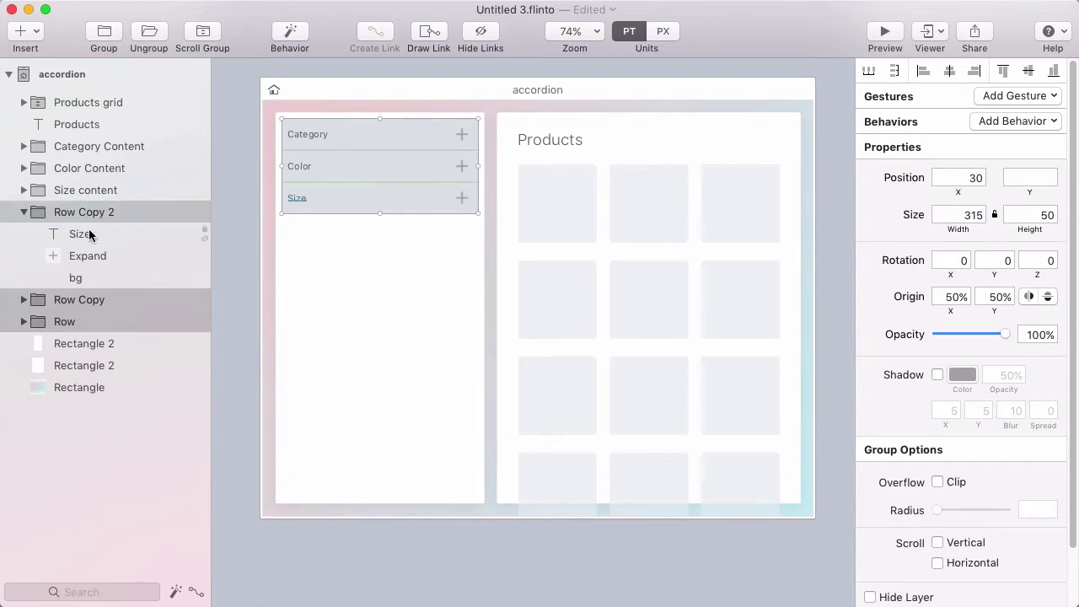
{"action": "left_click", "coordinate": [24, 211]}
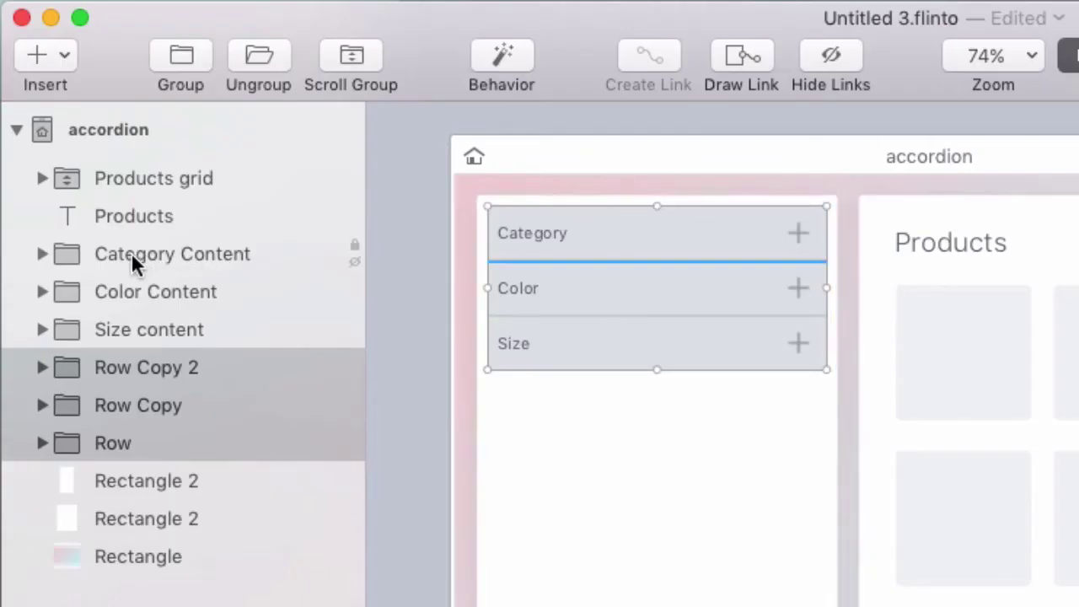
{"action": "left_click", "coordinate": [140, 251], "text": "super"}
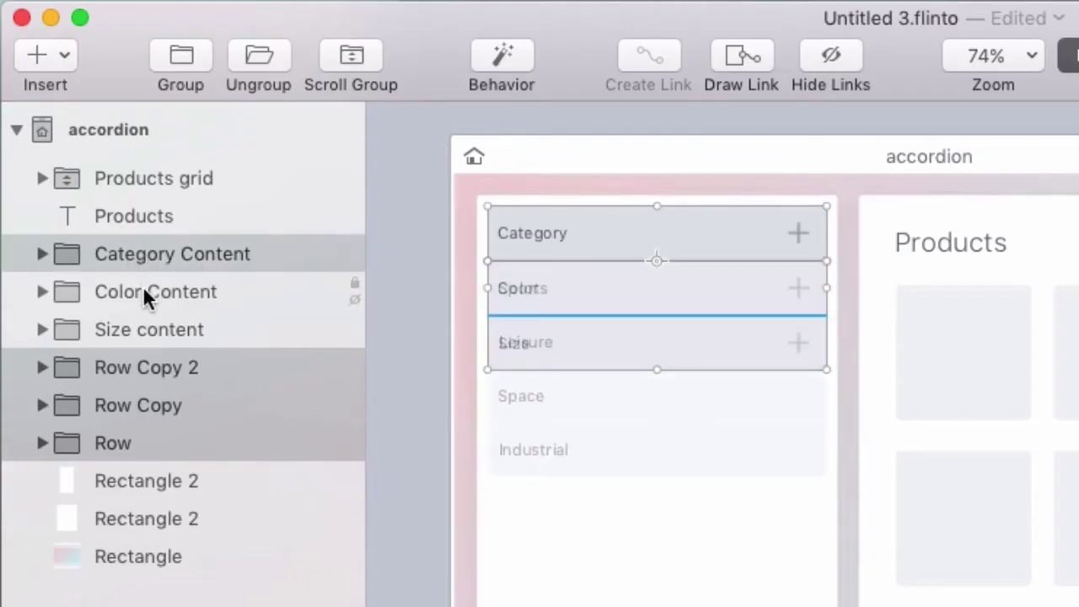
{"action": "left_click", "coordinate": [145, 291], "text": "super"}
{"action": "left_click", "coordinate": [141, 327], "text": "super"}
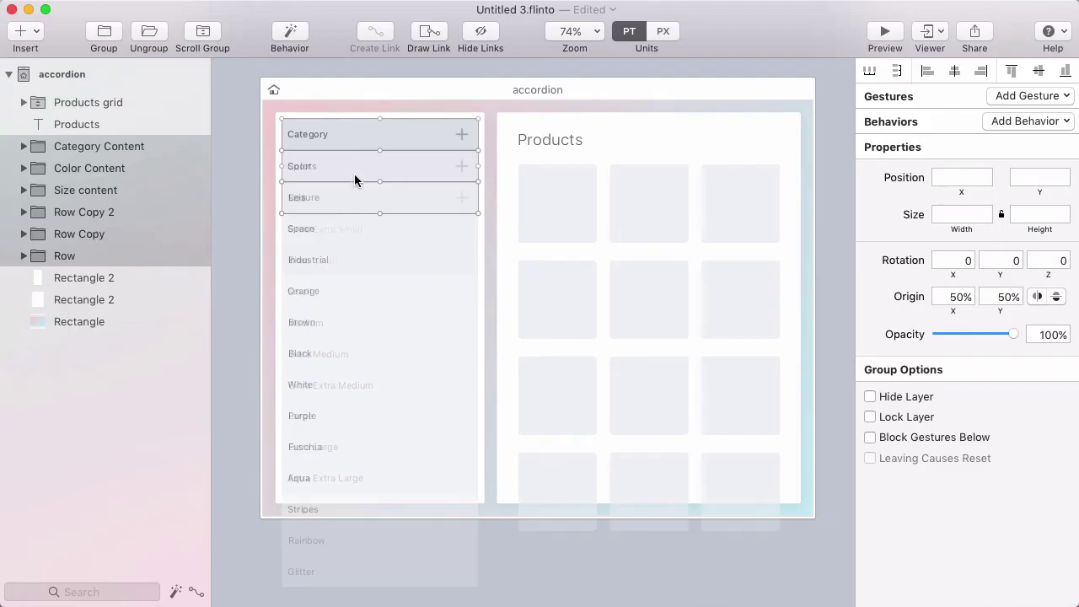
{"action": "left_click", "coordinate": [202, 33]}
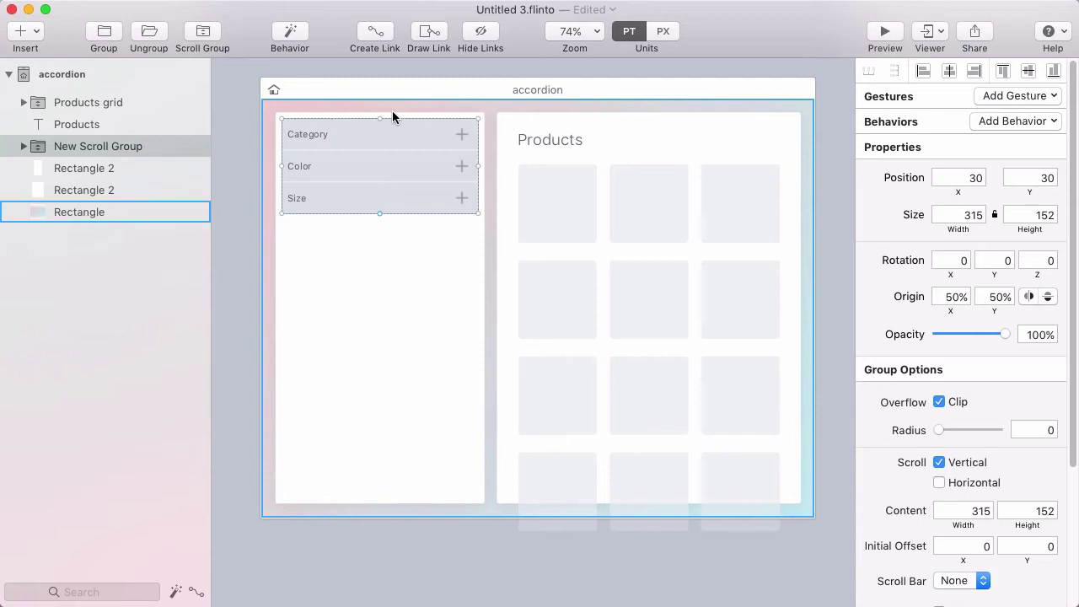
Resize the scroll group to start at Y 20 and 627 tall, then test scrolling in preview
{"action": "left_click_drag", "start_coordinate": [380, 118], "coordinate": [380, 111]}
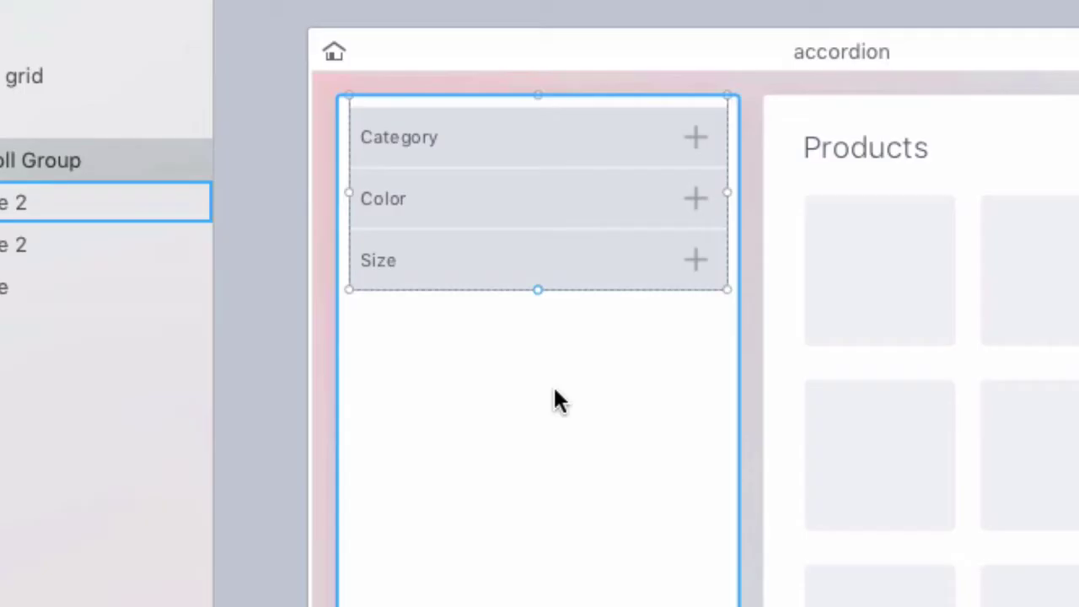
{"action": "left_click_drag", "start_coordinate": [379, 216], "coordinate": [379, 238]}
{"action": "left_click_drag", "start_coordinate": [537, 336], "coordinate": [537, 344]}
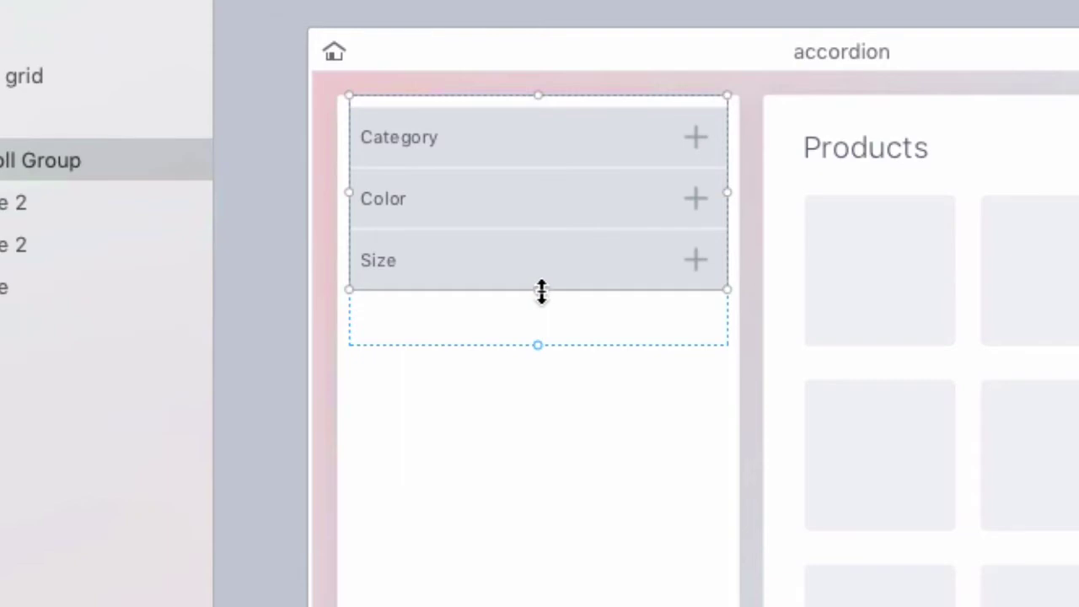
{"action": "left_click_drag", "start_coordinate": [542, 291], "coordinate": [544, 561]}
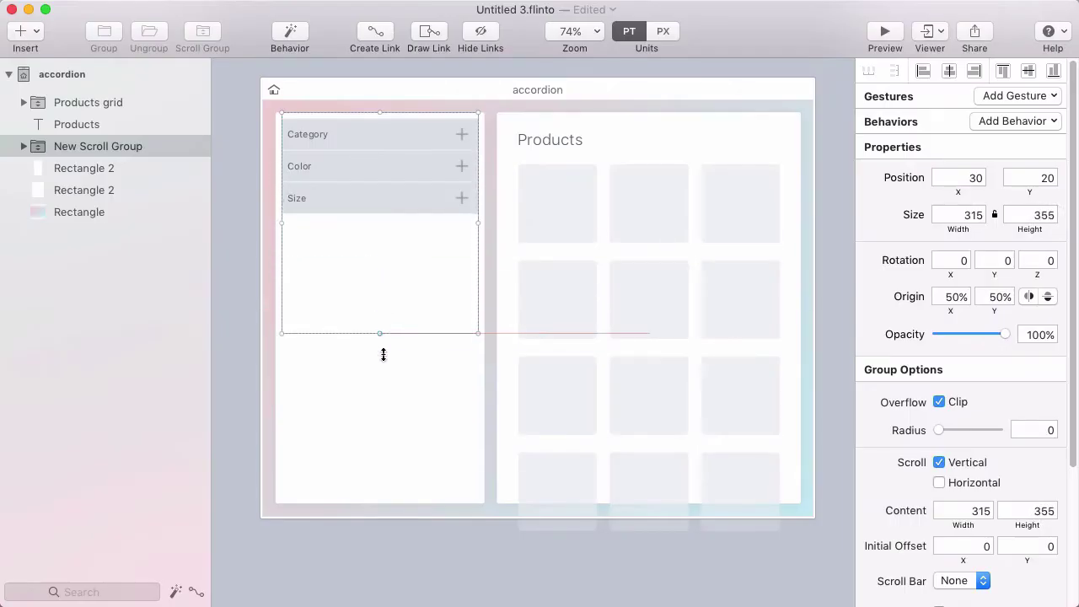
{"action": "left_click_drag", "start_coordinate": [383, 354], "coordinate": [391, 504]}
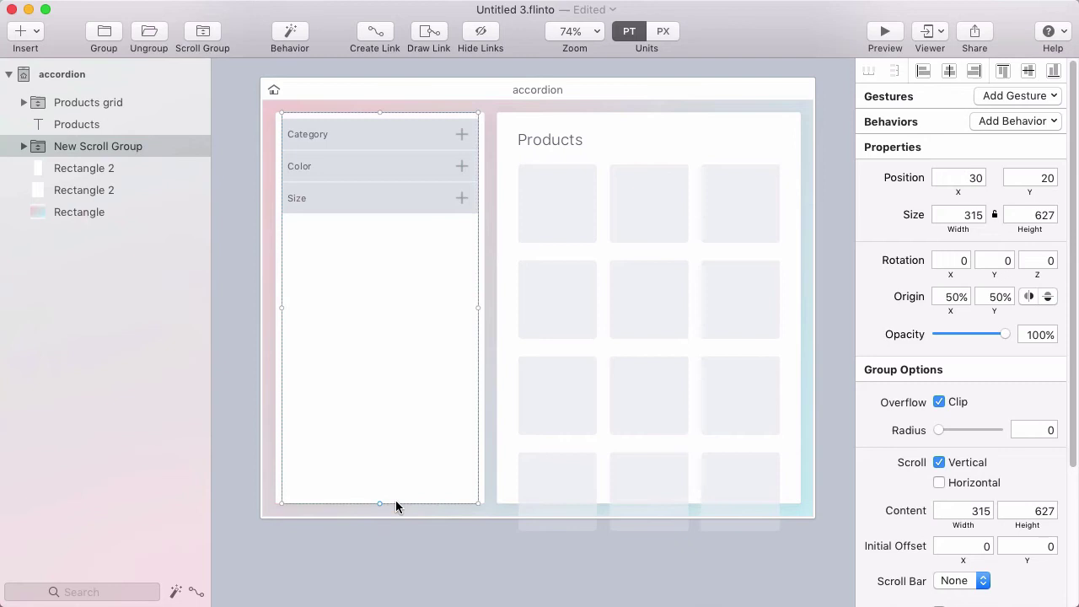
{"action": "left_click", "coordinate": [869, 37]}
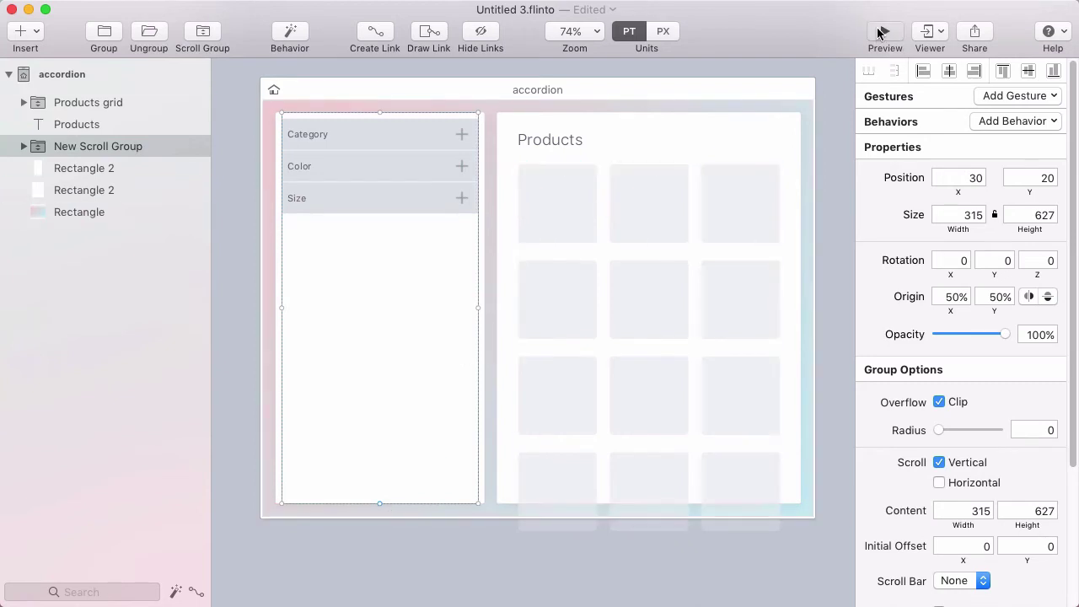
{"action": "left_click_drag", "start_coordinate": [420, 173], "coordinate": [421, 79]}
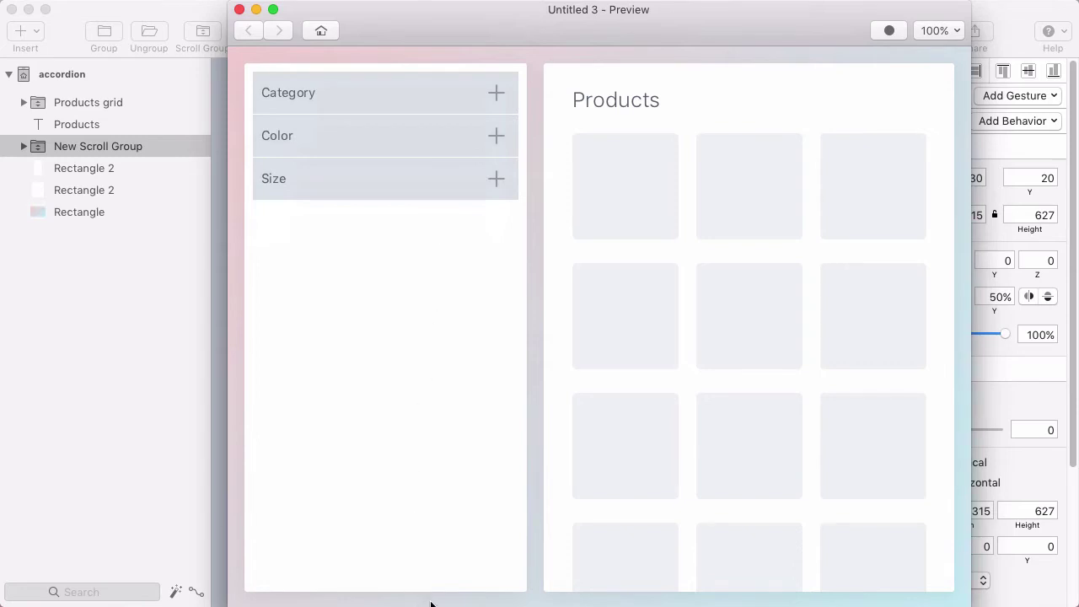
Close the preview window to return to the editor
{"action": "left_click", "coordinate": [197, 27]}
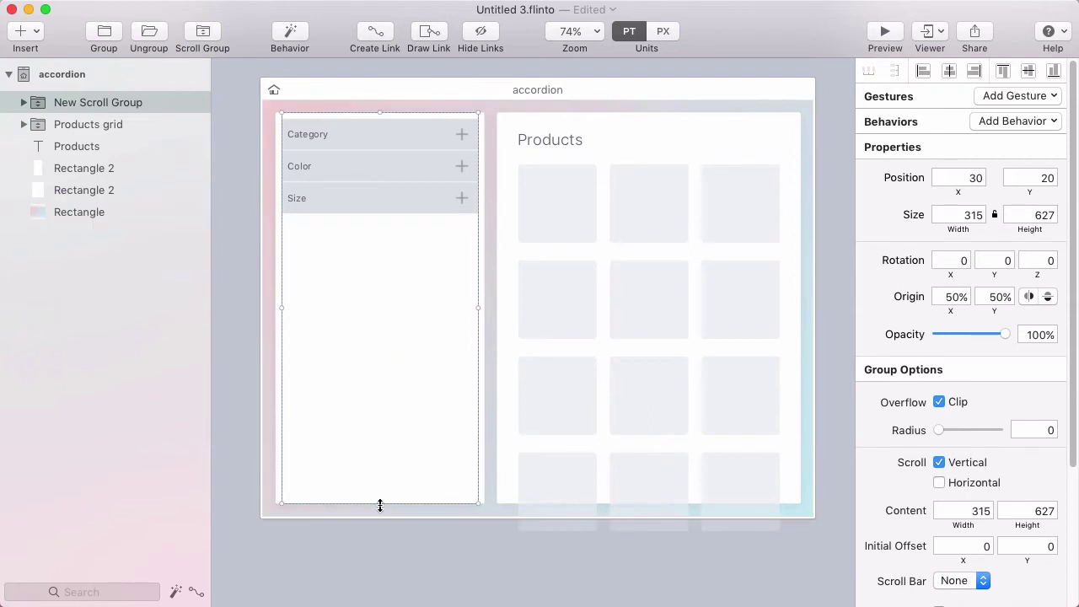
Extend the scroll group downward and wrap it in a new group named 'accordion'
{"action": "left_click_drag", "start_coordinate": [379, 504], "coordinate": [377, 564]}
{"action": "left_click", "coordinate": [103, 32]}
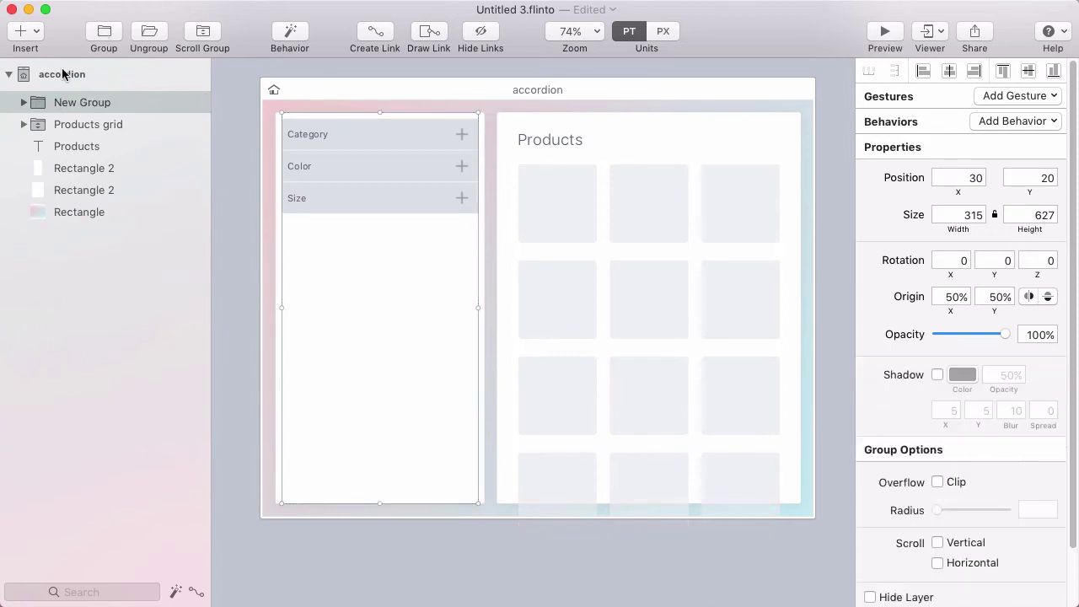
{"action": "left_click", "coordinate": [25, 102]}
{"action": "double_click", "coordinate": [67, 102]}
{"action": "key", "text": "BackSpace"}
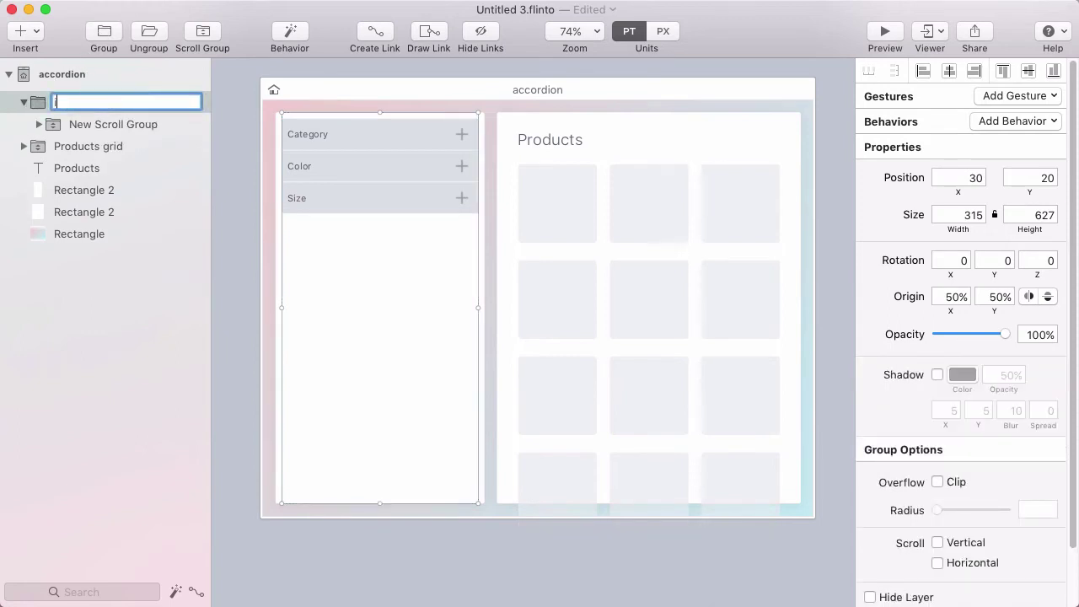
{"action": "type", "text": "accordion"}
{"action": "key", "text": "Return"}
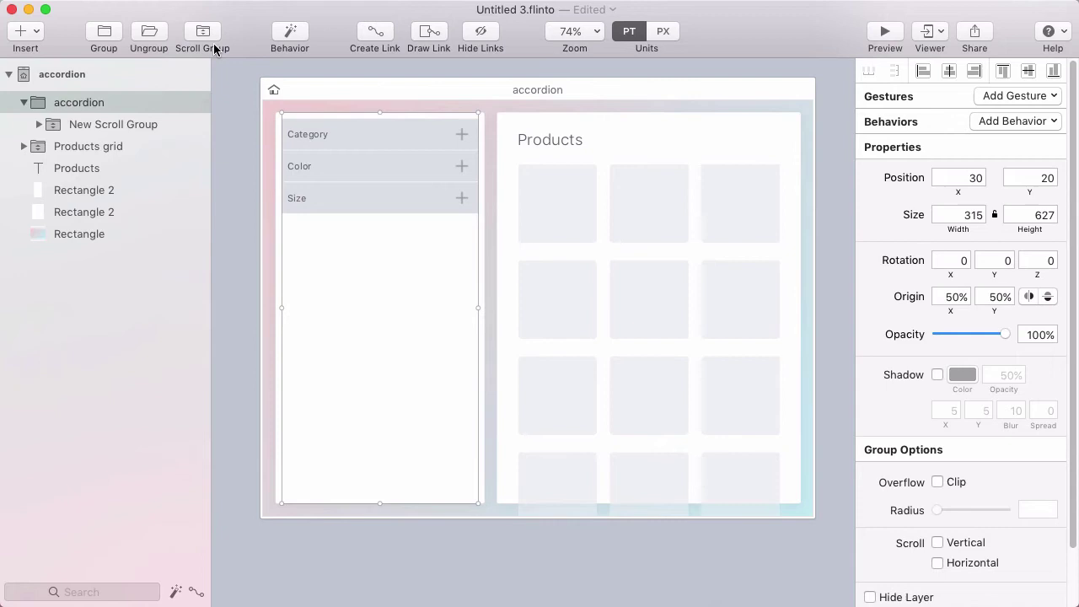
Create a behavior for the accordion group with a second state named 'category'
{"action": "left_click", "coordinate": [288, 33]}
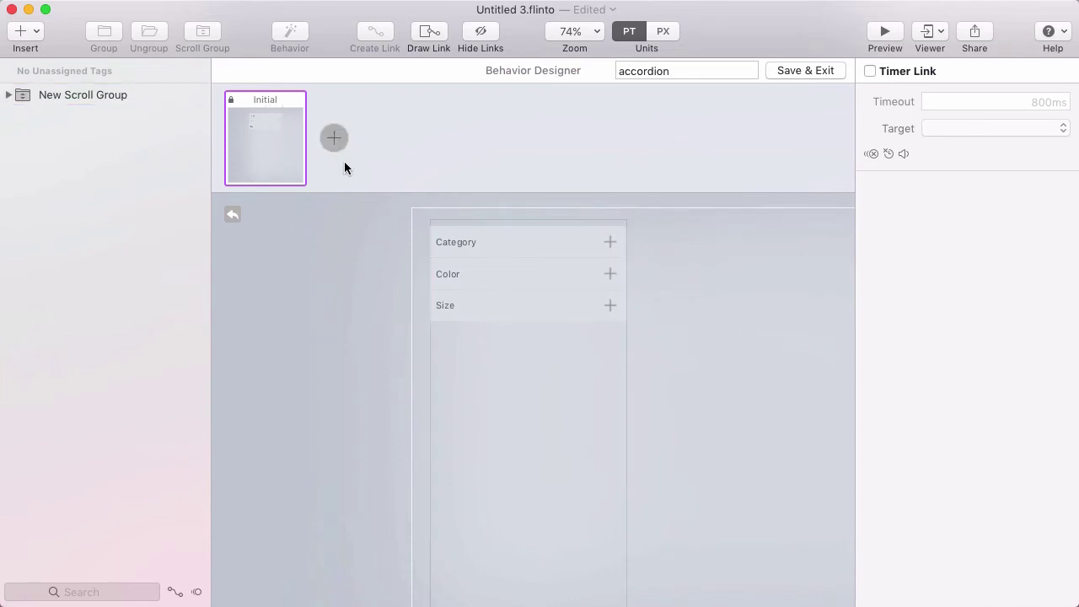
{"action": "left_click", "coordinate": [334, 139]}
{"action": "double_click", "coordinate": [356, 99]}
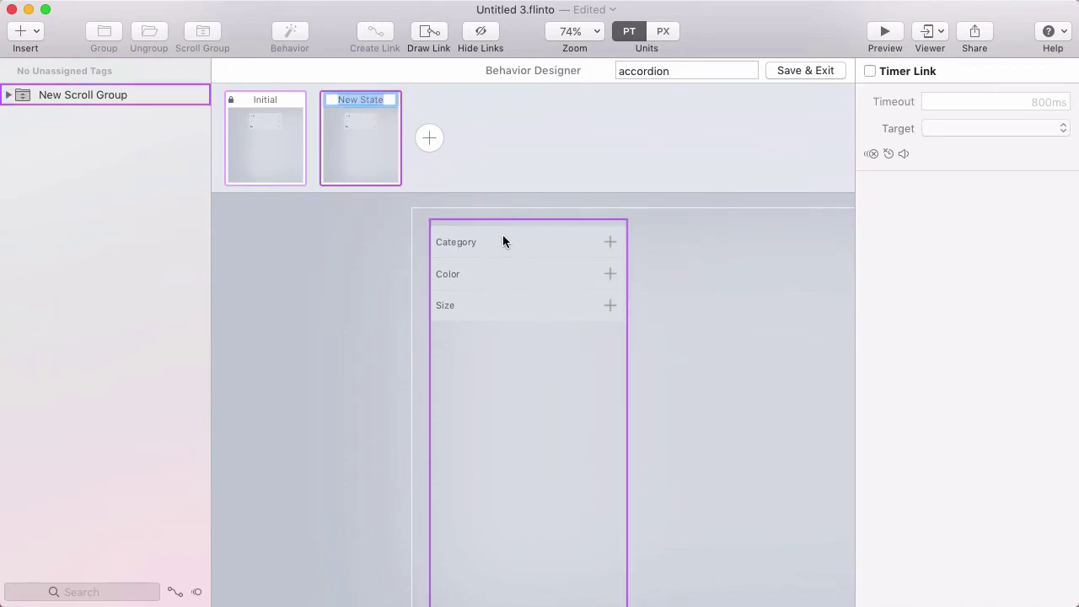
{"action": "type", "text": "category"}
{"action": "key", "text": "Return"}
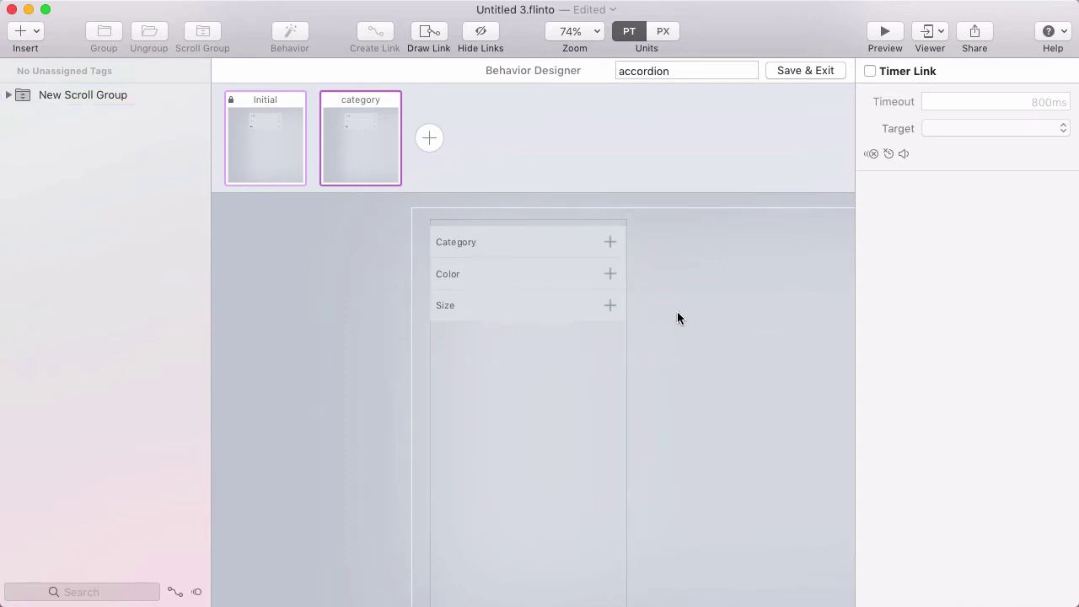
Select the Color and Size rows with their content lists and push them further down
{"action": "left_click", "coordinate": [477, 309]}
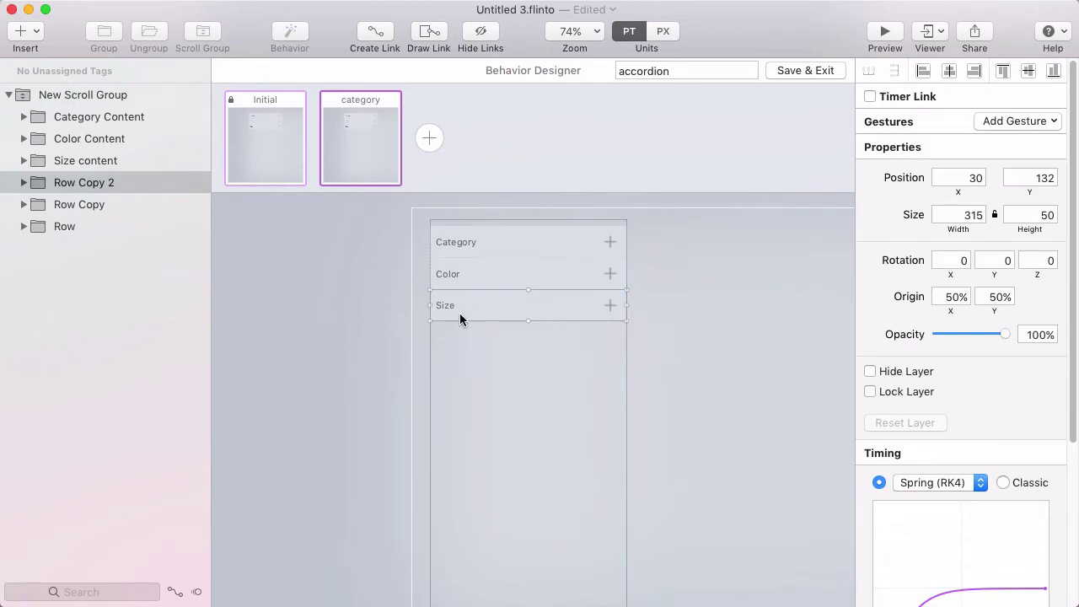
{"action": "left_click", "coordinate": [492, 274], "text": "shift"}
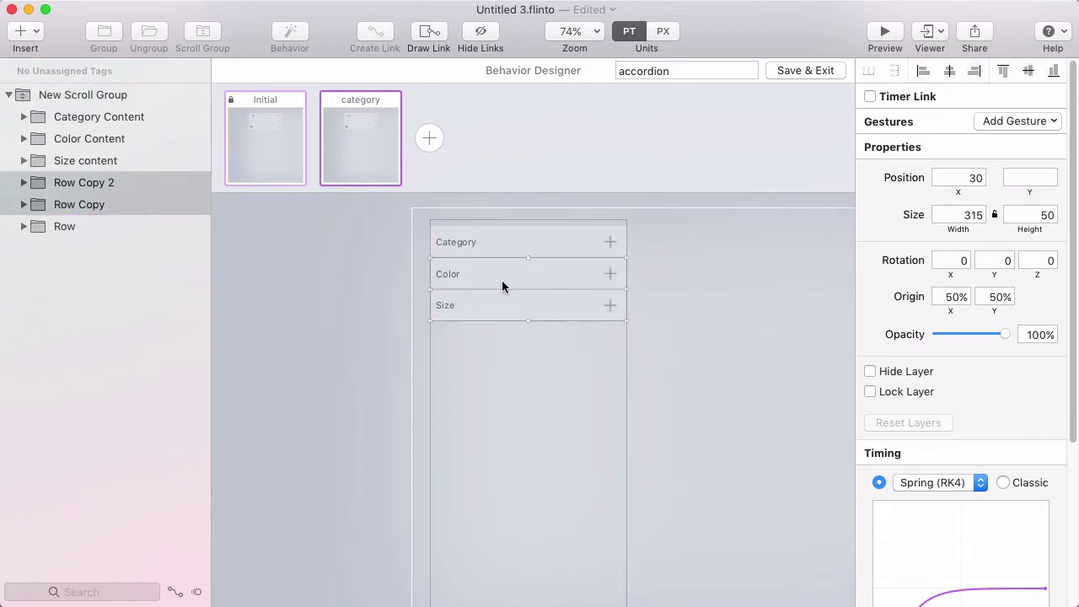
{"action": "left_click_drag", "start_coordinate": [499, 302], "coordinate": [497, 327]}
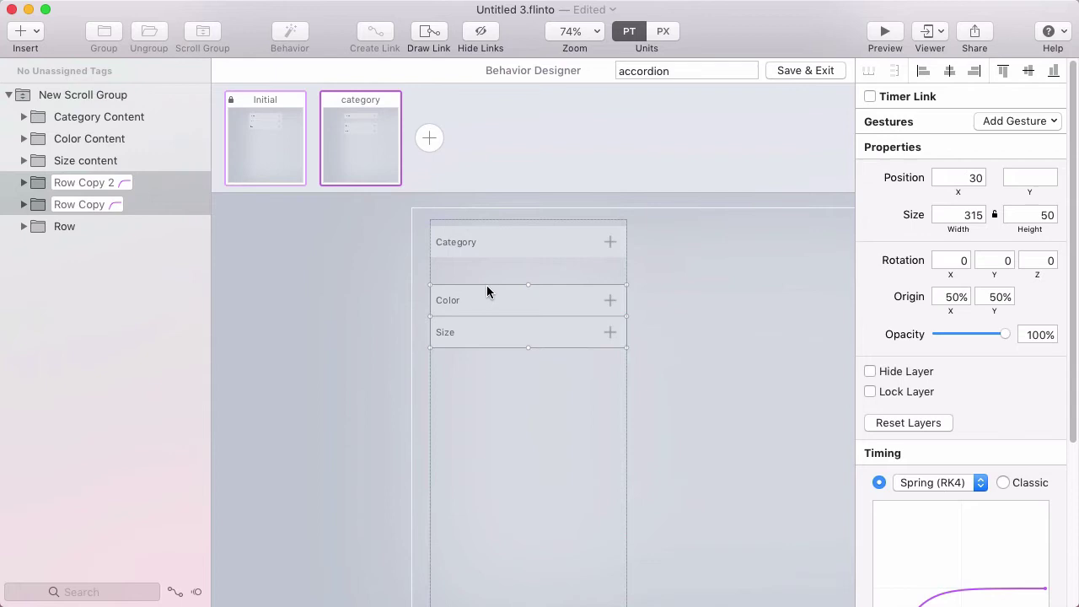
{"action": "key", "text": "super+z"}
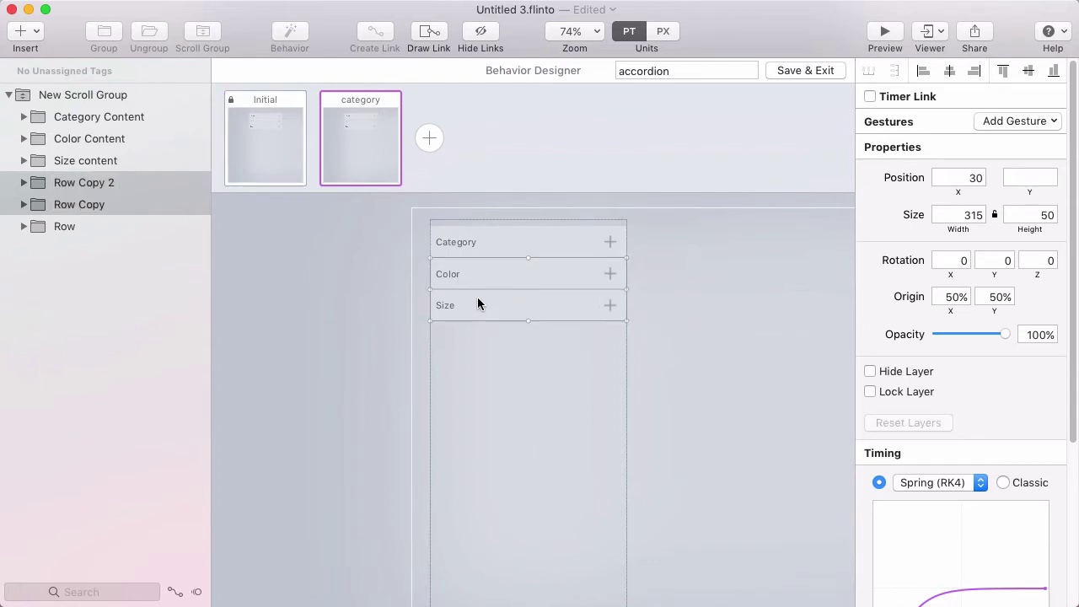
{"action": "left_click", "coordinate": [91, 165], "text": "shift"}
{"action": "left_click", "coordinate": [90, 140], "text": "shift"}
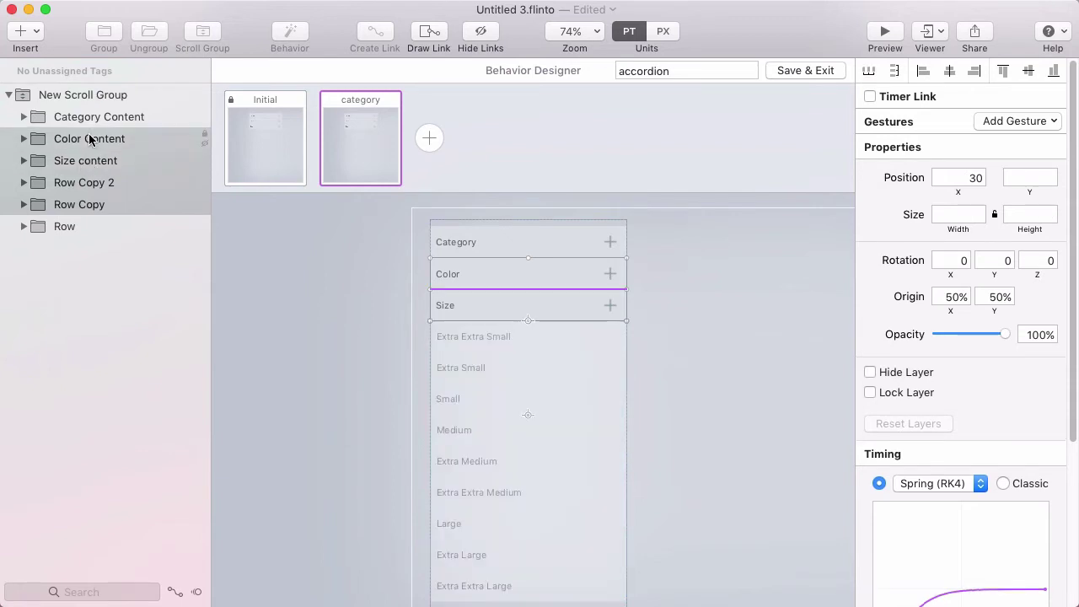
{"action": "left_click_drag", "start_coordinate": [460, 270], "coordinate": [488, 485]}
Grow Category Content to 200 tall to reveal Sports, Leisure, Space and Industrial
{"action": "left_click", "coordinate": [506, 240]}
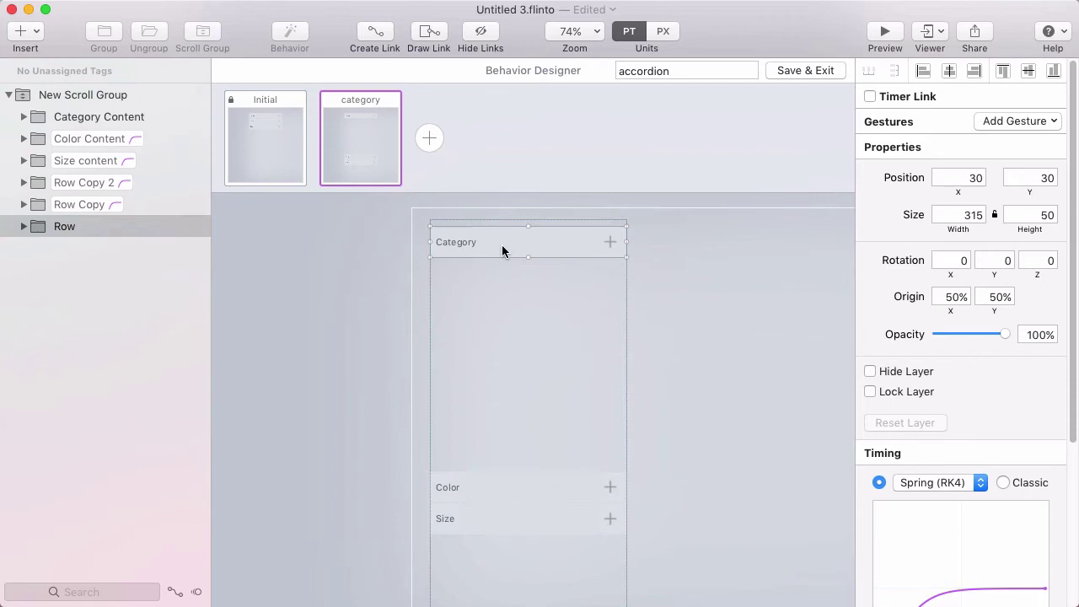
{"action": "left_click", "coordinate": [74, 122]}
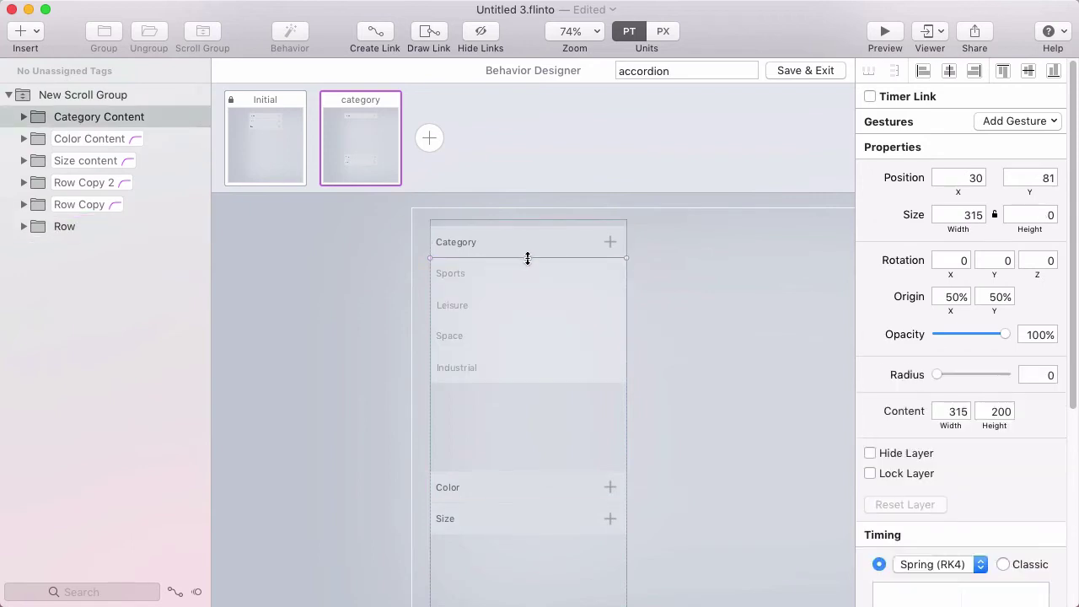
{"action": "left_click_drag", "start_coordinate": [527, 259], "coordinate": [525, 383]}
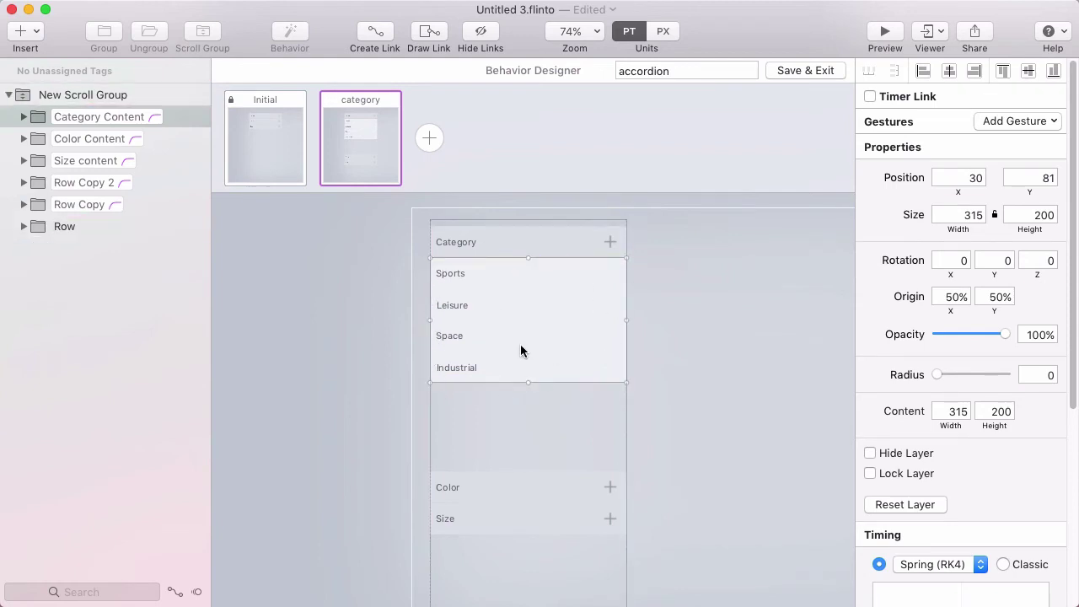
{"action": "left_click", "coordinate": [642, 459]}
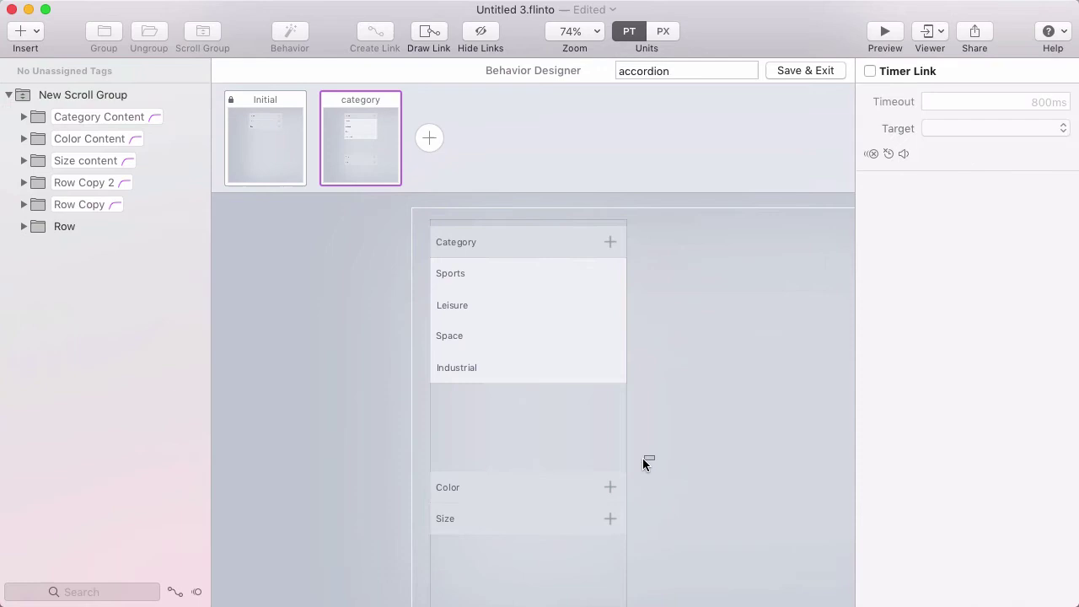
Move the Color and Size rows and contents up directly beneath Industrial
{"action": "left_click", "coordinate": [489, 499]}
{"action": "left_click", "coordinate": [482, 512], "text": "shift"}
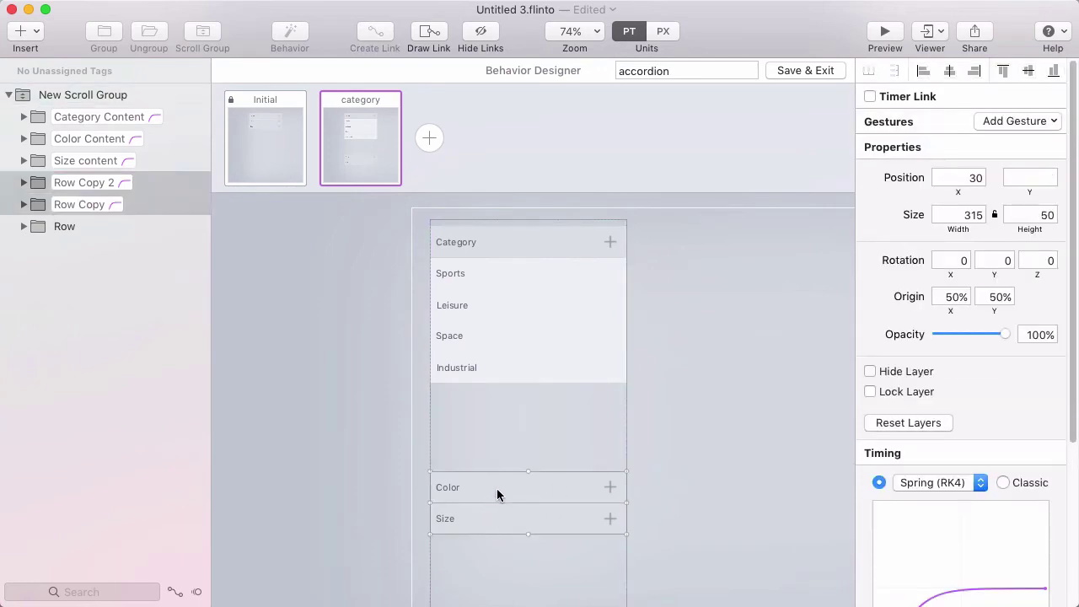
{"action": "left_click", "coordinate": [95, 157], "text": "shift"}
{"action": "left_click", "coordinate": [92, 139], "text": "shift"}
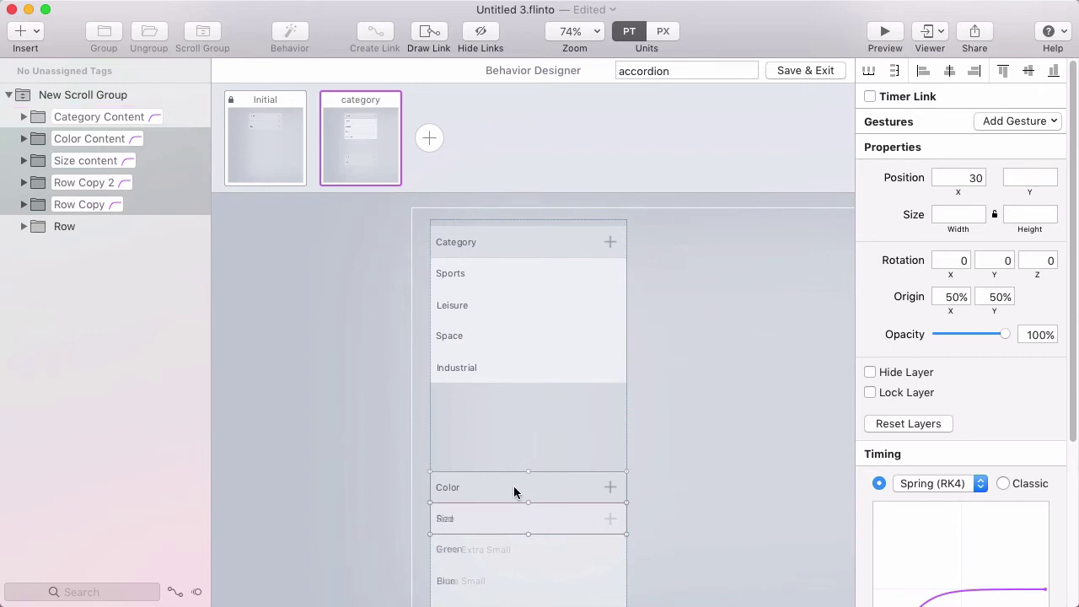
{"action": "scroll", "coordinate": [513, 482], "scroll_direction": "down", "scroll_amount": 3}
{"action": "left_click_drag", "start_coordinate": [513, 469], "coordinate": [506, 400]}
{"action": "left_click", "coordinate": [694, 421]}
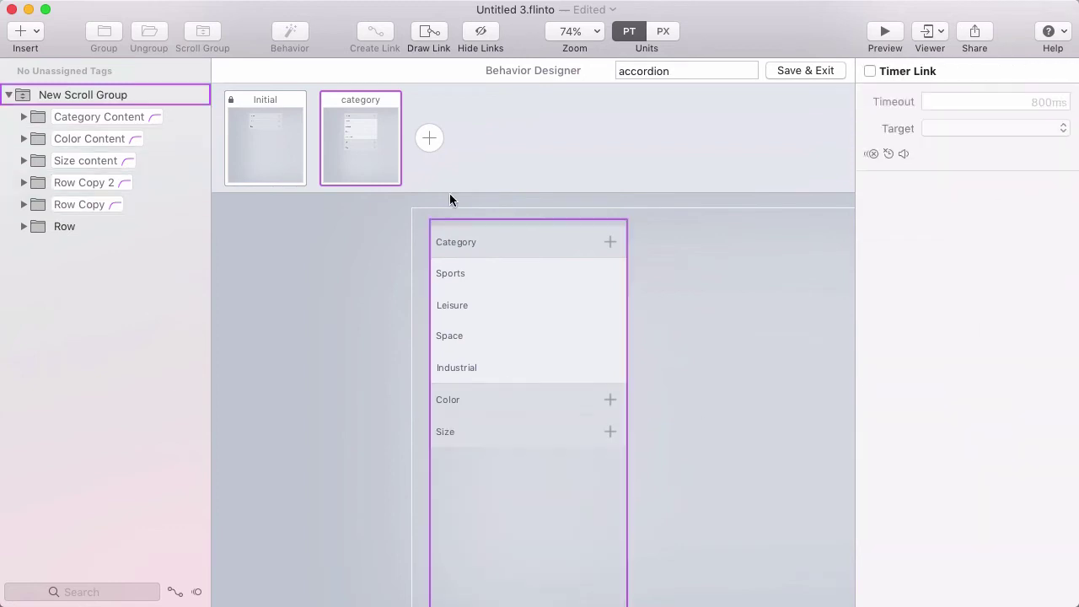
Switch between the Initial and category states to compare collapsed and expanded layouts
{"action": "left_click", "coordinate": [267, 140]}
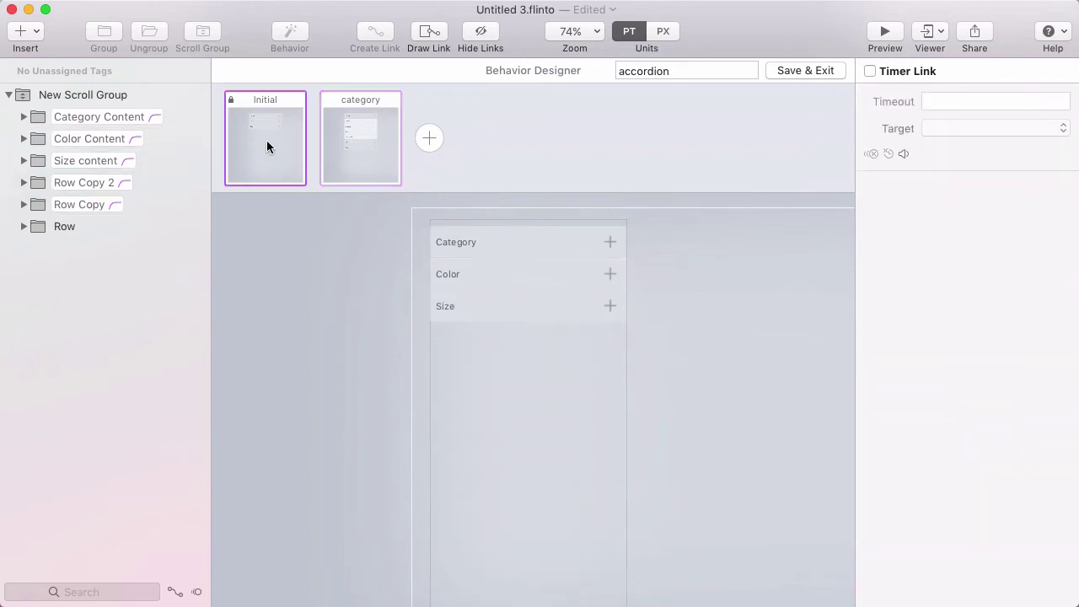
{"action": "left_click", "coordinate": [362, 139]}
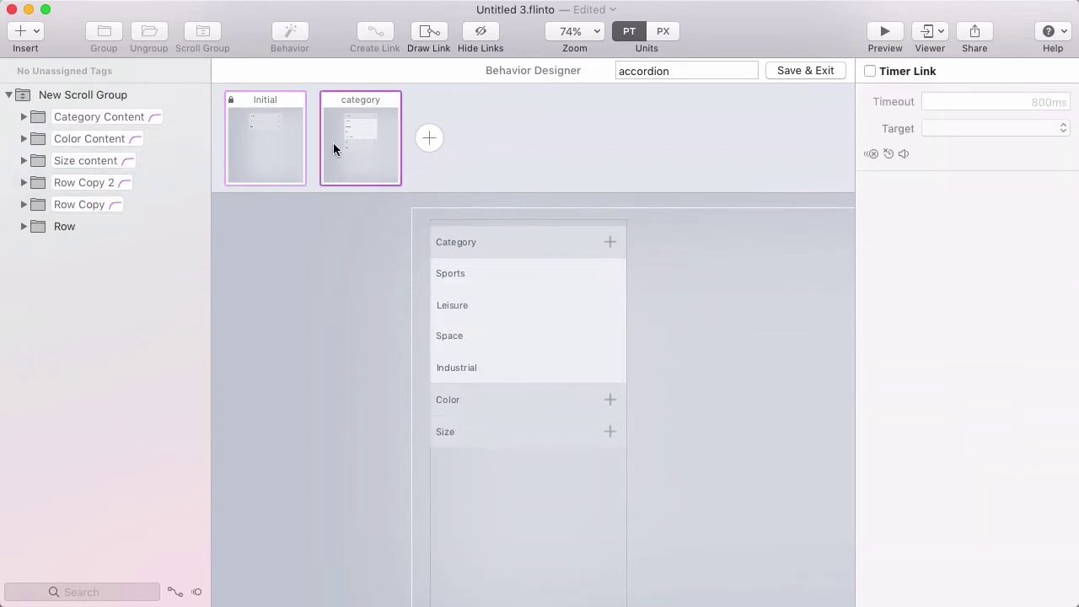
{"action": "left_click", "coordinate": [267, 143]}
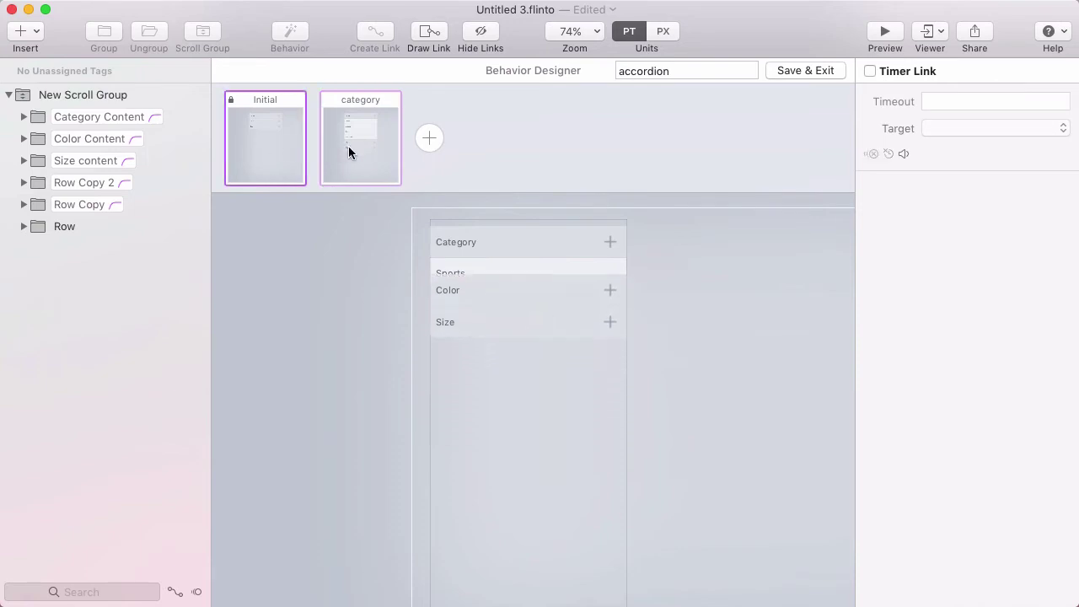
{"action": "left_click", "coordinate": [351, 151]}
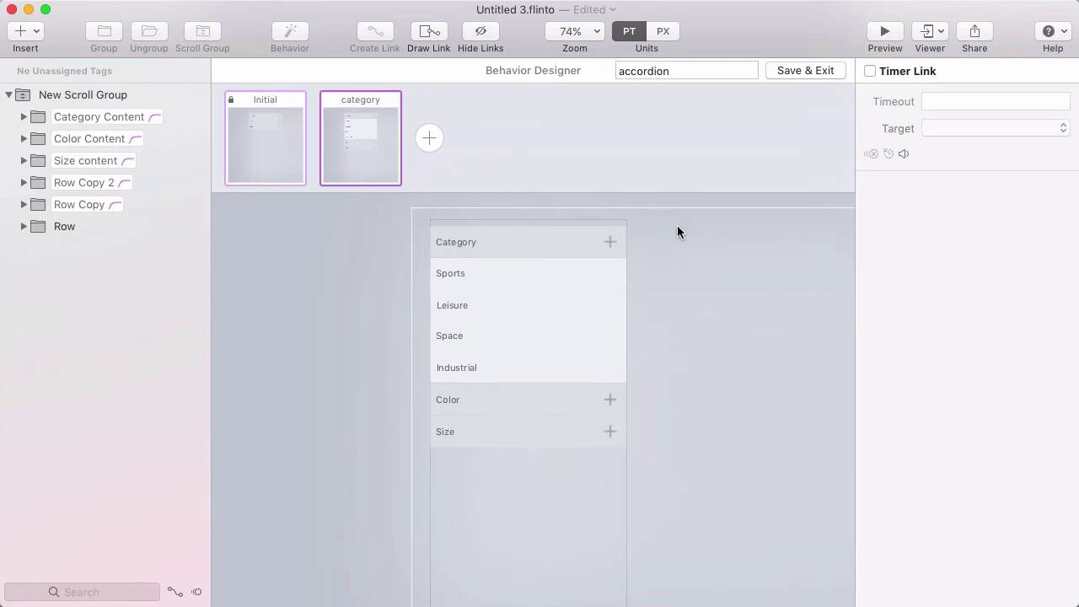
Rotate the Category row's plus icon 45° into a close X
{"action": "left_click", "coordinate": [619, 243]}
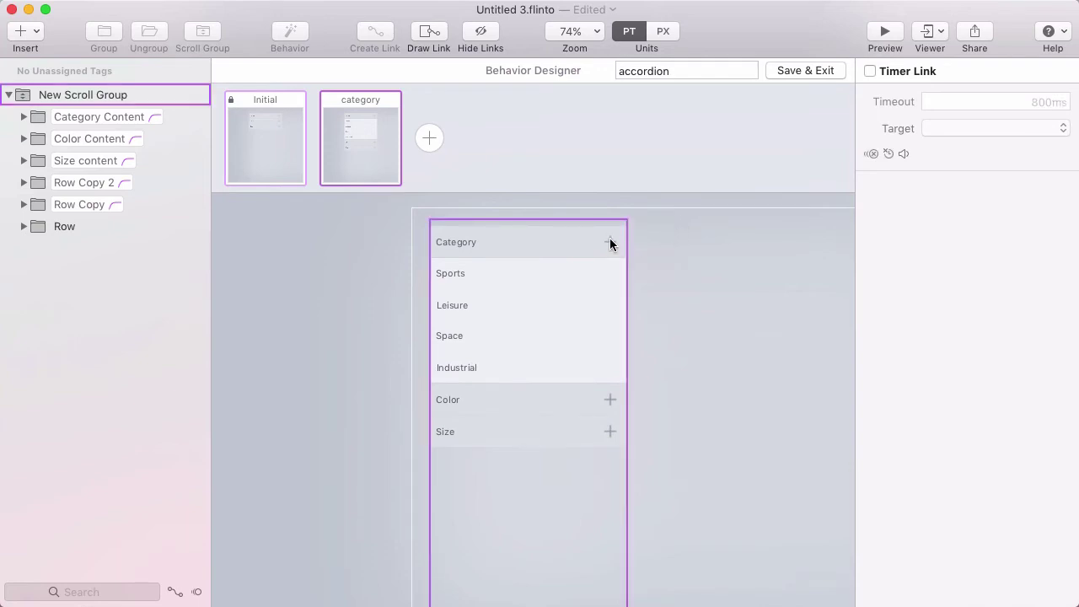
{"action": "double_click", "coordinate": [611, 242]}
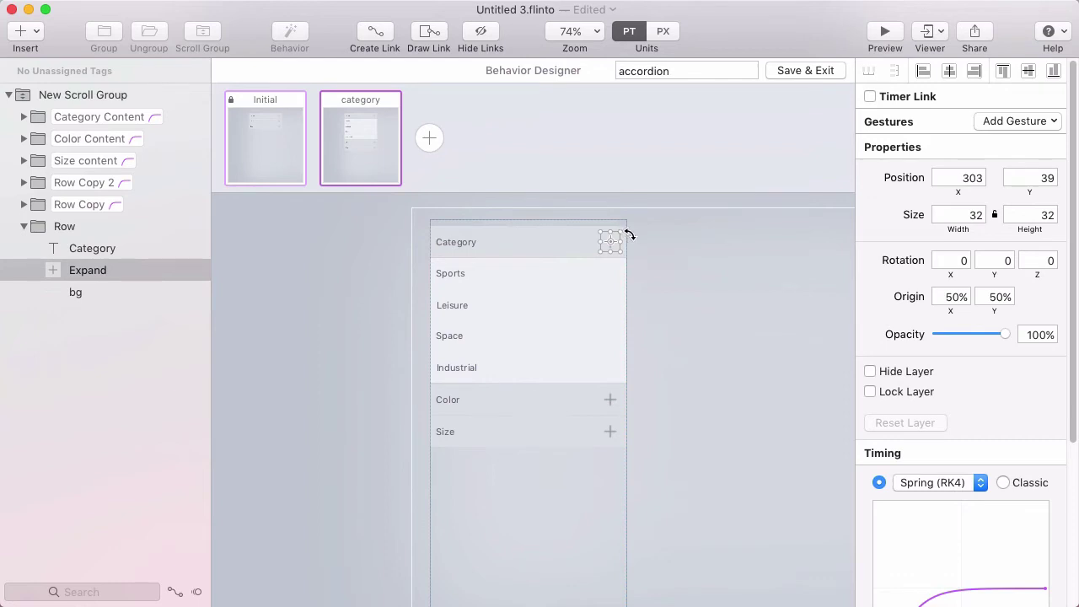
{"action": "left_click_drag", "start_coordinate": [628, 233], "coordinate": [634, 237]}
{"action": "left_click", "coordinate": [696, 263]}
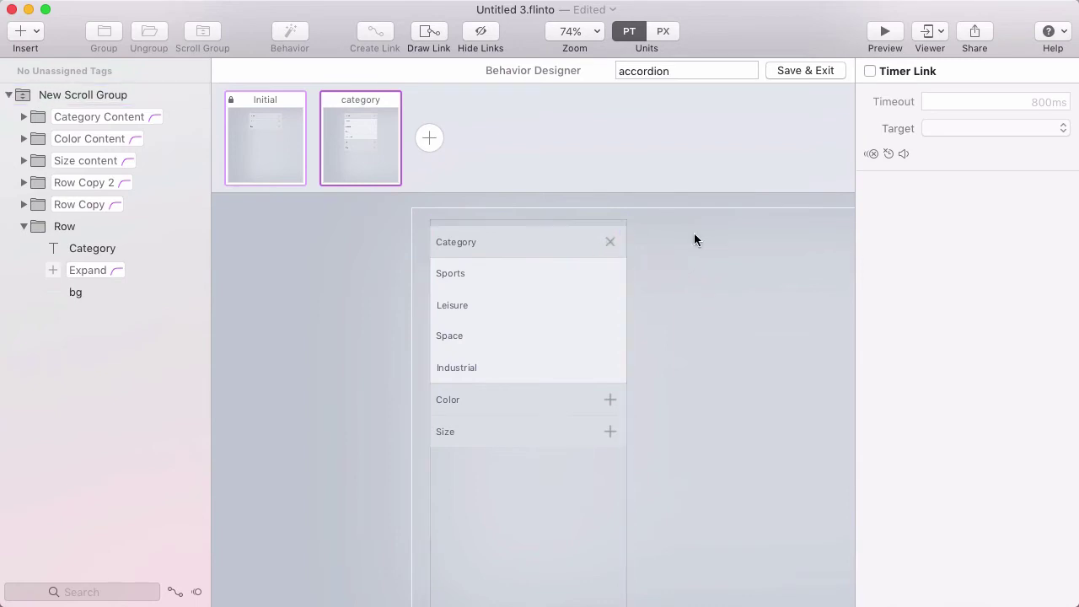
Add a new state after Initial named 'color'
{"action": "left_click", "coordinate": [267, 99]}
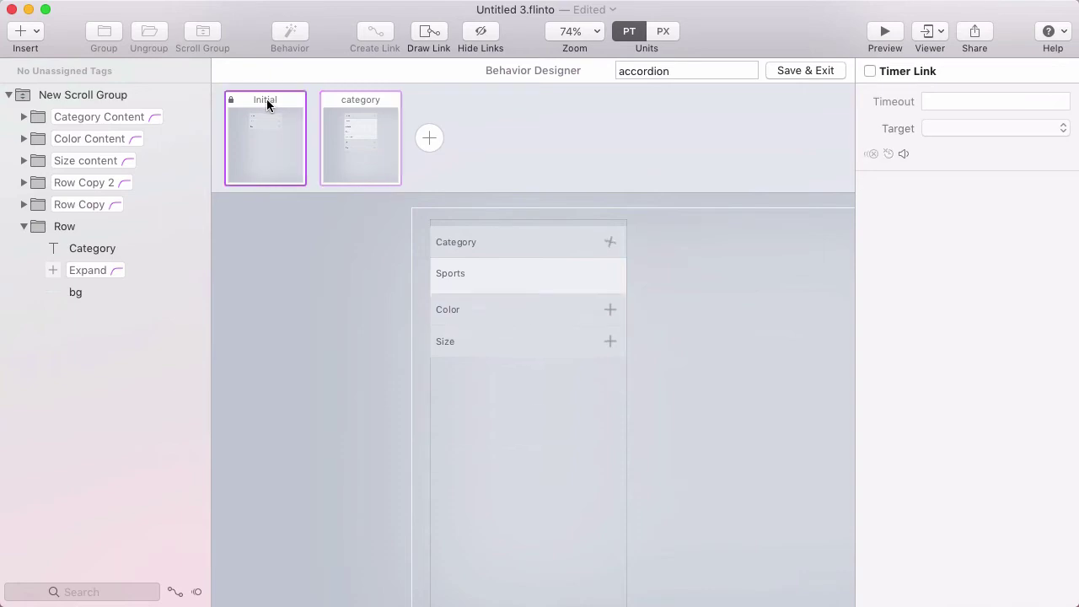
{"action": "left_click", "coordinate": [429, 138]}
{"action": "type", "text": "c"}
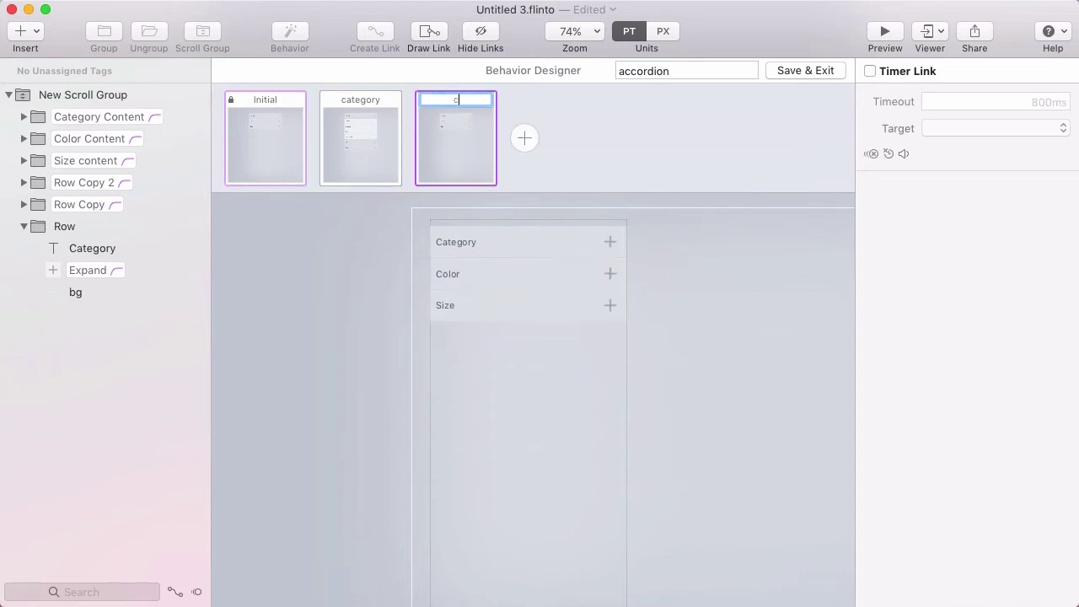
{"action": "type", "text": "olor"}
{"action": "key", "text": "Return"}
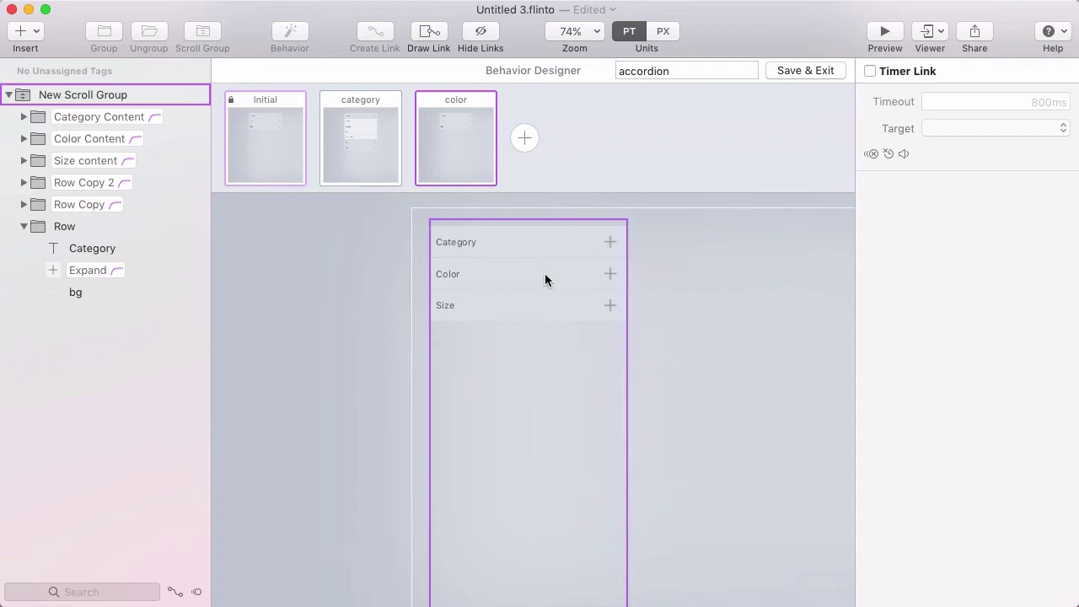
Stretch Color Content downward so the whole color list shows
{"action": "left_click", "coordinate": [100, 138]}
{"action": "scroll", "coordinate": [679, 328], "scroll_direction": "down", "scroll_amount": 2}
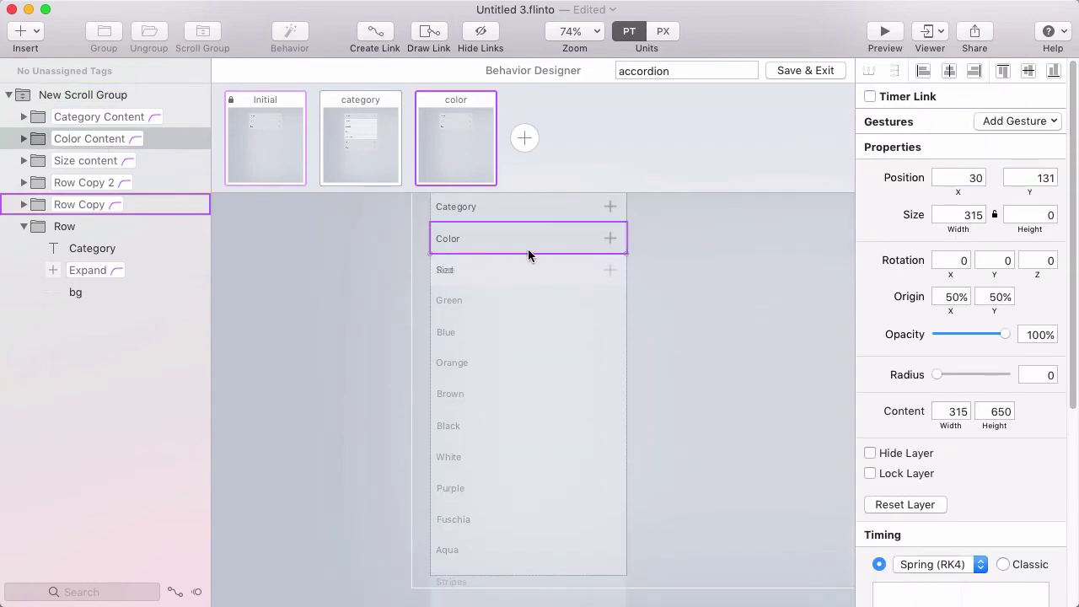
{"action": "left_click_drag", "start_coordinate": [526, 255], "coordinate": [529, 539]}
{"action": "scroll", "coordinate": [528, 540], "scroll_direction": "down", "scroll_amount": 5}
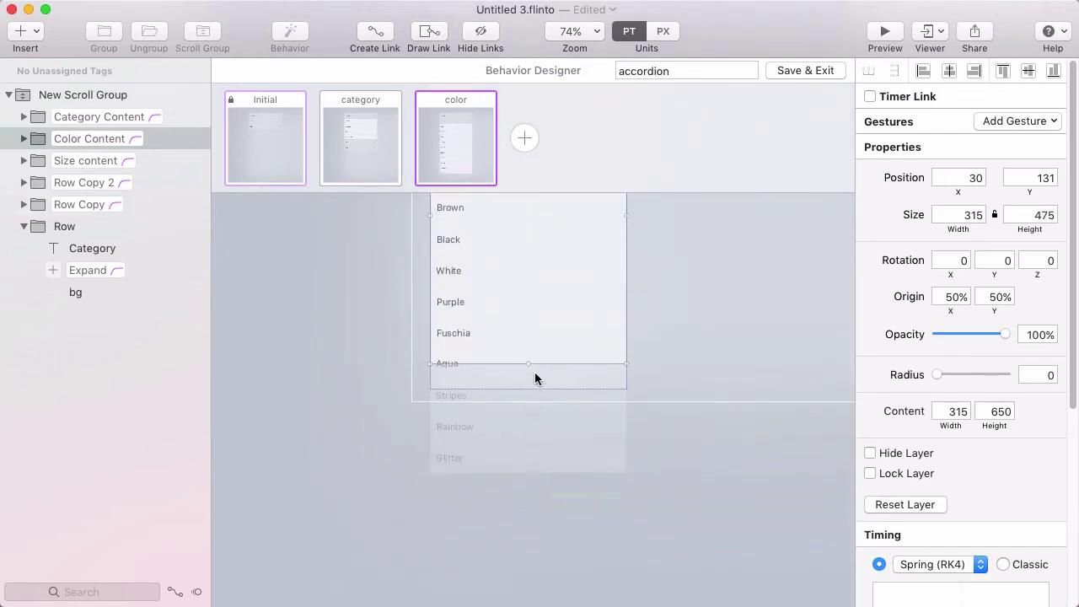
{"action": "left_click_drag", "start_coordinate": [527, 363], "coordinate": [524, 475]}
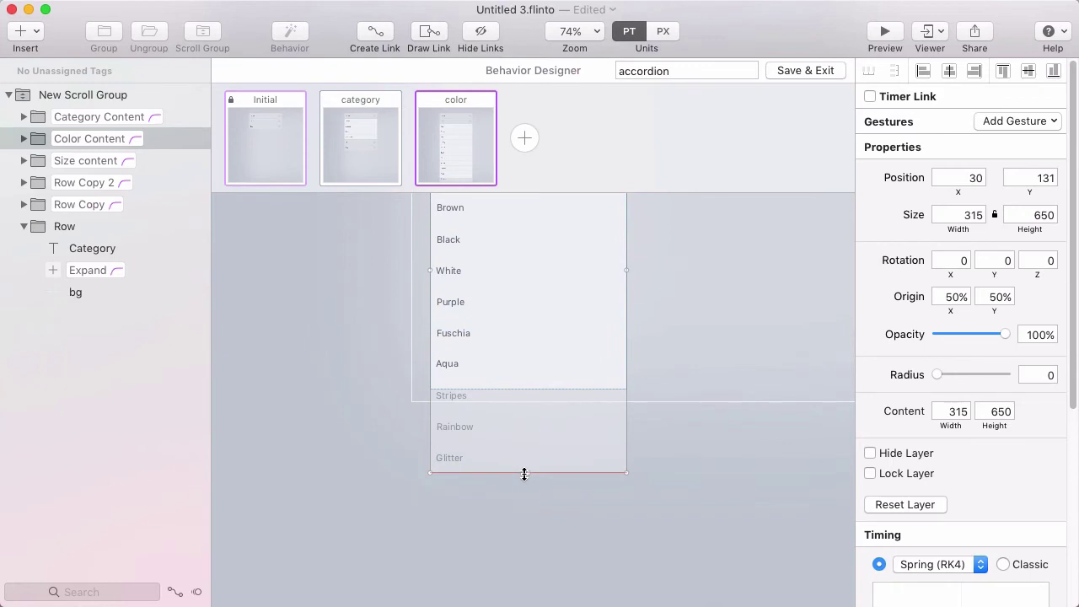
{"action": "left_click", "coordinate": [709, 368]}
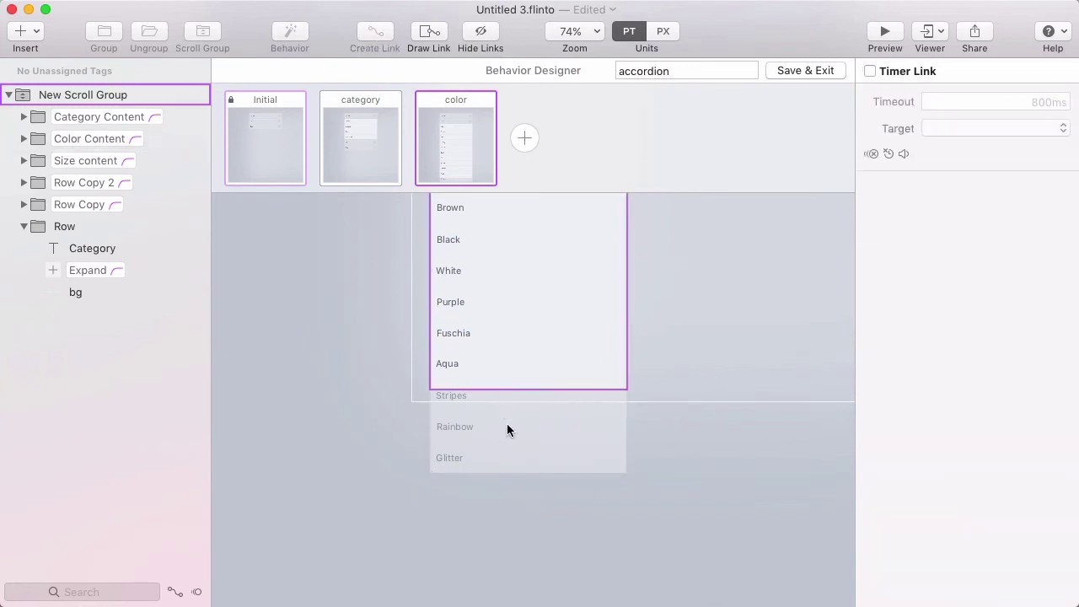
Enlarge the New Scroll Group's content height to 761 to fit the list
{"action": "left_click", "coordinate": [99, 94]}
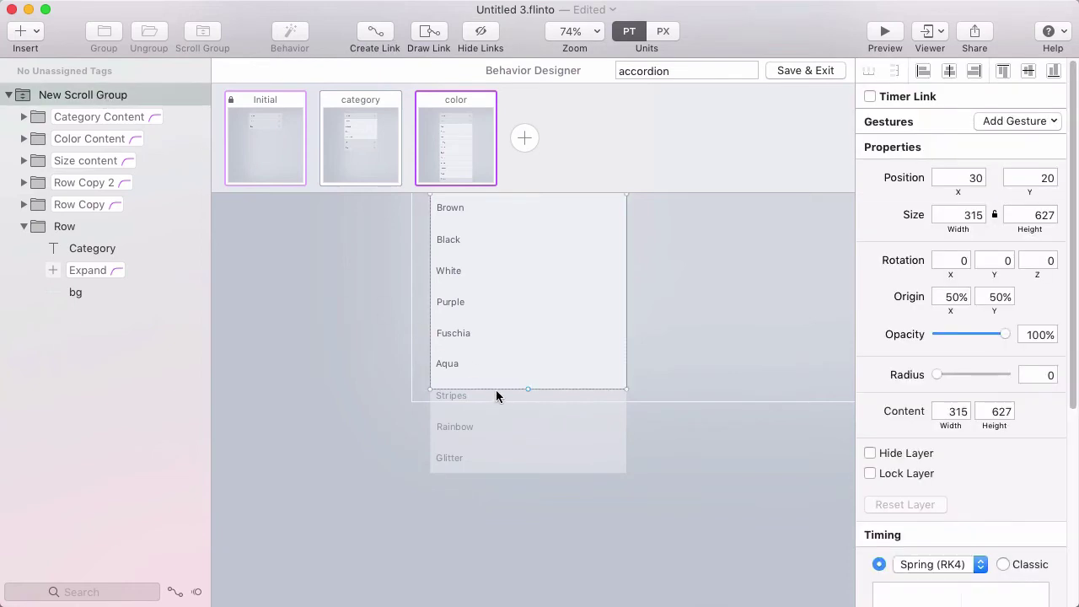
{"action": "left_click_drag", "start_coordinate": [530, 393], "coordinate": [527, 424]}
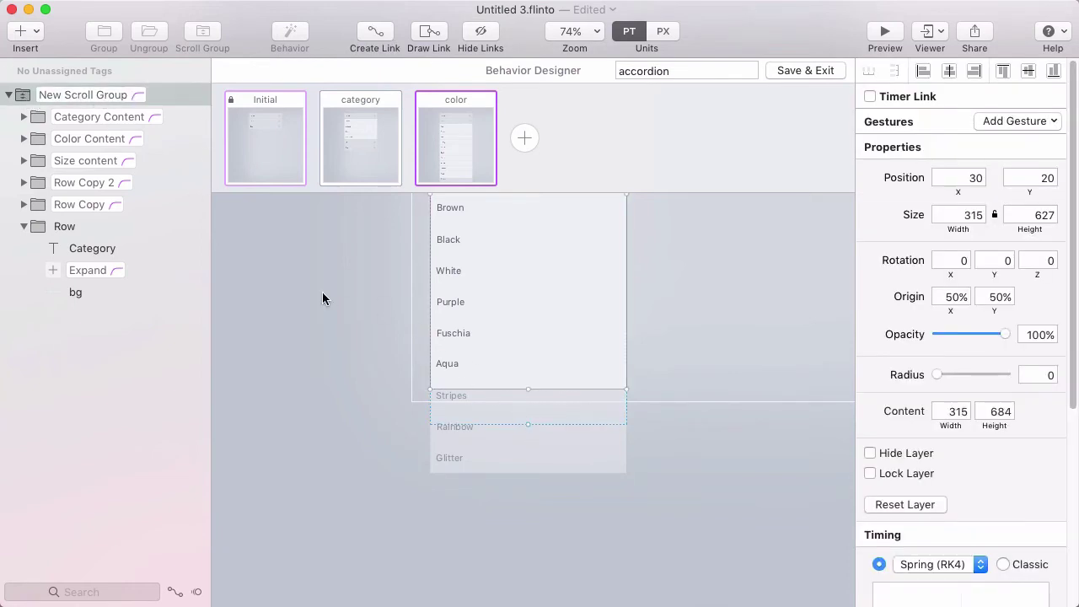
{"action": "left_click_drag", "start_coordinate": [527, 424], "coordinate": [528, 472]}
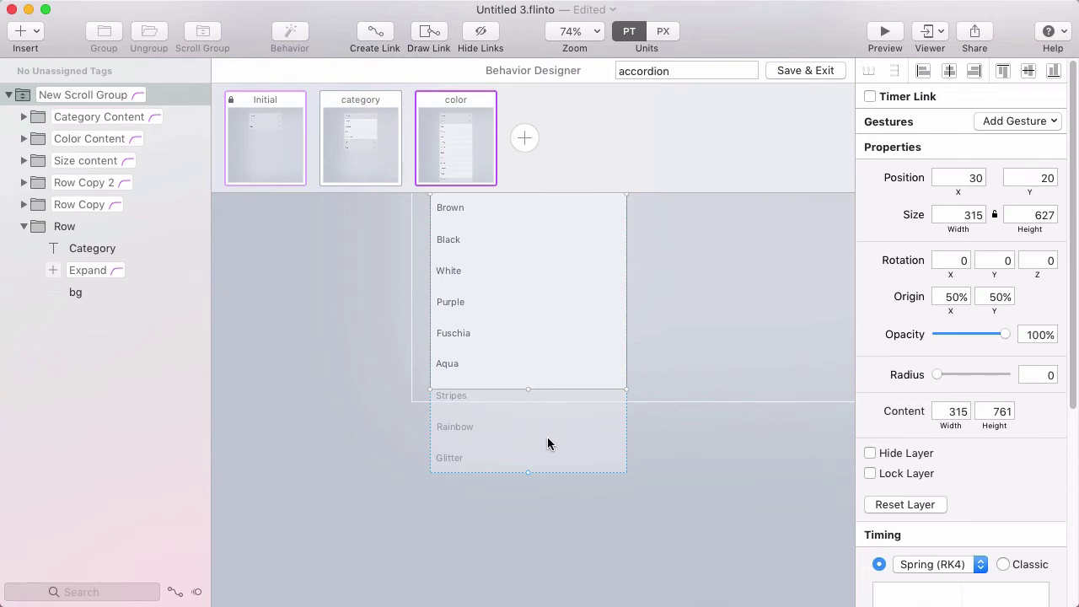
{"action": "left_click", "coordinate": [620, 373]}
Move the Size content and Row Copy 2 below Glitter in the color list
{"action": "scroll", "coordinate": [602, 368], "scroll_direction": "up", "scroll_amount": 5}
{"action": "scroll", "coordinate": [633, 332], "scroll_direction": "up", "scroll_amount": 1}
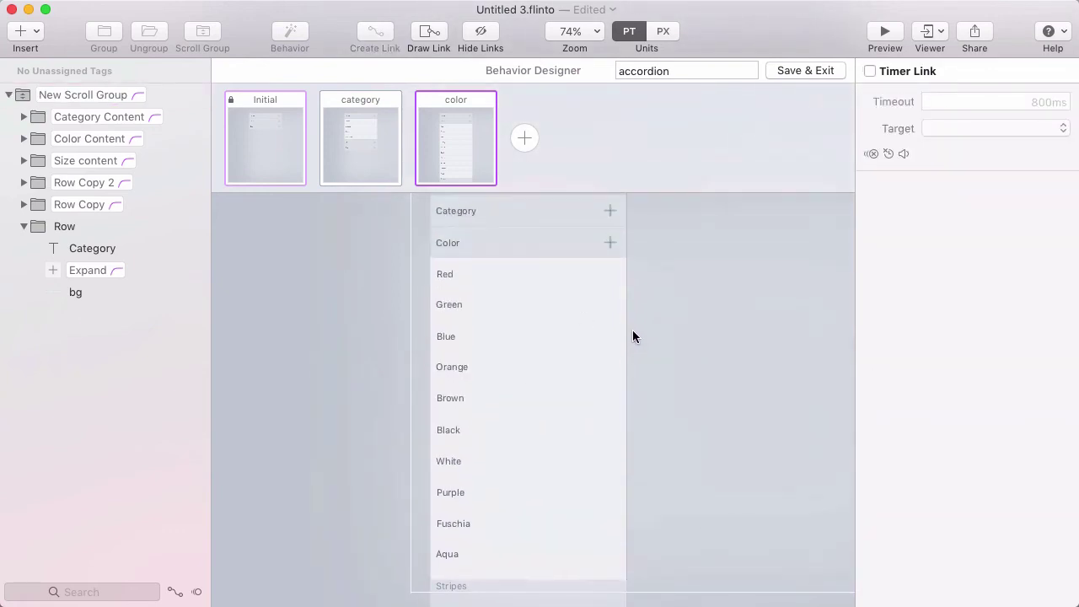
{"action": "left_click", "coordinate": [493, 270]}
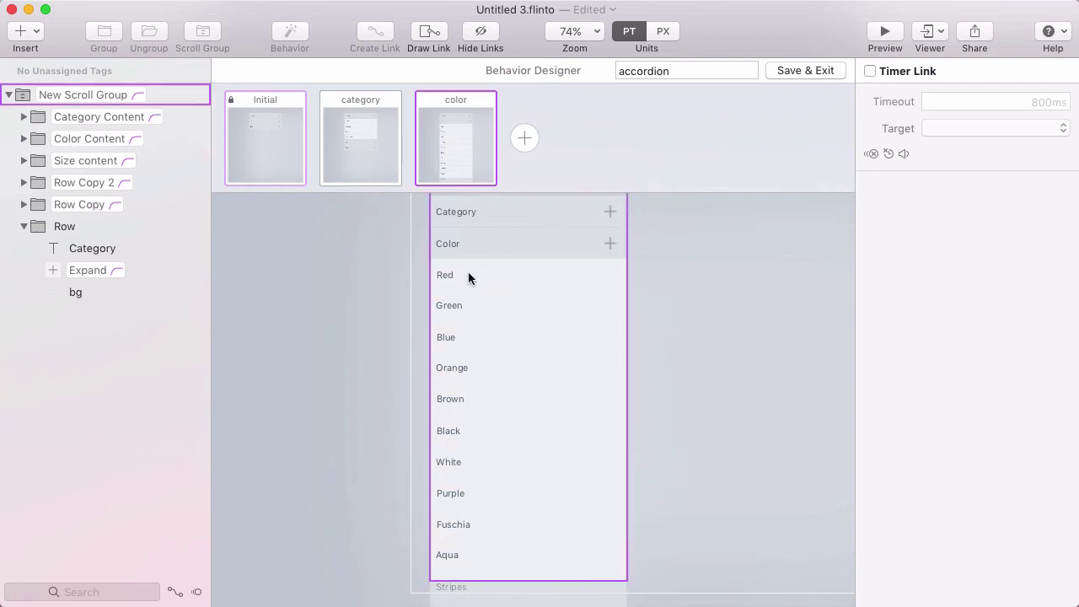
{"action": "left_click", "coordinate": [74, 161]}
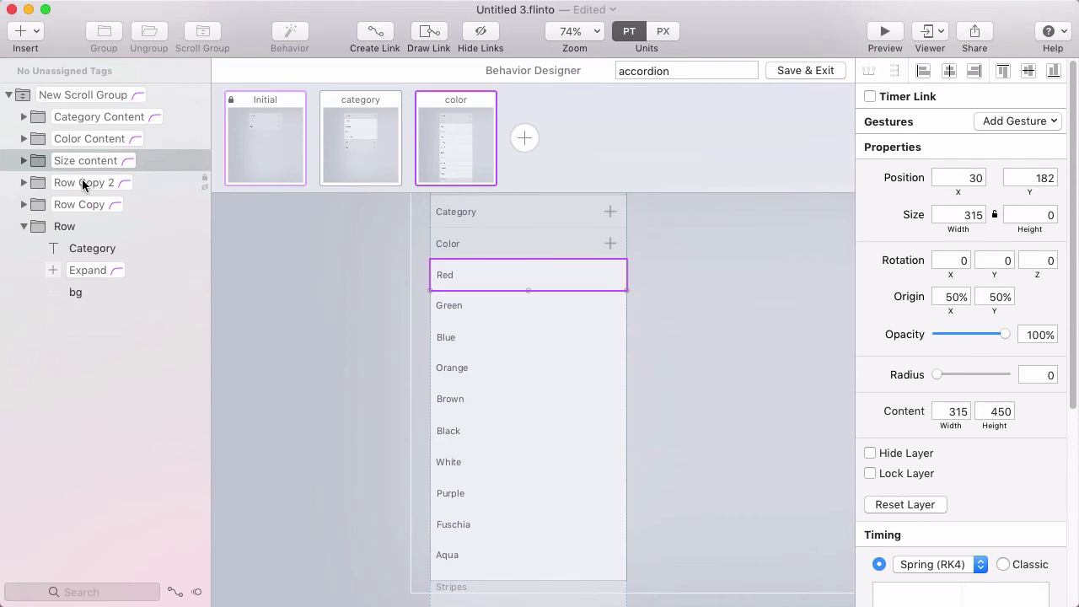
{"action": "left_click", "coordinate": [73, 180], "text": "shift"}
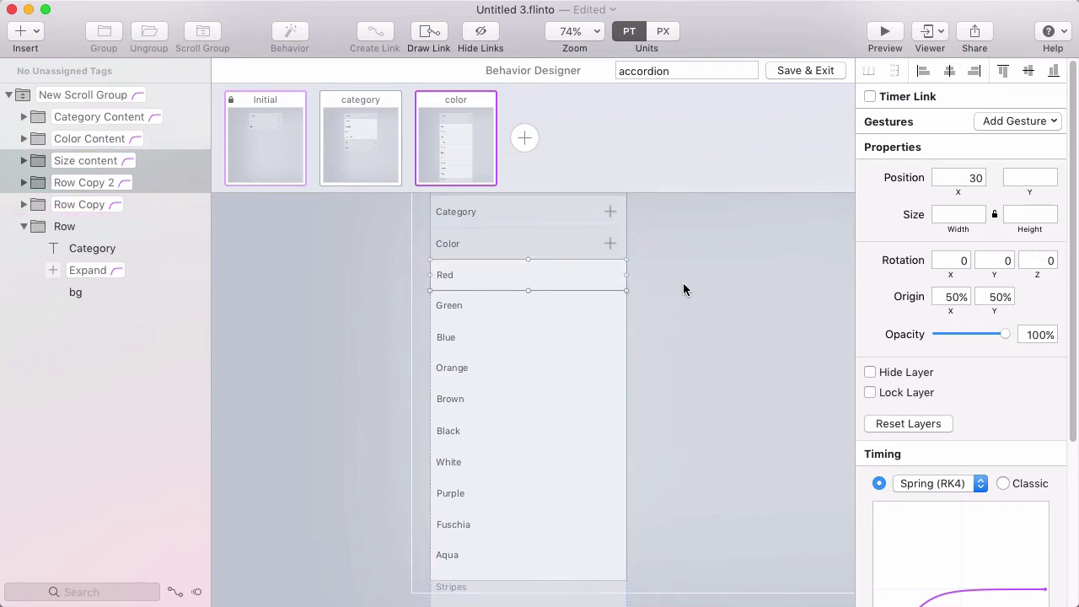
{"action": "key", "text": "shift+Left"}
{"action": "key", "text": "shift+Left"}
{"action": "key", "text": "shift+Left"}
{"action": "key", "text": "shift+Left"}
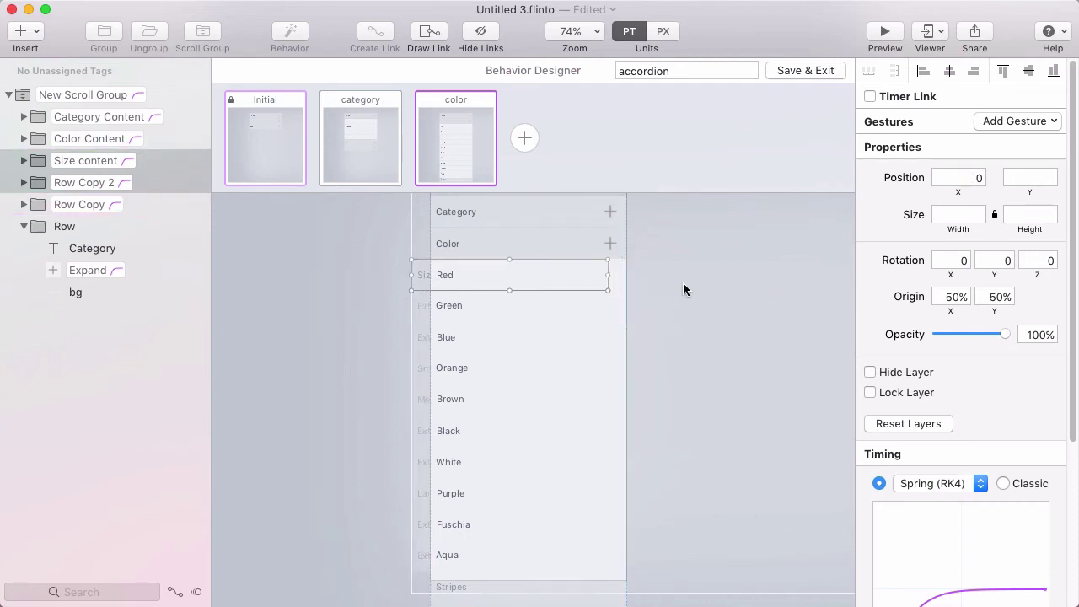
{"action": "scroll", "coordinate": [402, 310], "scroll_direction": "down", "scroll_amount": 3}
{"action": "scroll", "coordinate": [402, 309], "scroll_direction": "down", "scroll_amount": 3}
{"action": "scroll", "coordinate": [412, 228], "scroll_direction": "up", "scroll_amount": 5}
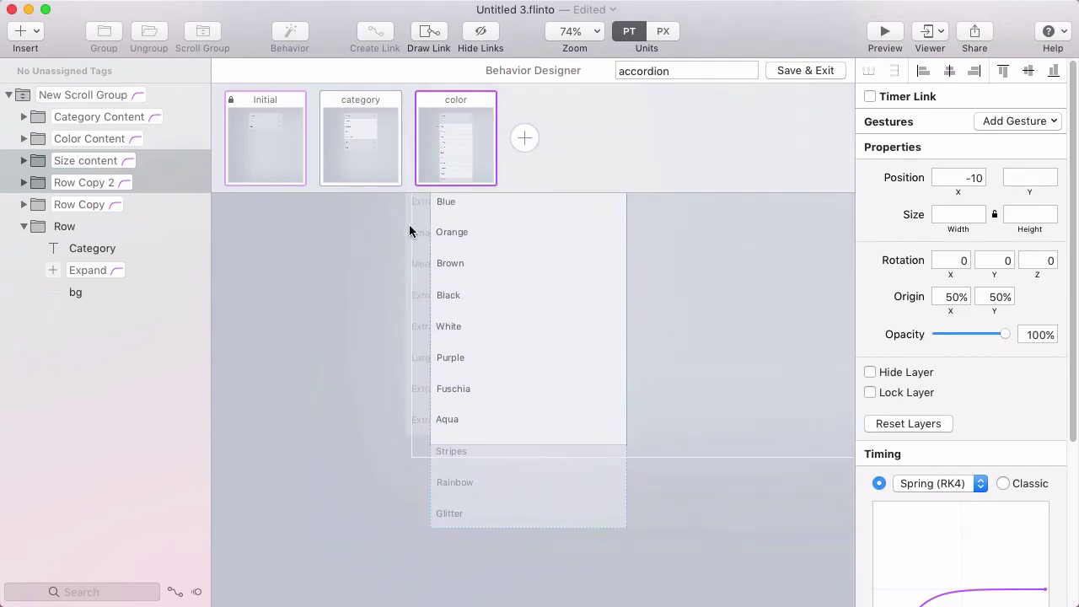
{"action": "left_click_drag", "start_coordinate": [424, 247], "coordinate": [427, 562]}
{"action": "scroll", "coordinate": [426, 563], "scroll_direction": "down", "scroll_amount": 3}
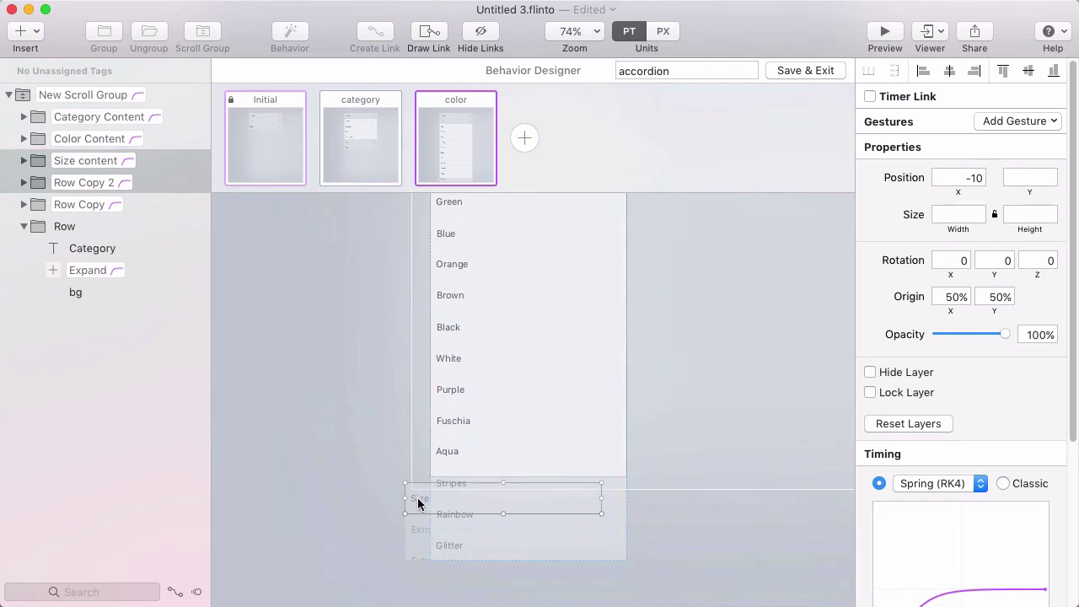
{"action": "left_click_drag", "start_coordinate": [418, 497], "coordinate": [442, 578]}
Extend the scroll group's content height to include the Size row
{"action": "left_click", "coordinate": [548, 451]}
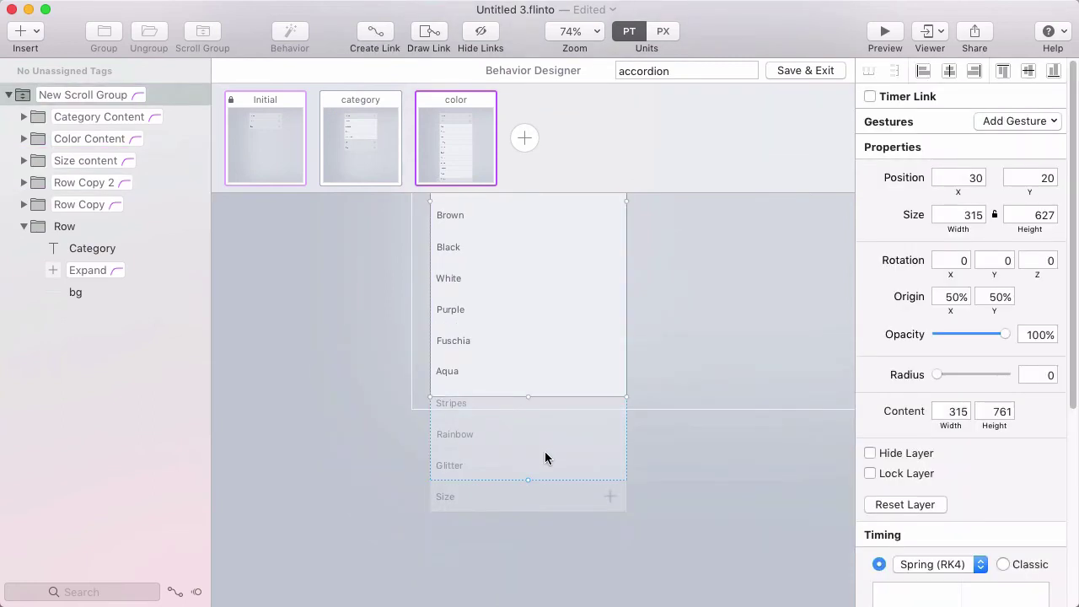
{"action": "left_click_drag", "start_coordinate": [529, 479], "coordinate": [533, 510]}
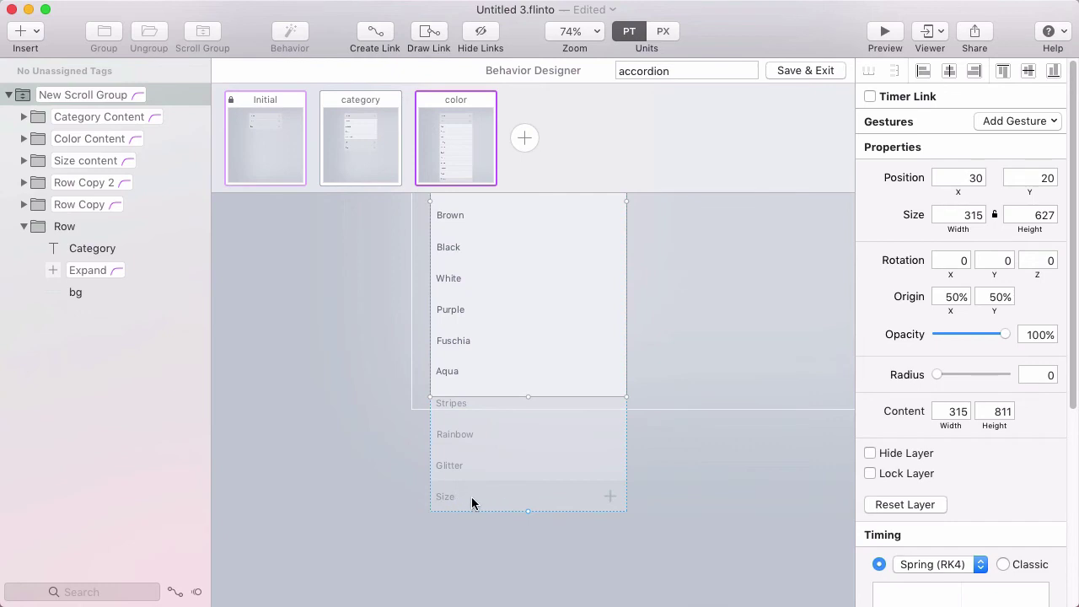
{"action": "left_click", "coordinate": [666, 449]}
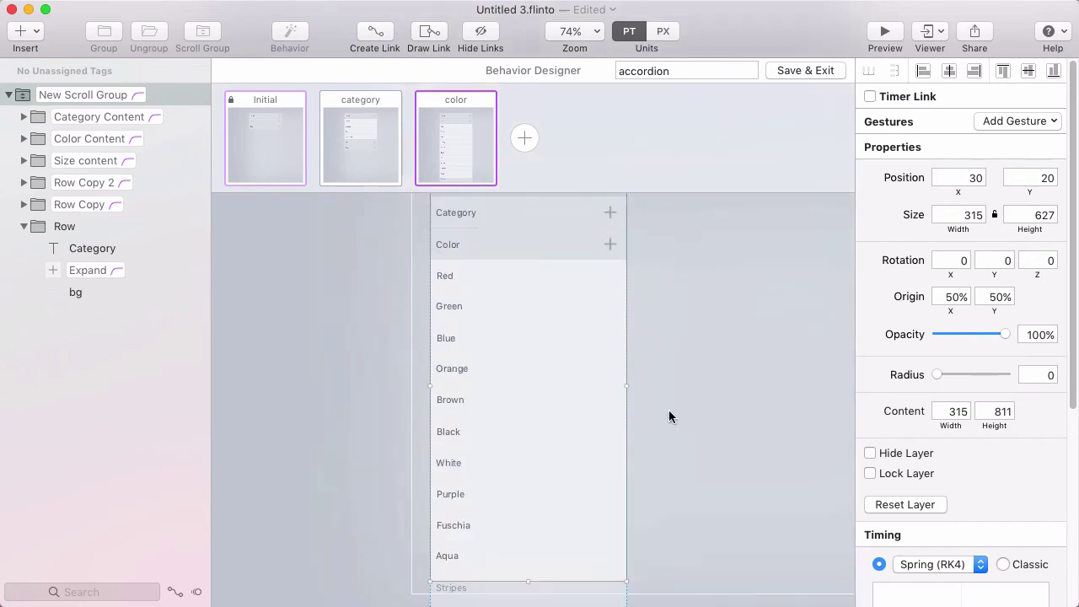
Rotate the Color row's plus 45° into an X, then add another state from Initial
{"action": "left_click", "coordinate": [606, 242]}
{"action": "left_click", "coordinate": [608, 242]}
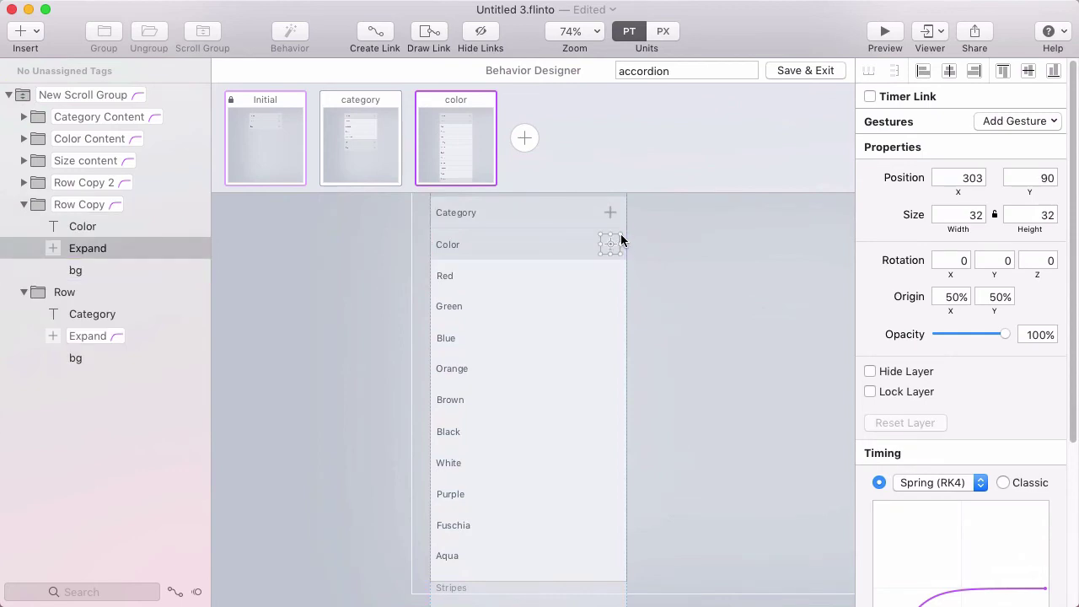
{"action": "left_click_drag", "start_coordinate": [619, 233], "coordinate": [627, 244]}
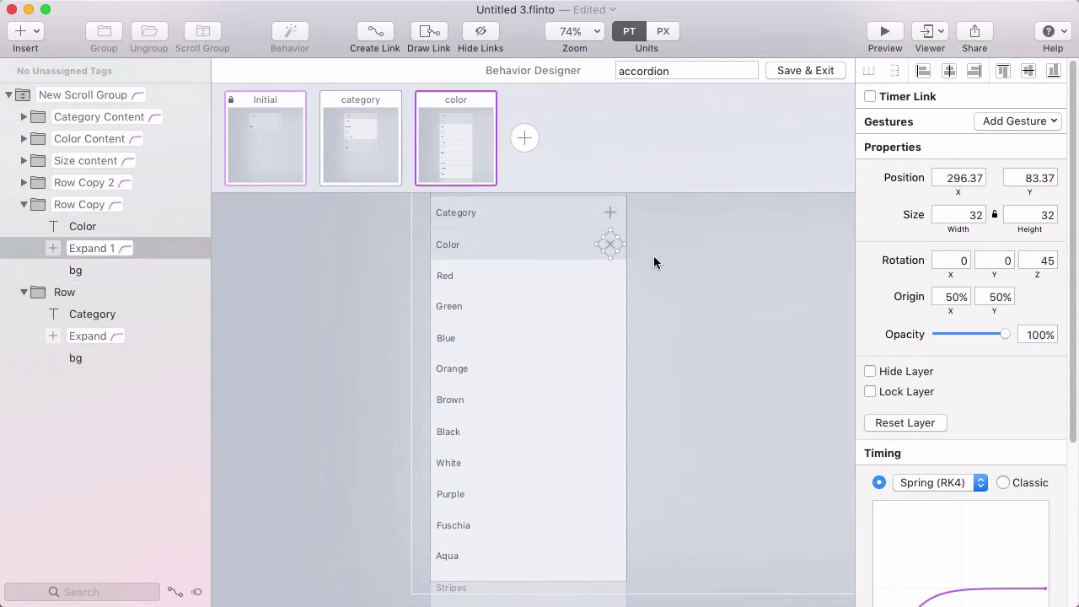
{"action": "left_click", "coordinate": [700, 254]}
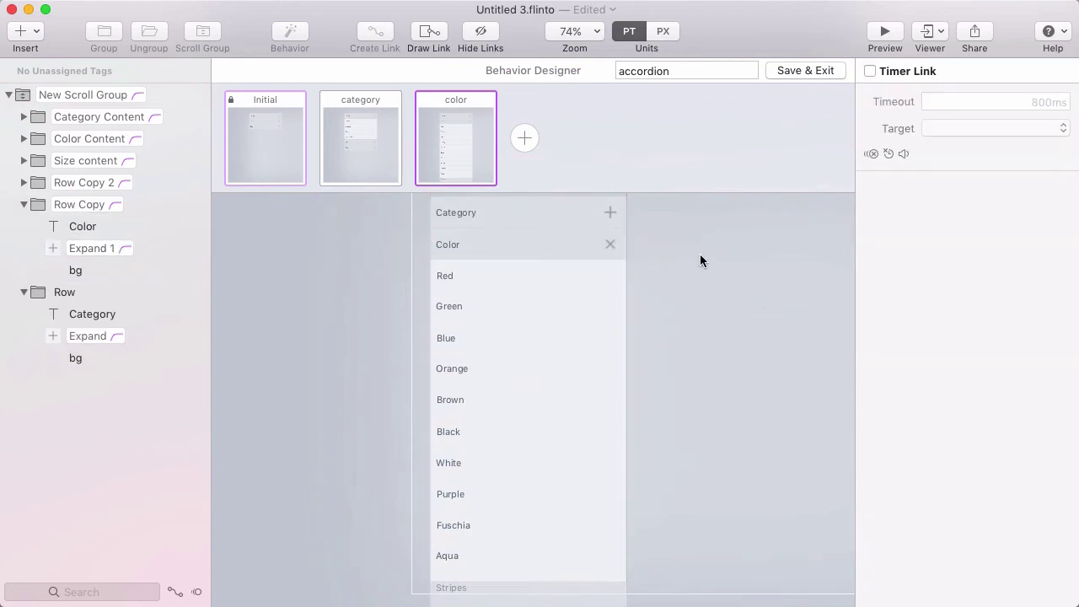
{"action": "left_click", "coordinate": [257, 141]}
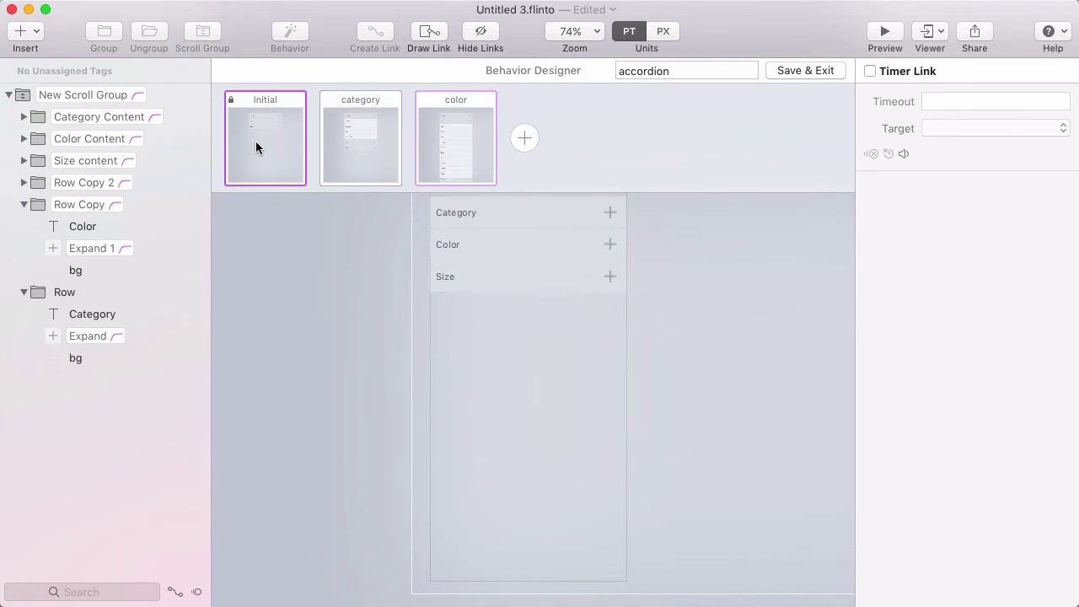
{"action": "left_click", "coordinate": [523, 137]}
Rename the new state to 'Size'
{"action": "double_click", "coordinate": [538, 98]}
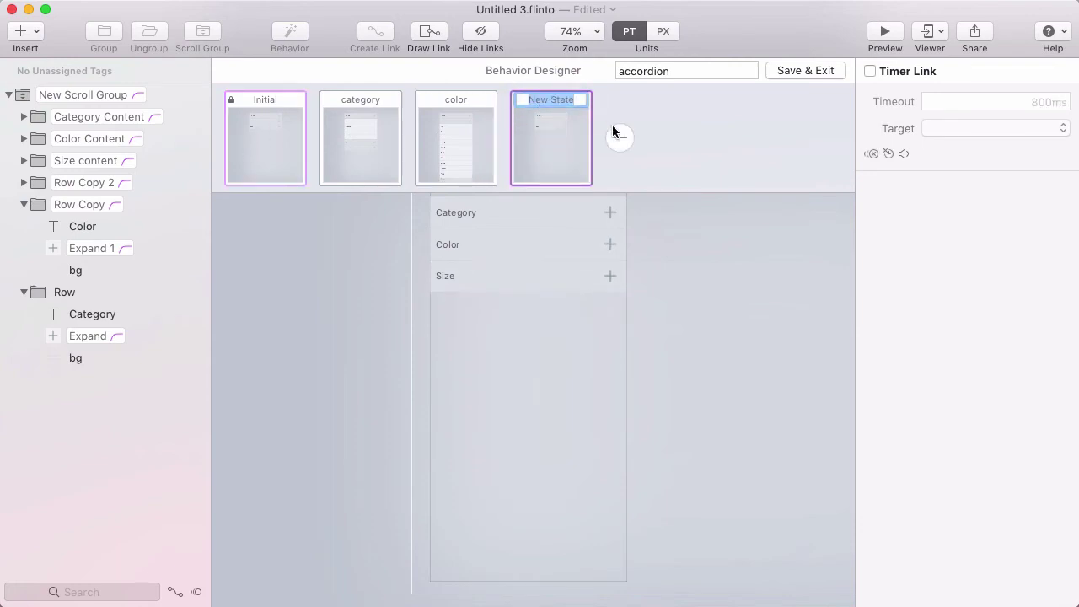
{"action": "type", "text": "Size"}
{"action": "key", "text": "Return"}
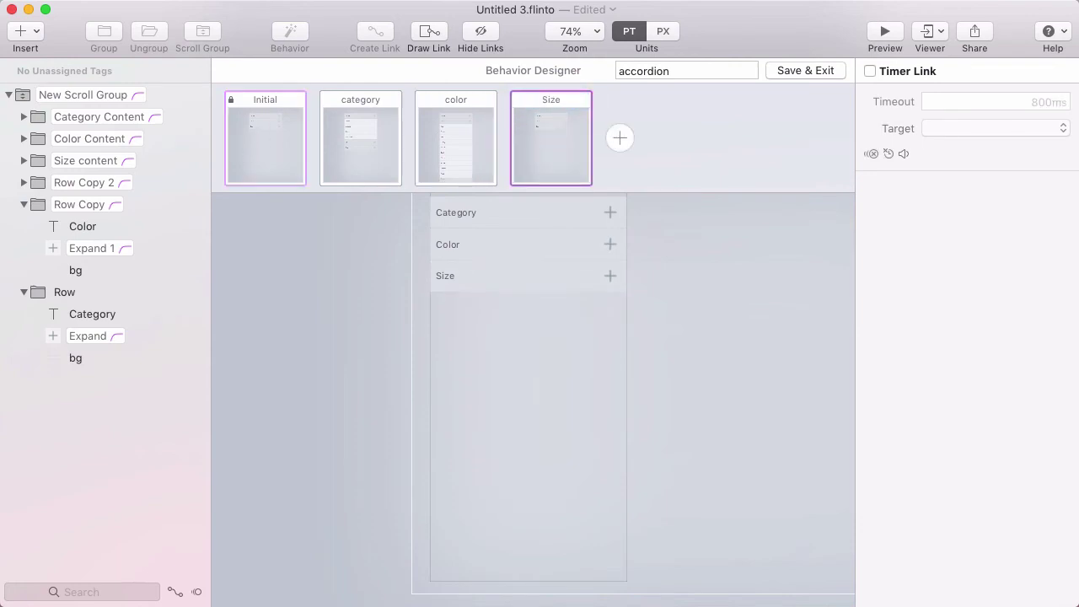
Stretch Size content to 450 tall and rotate the Size row's plus 45° into a cross
{"action": "left_click", "coordinate": [487, 275]}
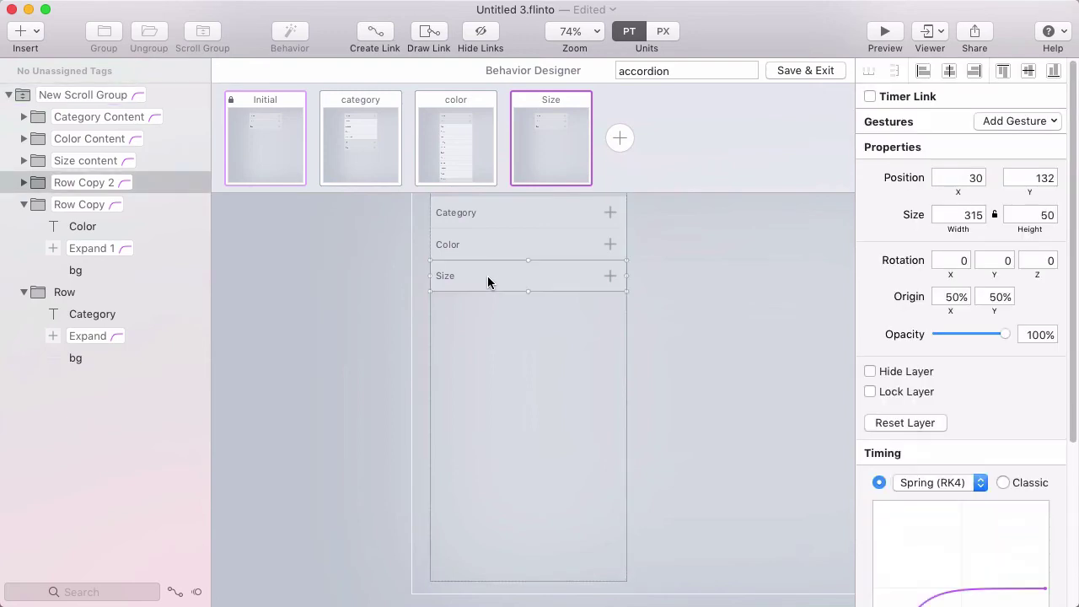
{"action": "left_click", "coordinate": [73, 163]}
{"action": "left_click_drag", "start_coordinate": [530, 292], "coordinate": [531, 572]}
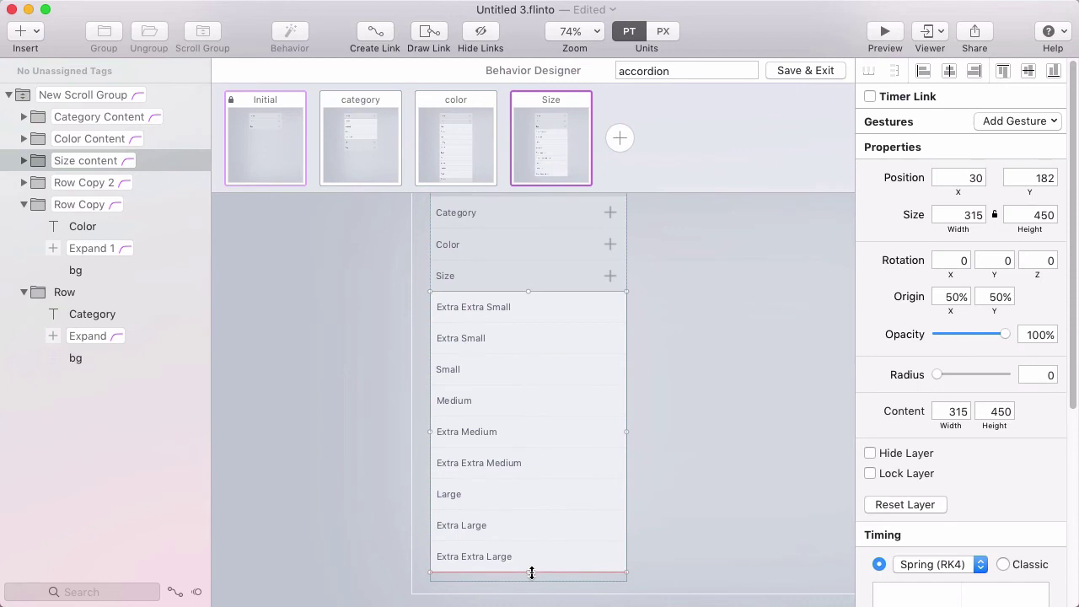
{"action": "left_click", "coordinate": [615, 275]}
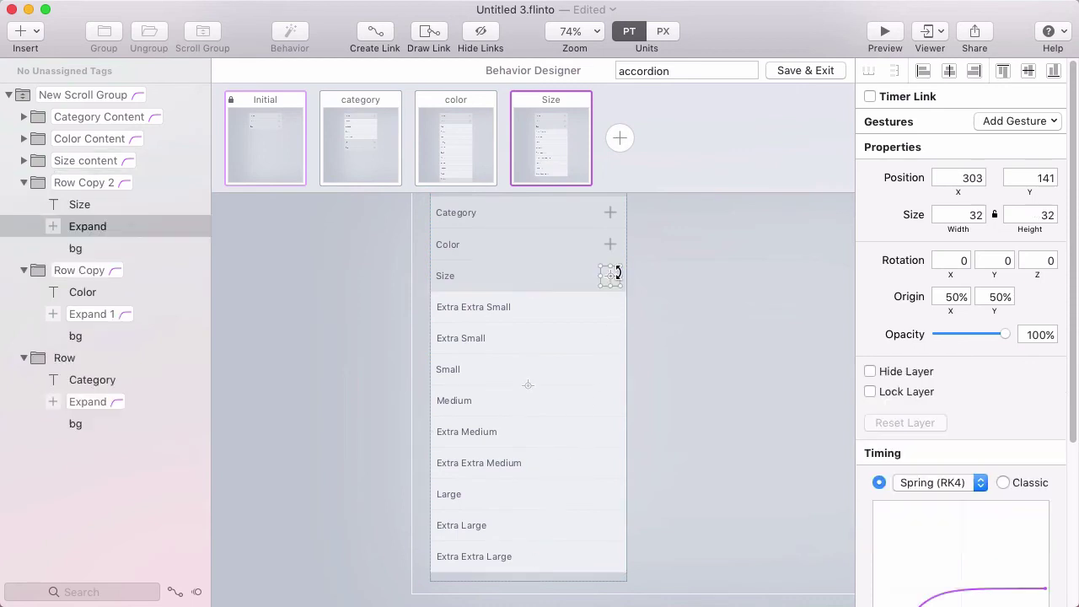
{"action": "left_click_drag", "start_coordinate": [620, 269], "coordinate": [625, 281]}
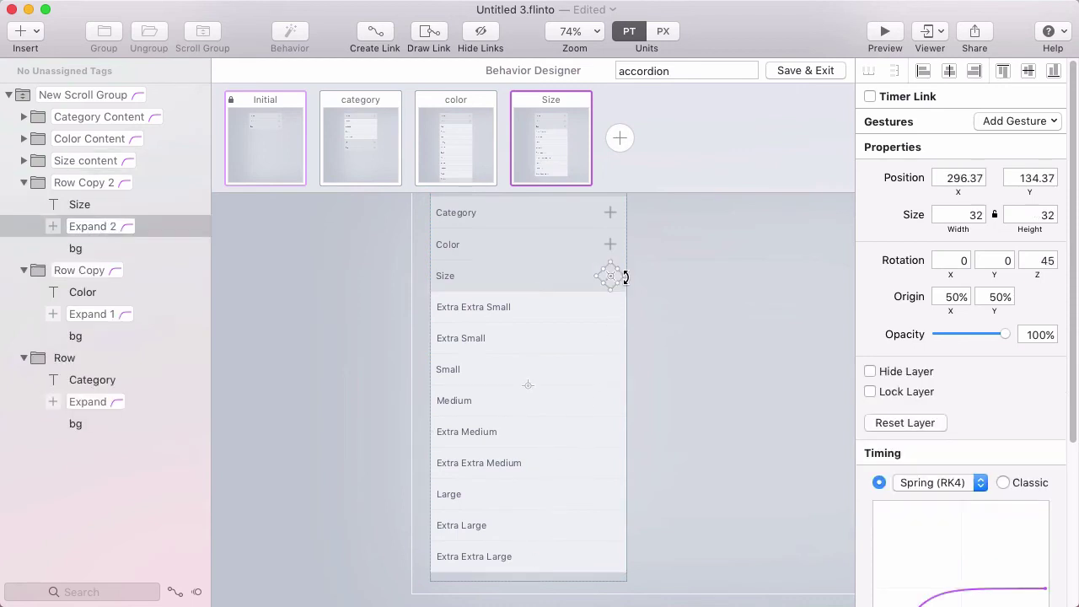
{"action": "left_click", "coordinate": [719, 281]}
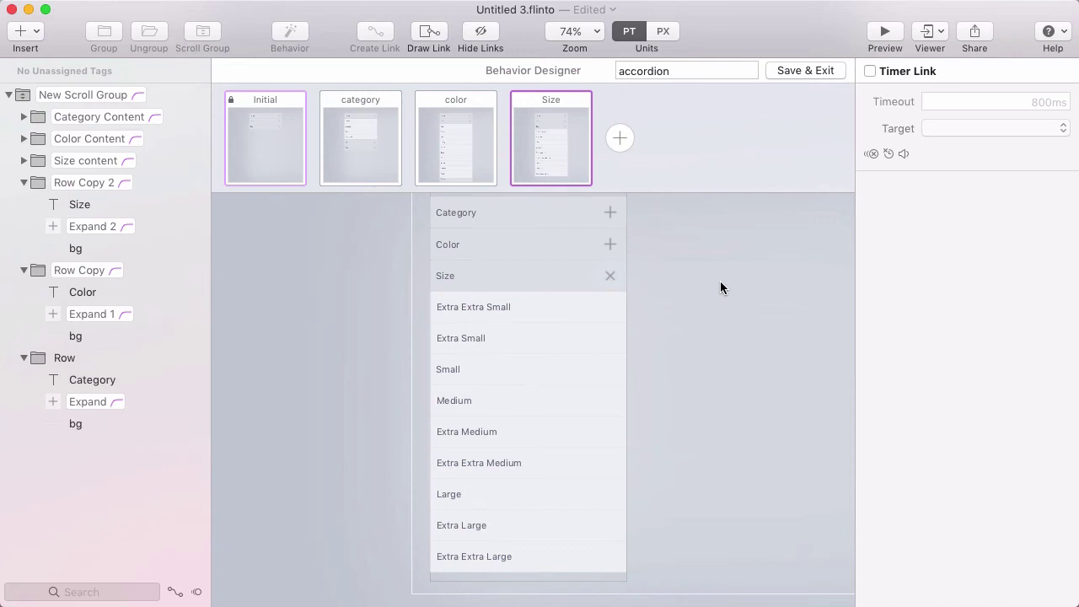
Review the Initial, Size, color and category states to check each layout
{"action": "left_click", "coordinate": [259, 140]}
{"action": "left_click", "coordinate": [568, 139]}
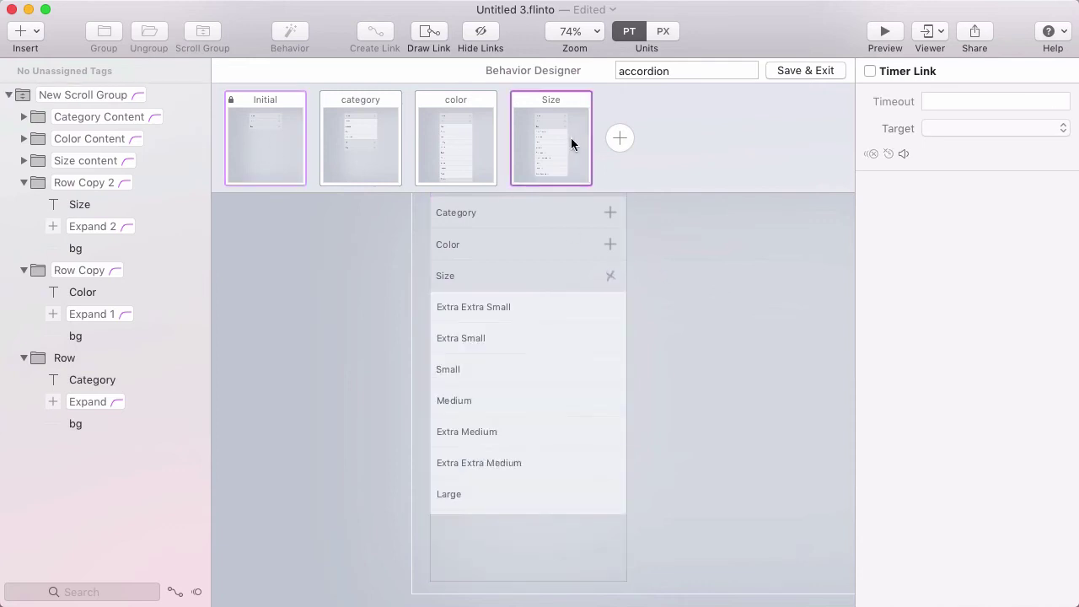
{"action": "left_click", "coordinate": [441, 144]}
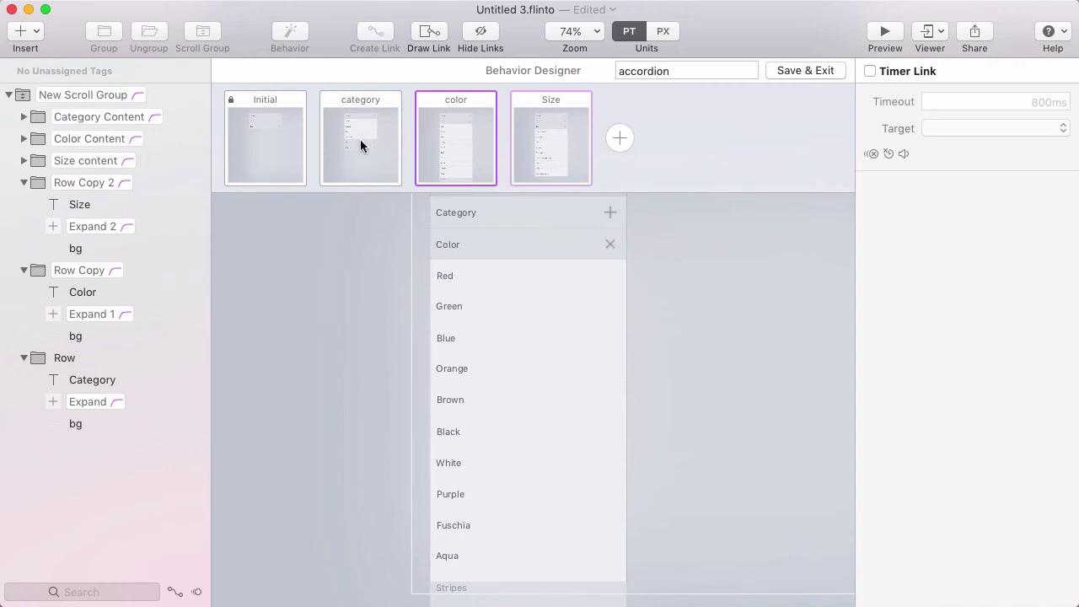
{"action": "left_click", "coordinate": [359, 145]}
{"action": "left_click", "coordinate": [455, 143]}
{"action": "left_click", "coordinate": [279, 126]}
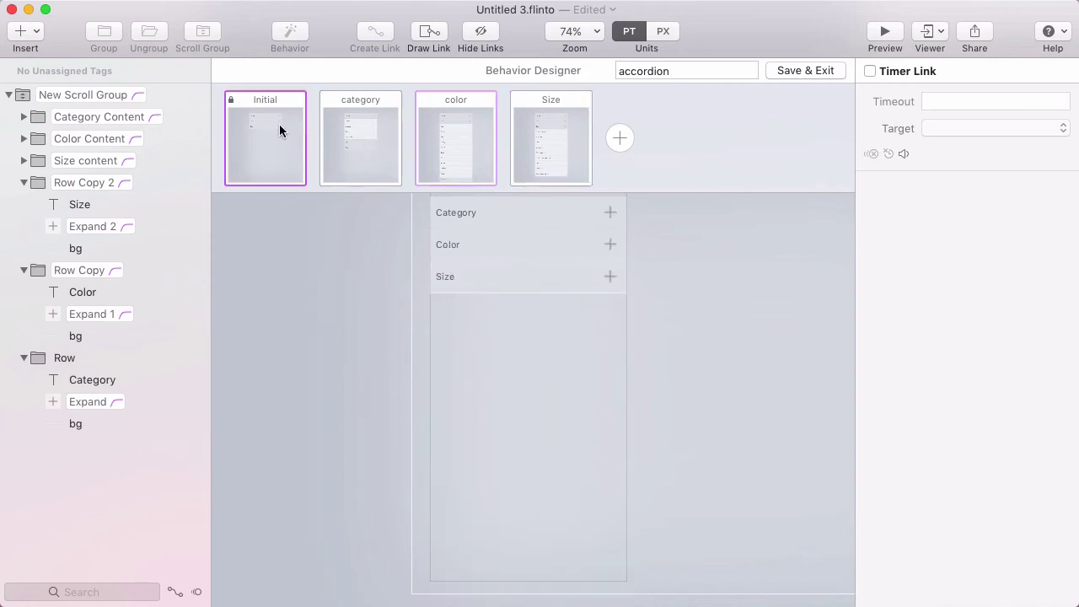
{"action": "scroll", "coordinate": [471, 221], "scroll_direction": "up", "scroll_amount": 2}
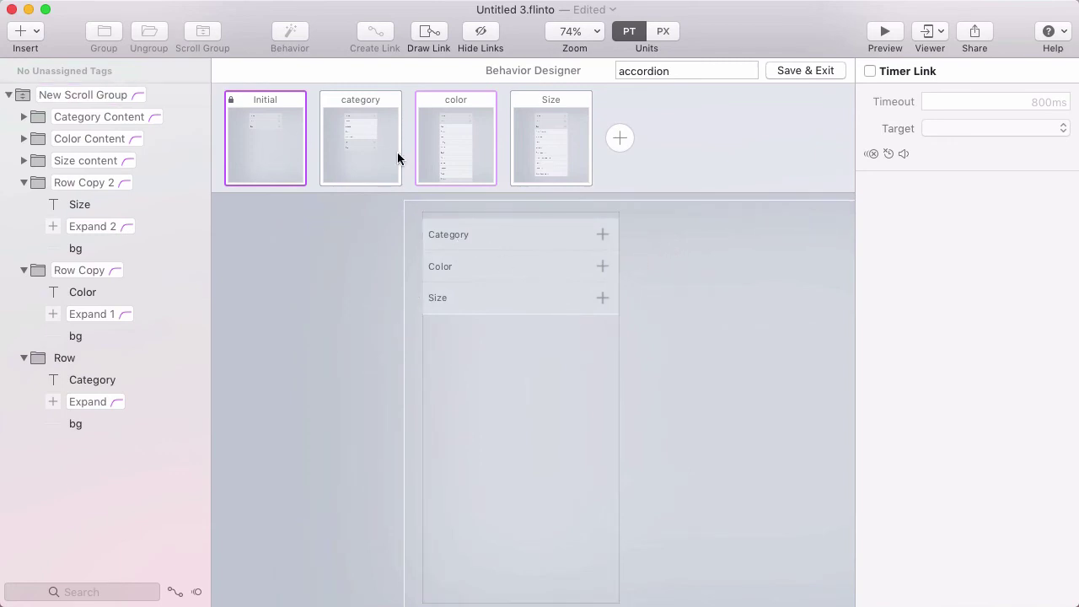
In Initial, link taps on Category, Color and Size to their category, color and Size states
{"action": "left_click", "coordinate": [492, 234]}
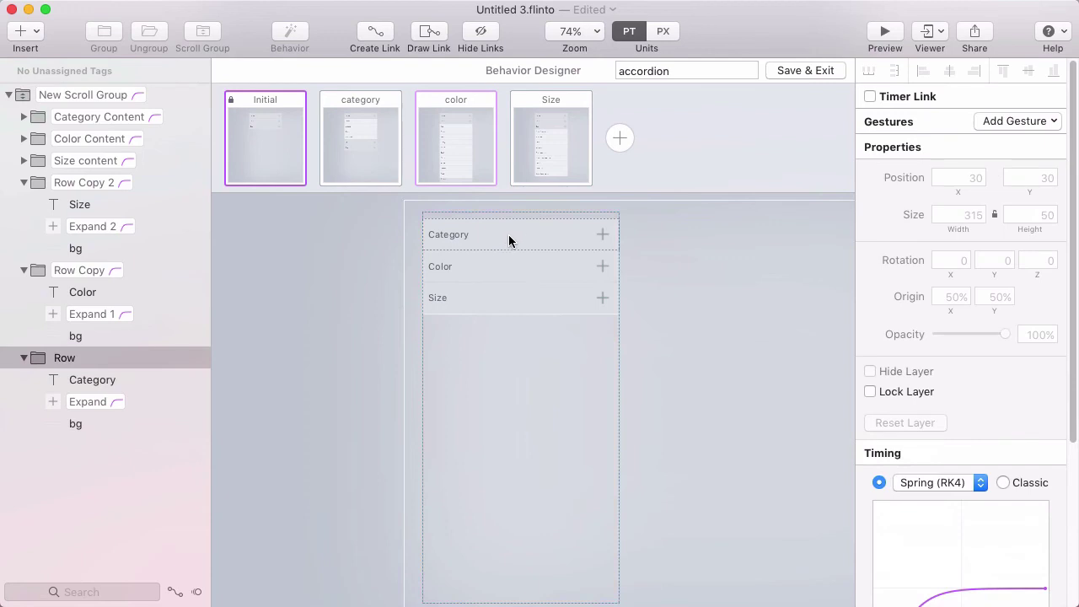
{"action": "left_click", "coordinate": [374, 32]}
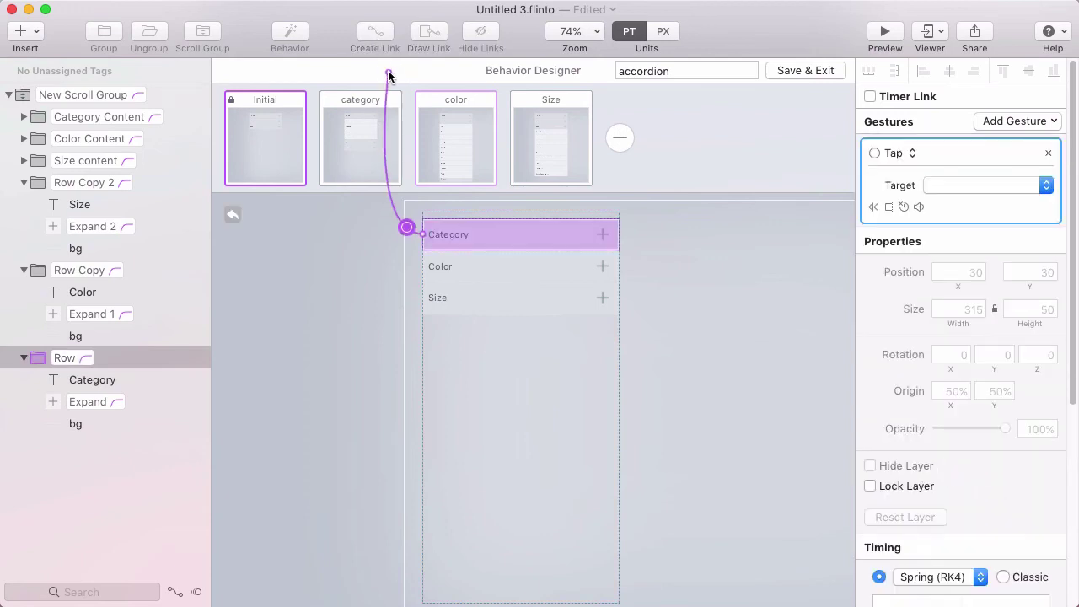
{"action": "left_click", "coordinate": [373, 116]}
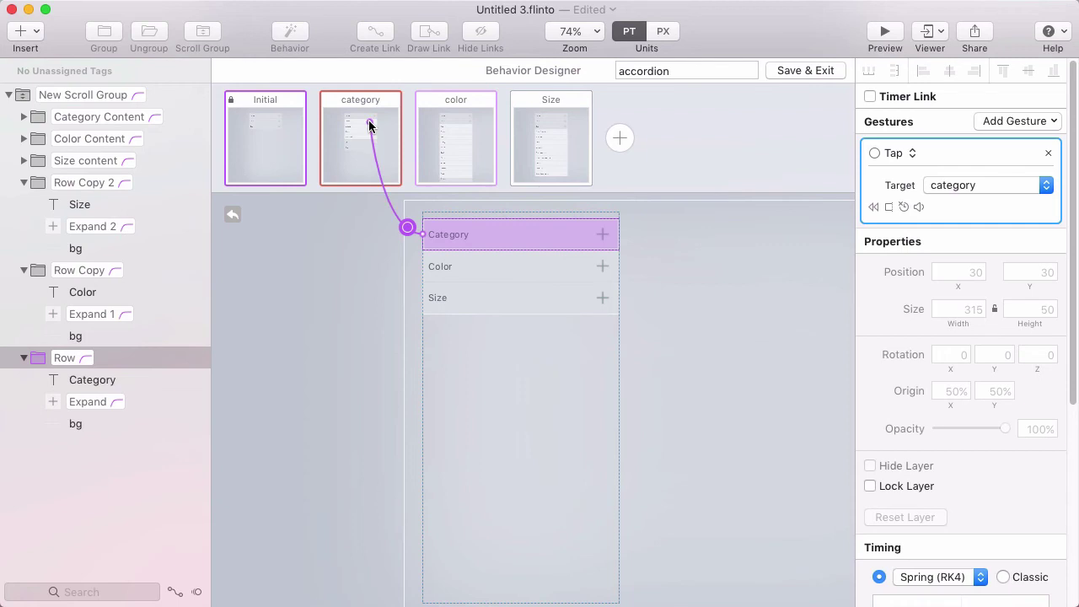
{"action": "left_click", "coordinate": [425, 187]}
{"action": "left_click", "coordinate": [468, 268]}
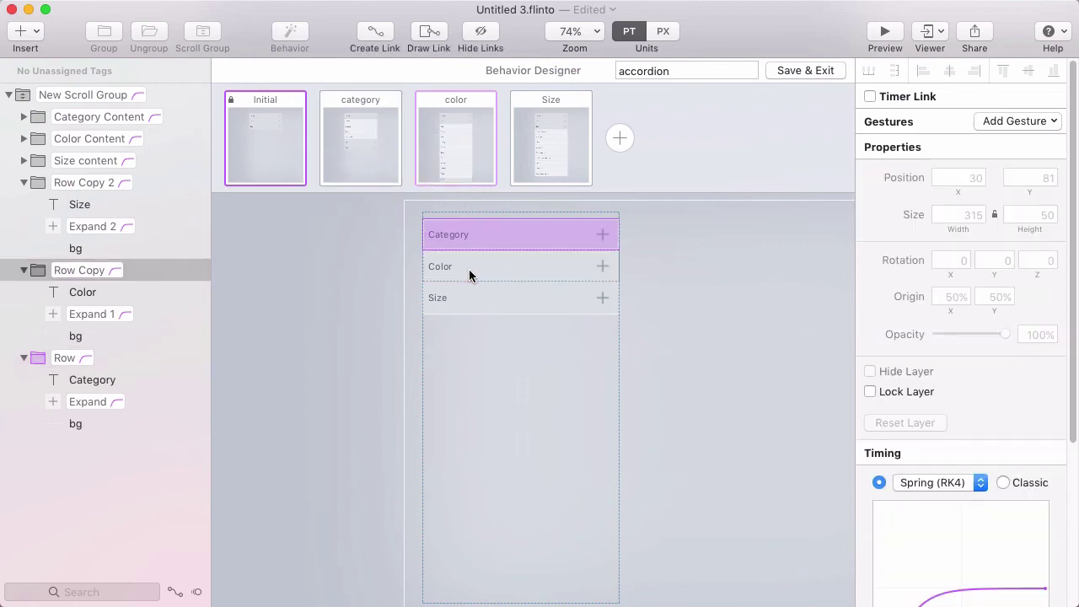
{"action": "left_click", "coordinate": [375, 32]}
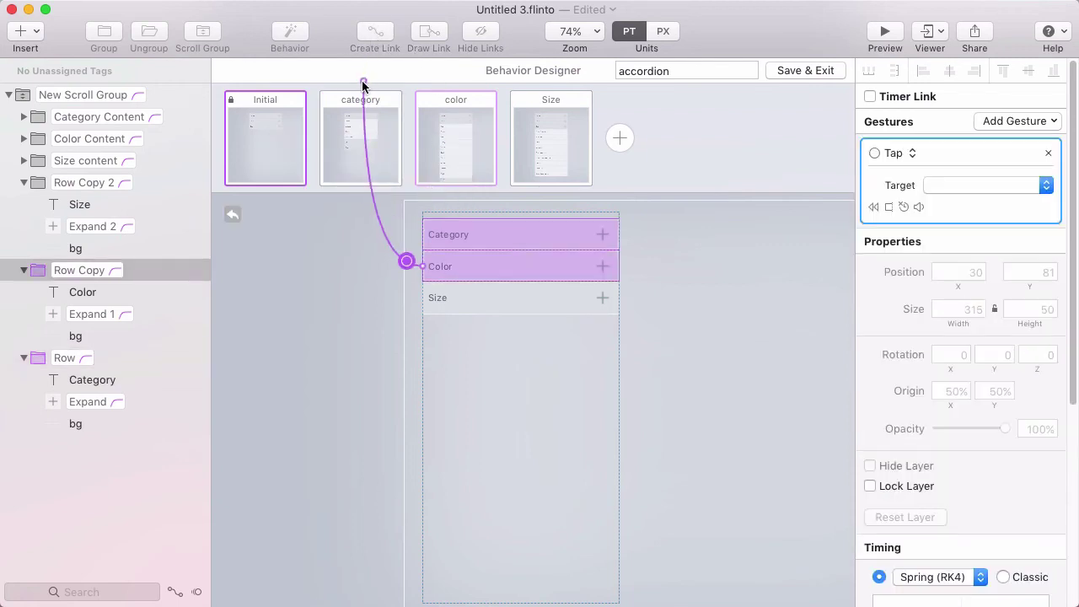
{"action": "left_click", "coordinate": [442, 135]}
{"action": "left_click", "coordinate": [508, 198]}
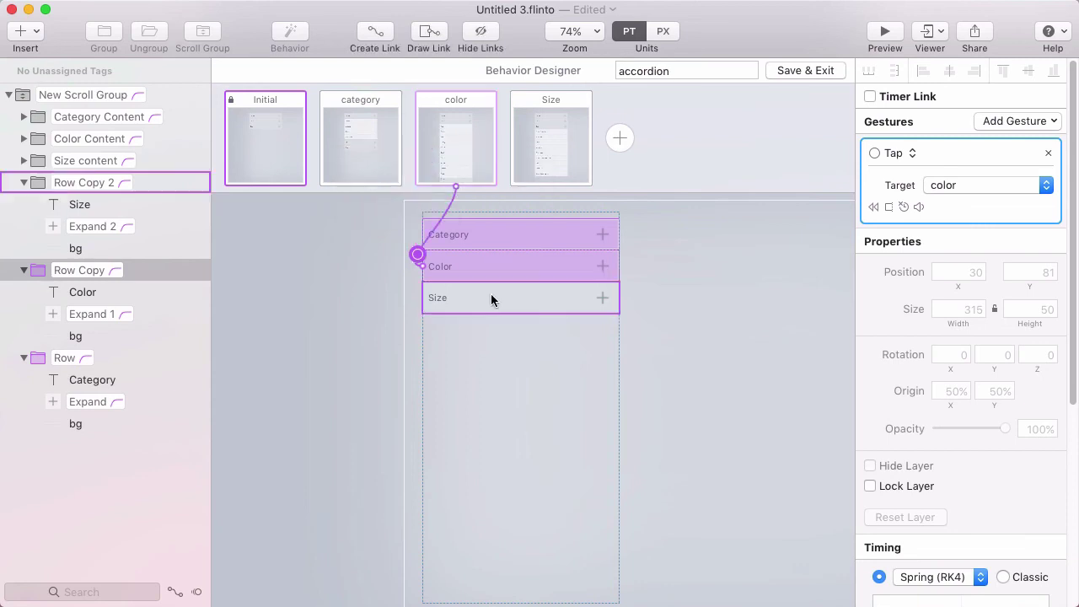
{"action": "left_click", "coordinate": [492, 298]}
{"action": "left_click", "coordinate": [374, 32]}
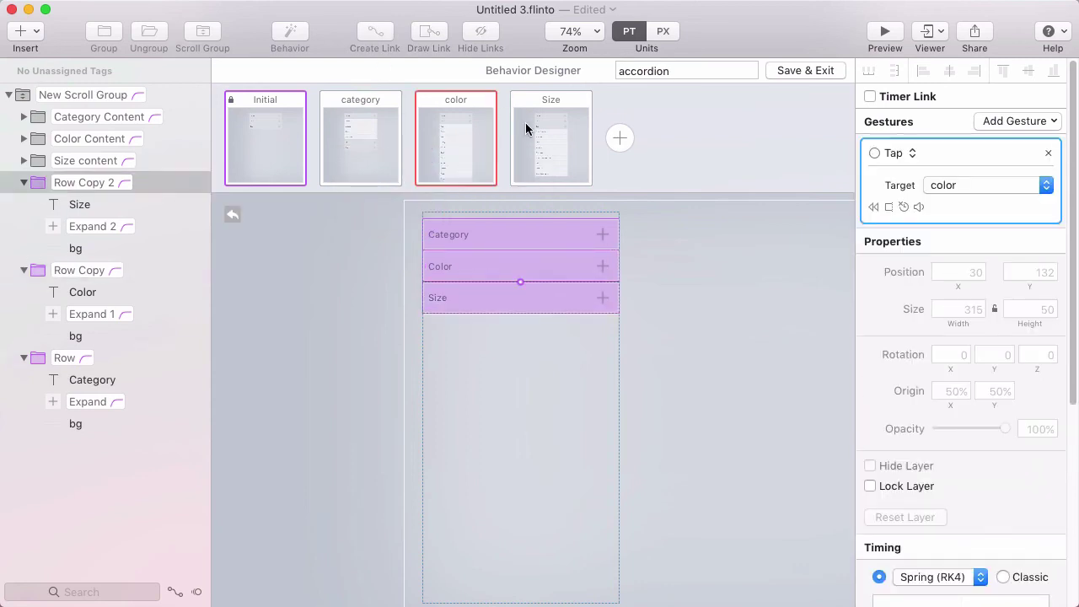
{"action": "left_click", "coordinate": [537, 131]}
{"action": "left_click", "coordinate": [603, 195]}
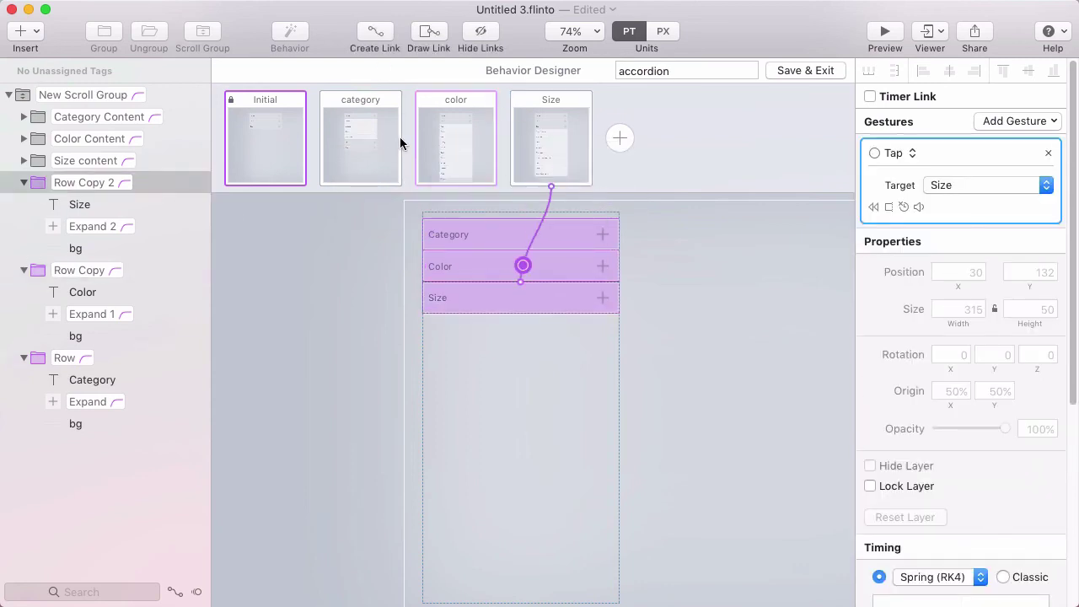
In the category state, link Category back to Initial, Color to color and Size to Size
{"action": "left_click", "coordinate": [371, 139]}
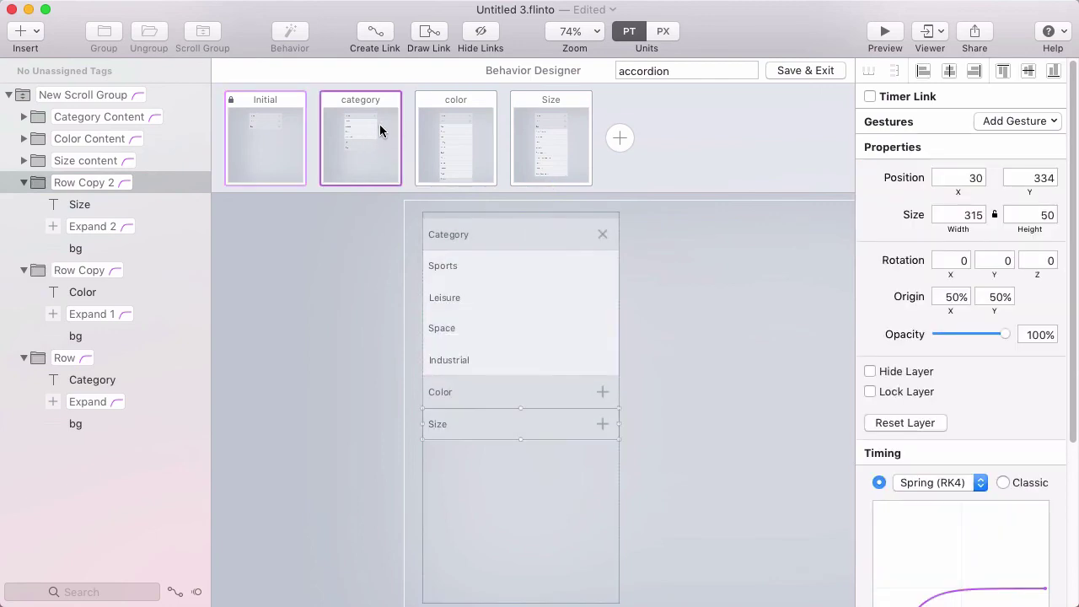
{"action": "left_click", "coordinate": [521, 238]}
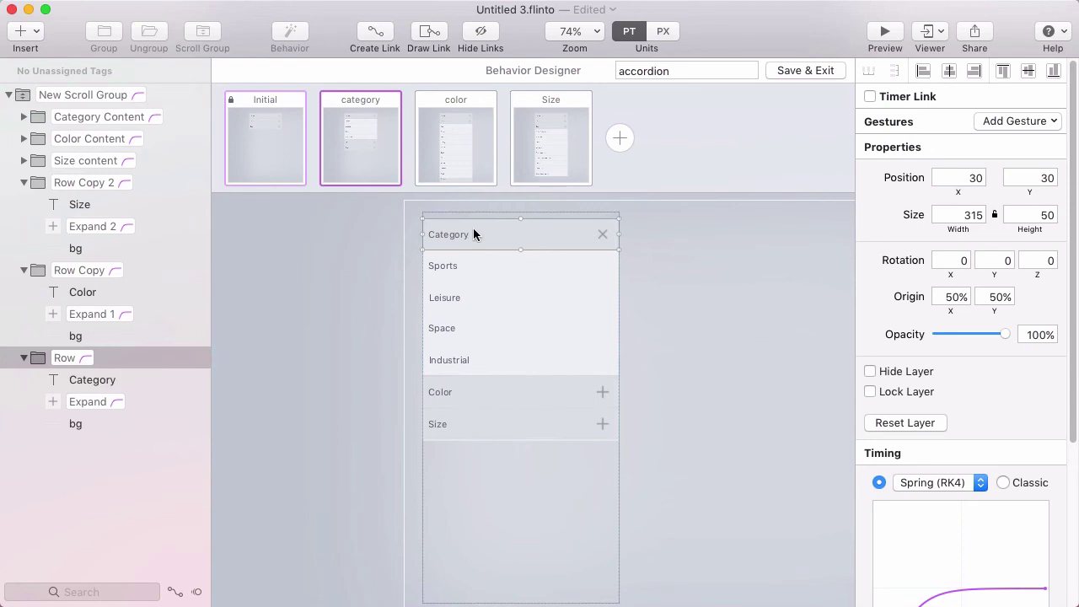
{"action": "left_click", "coordinate": [373, 31]}
{"action": "left_click", "coordinate": [274, 143]}
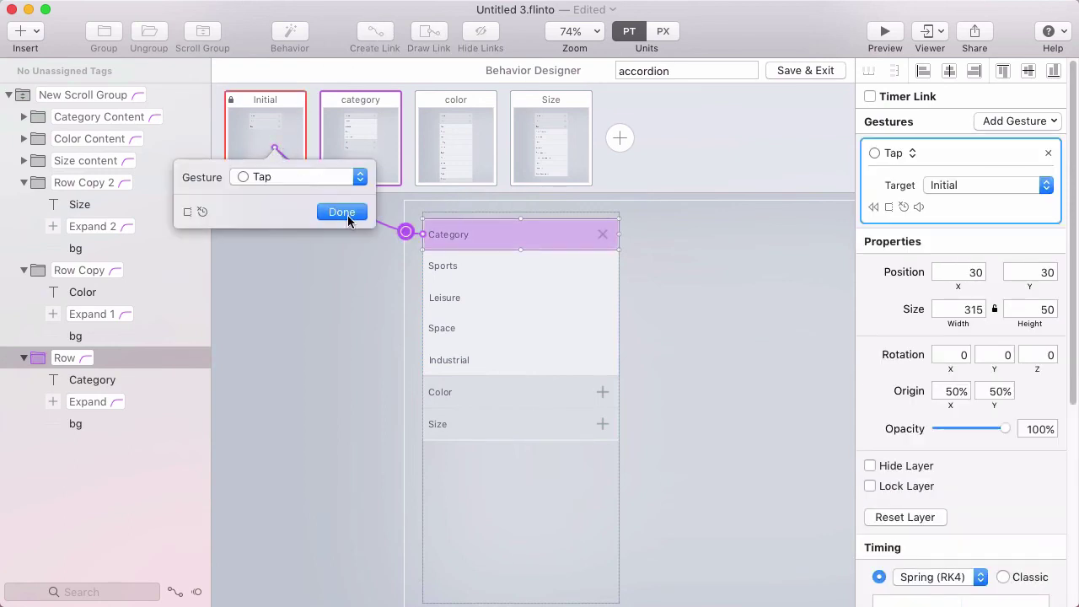
{"action": "left_click", "coordinate": [346, 215]}
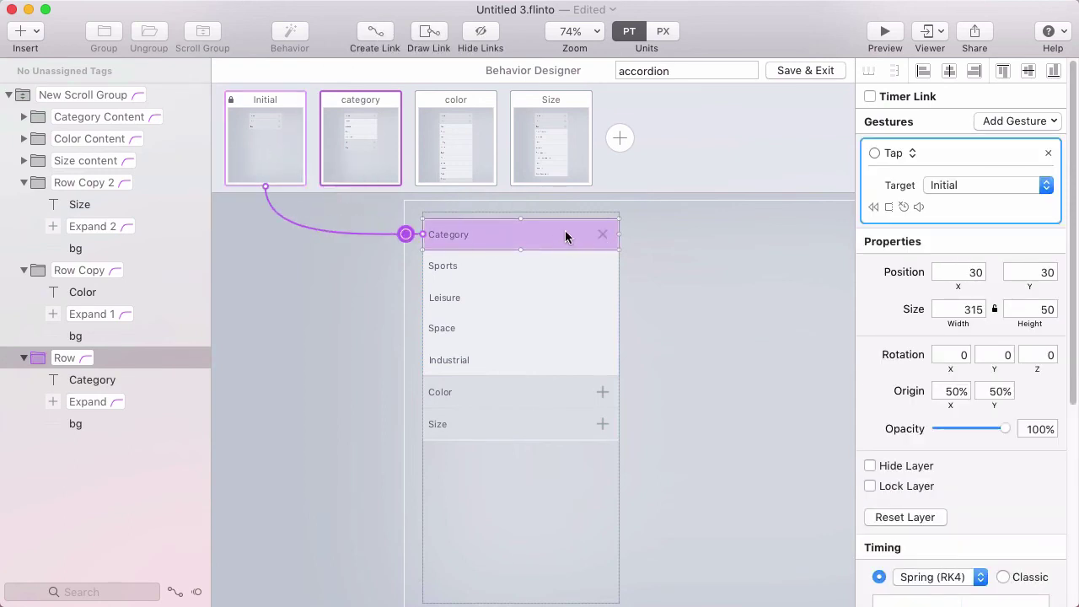
{"action": "left_click", "coordinate": [504, 396]}
{"action": "left_click", "coordinate": [374, 32]}
{"action": "left_click", "coordinate": [455, 139]}
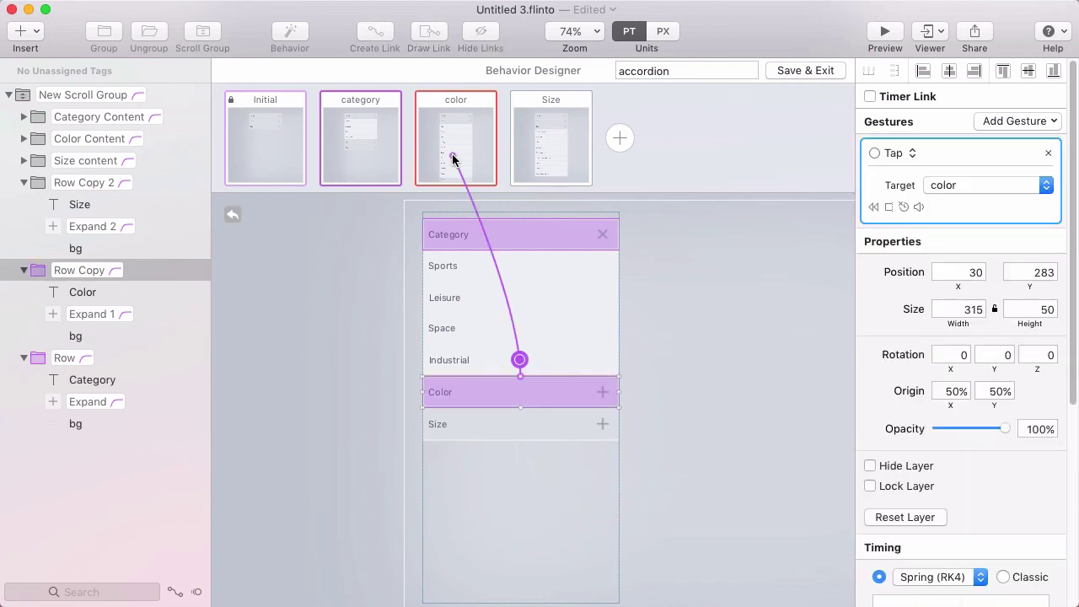
{"action": "left_click", "coordinate": [520, 220]}
{"action": "left_click", "coordinate": [495, 424]}
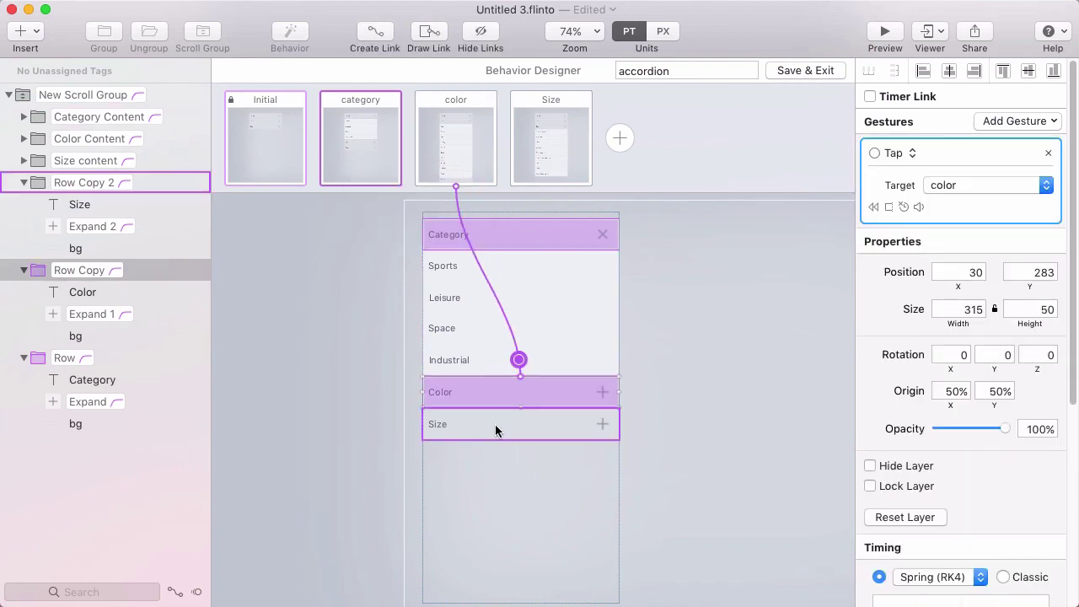
{"action": "left_click", "coordinate": [399, 48]}
{"action": "left_click", "coordinate": [550, 139]}
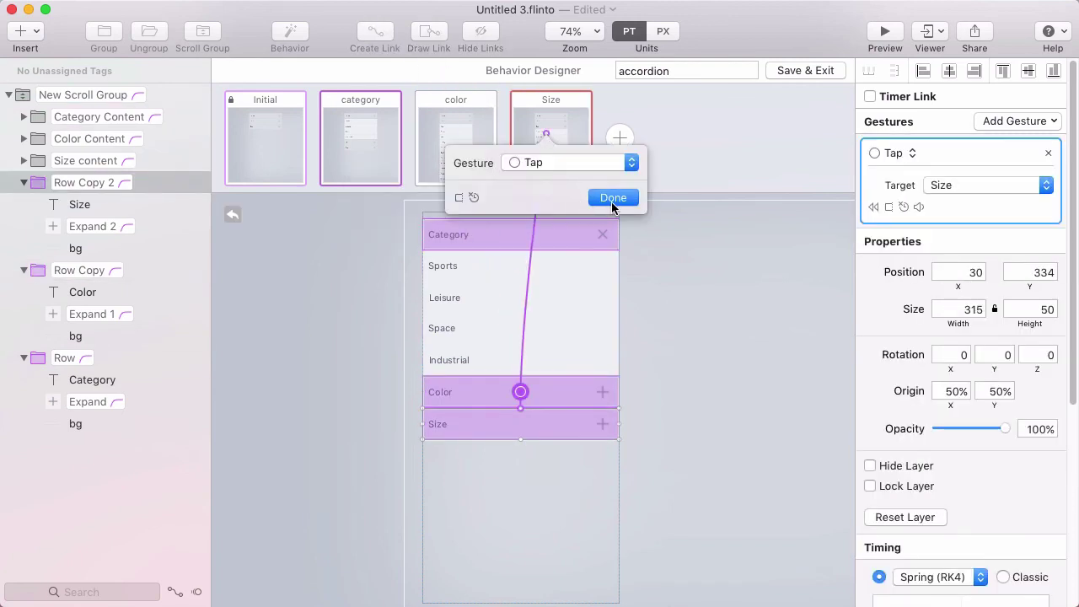
{"action": "left_click", "coordinate": [610, 131]}
In the color state, link Category to the category state and Color back to Initial
{"action": "left_click", "coordinate": [464, 96]}
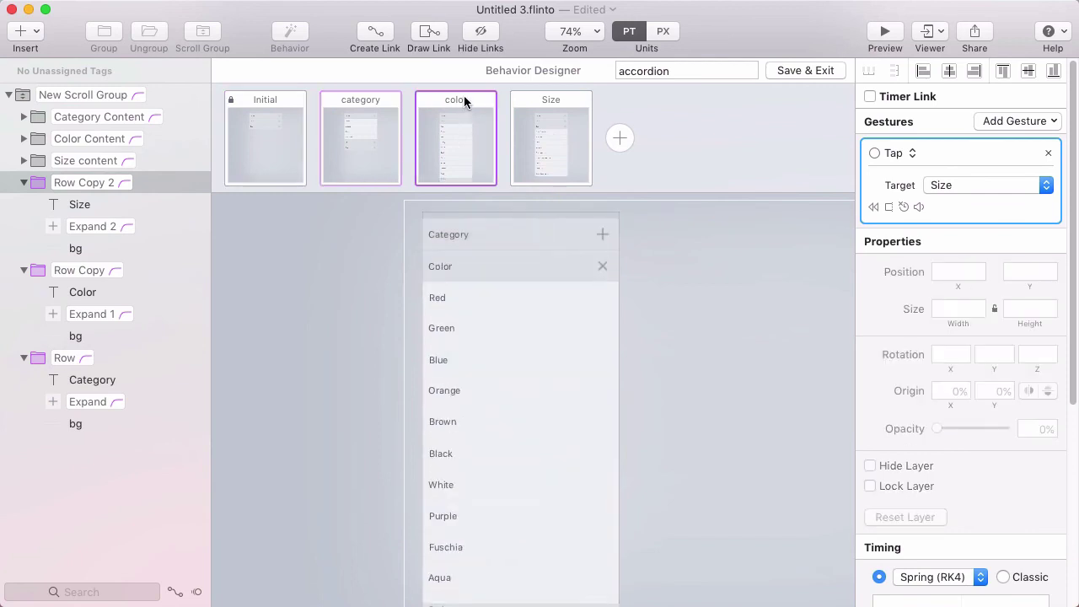
{"action": "left_click", "coordinate": [496, 233]}
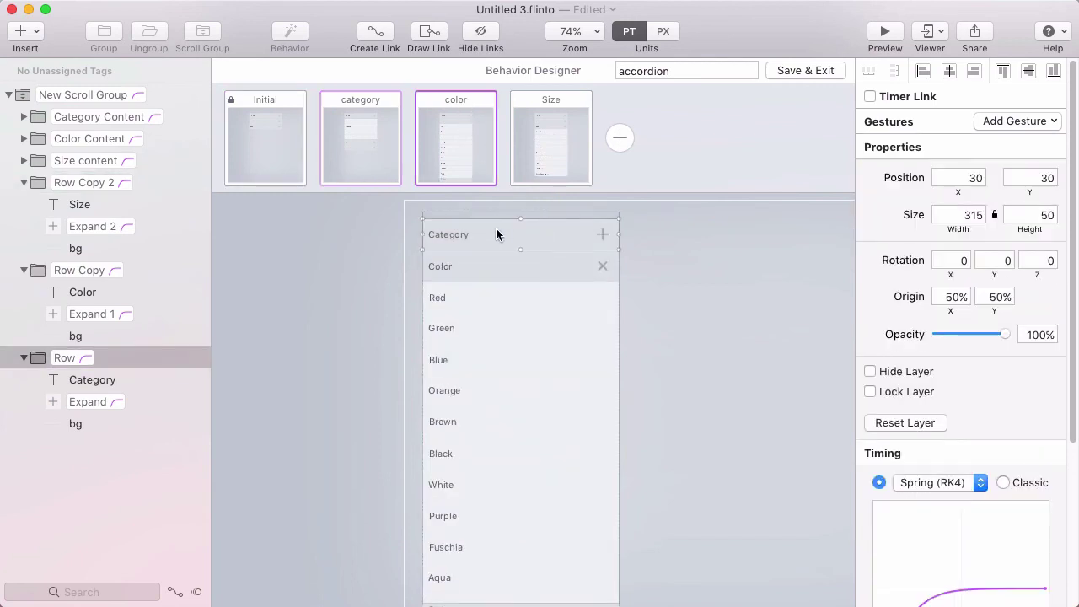
{"action": "left_click", "coordinate": [375, 31]}
{"action": "left_click", "coordinate": [395, 153]}
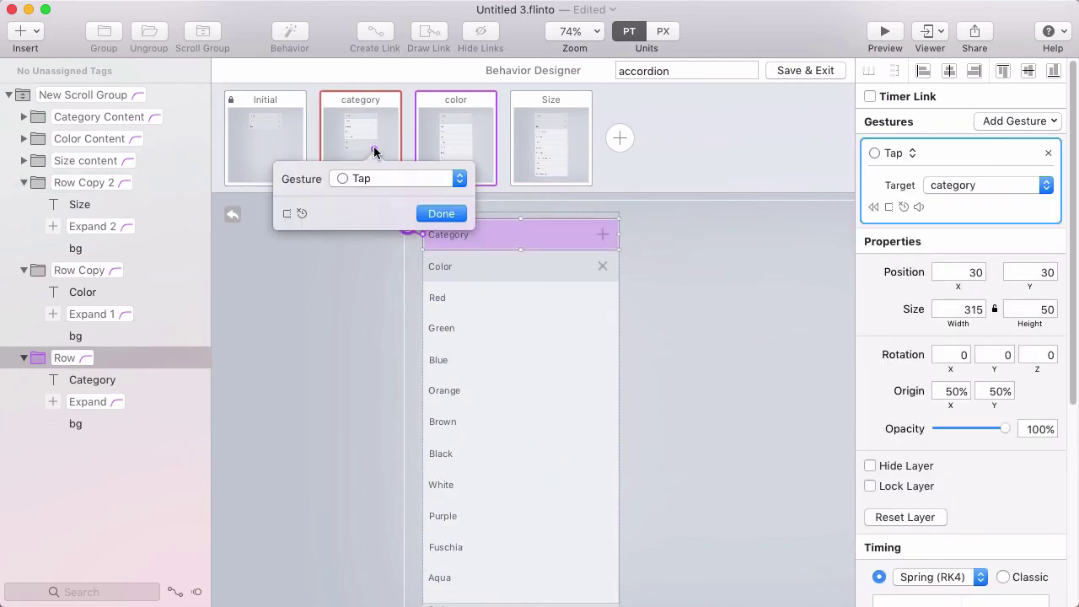
{"action": "left_click", "coordinate": [480, 268]}
{"action": "left_click", "coordinate": [375, 31]}
{"action": "left_click", "coordinate": [260, 146]}
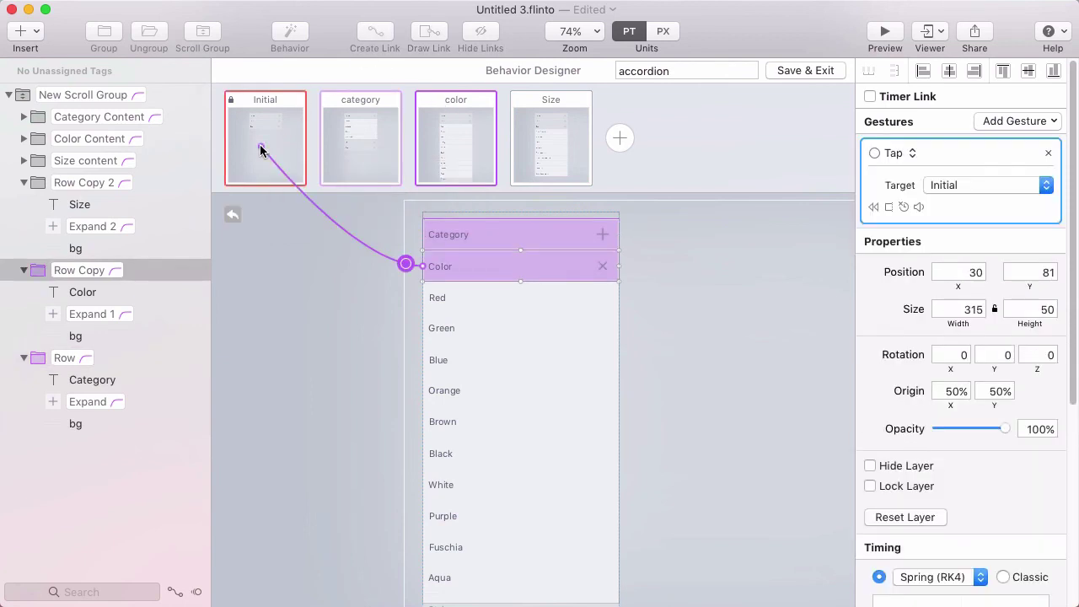
{"action": "left_click", "coordinate": [334, 217]}
Link the color state's Size row tap to the Size state
{"action": "left_click", "coordinate": [571, 127]}
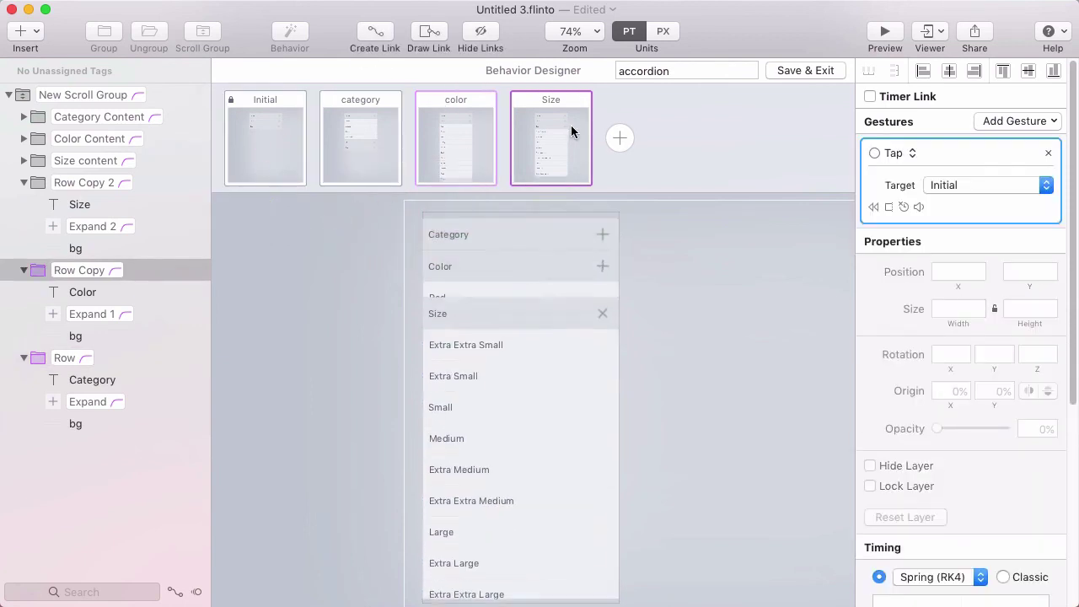
{"action": "left_click", "coordinate": [477, 132]}
{"action": "scroll", "coordinate": [477, 283], "scroll_direction": "down", "scroll_amount": 5}
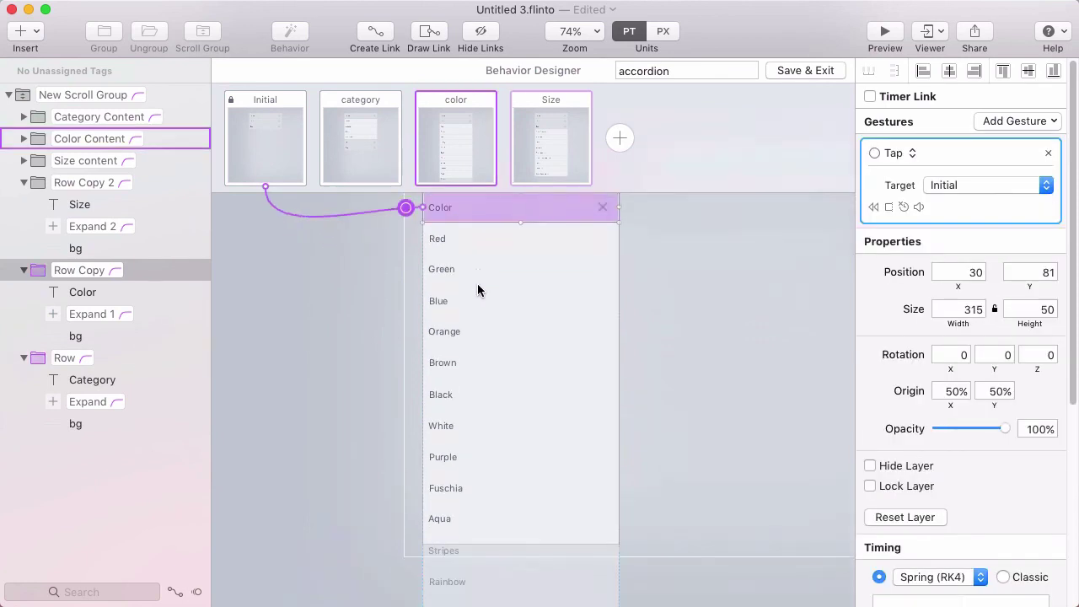
{"action": "left_click", "coordinate": [462, 529]}
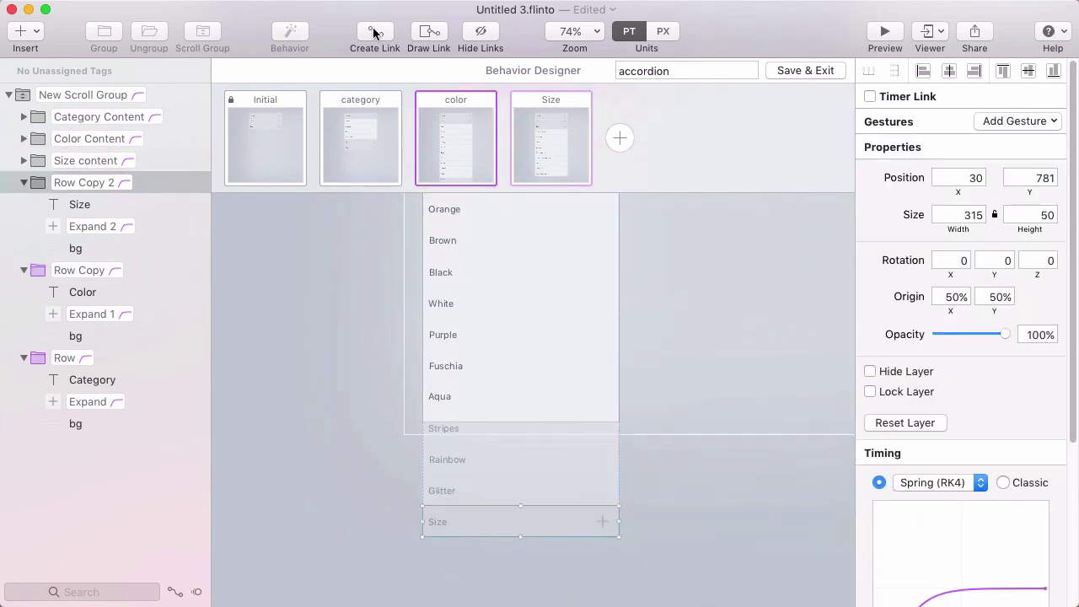
{"action": "left_click", "coordinate": [375, 31]}
{"action": "left_click", "coordinate": [566, 138]}
{"action": "left_click", "coordinate": [622, 204]}
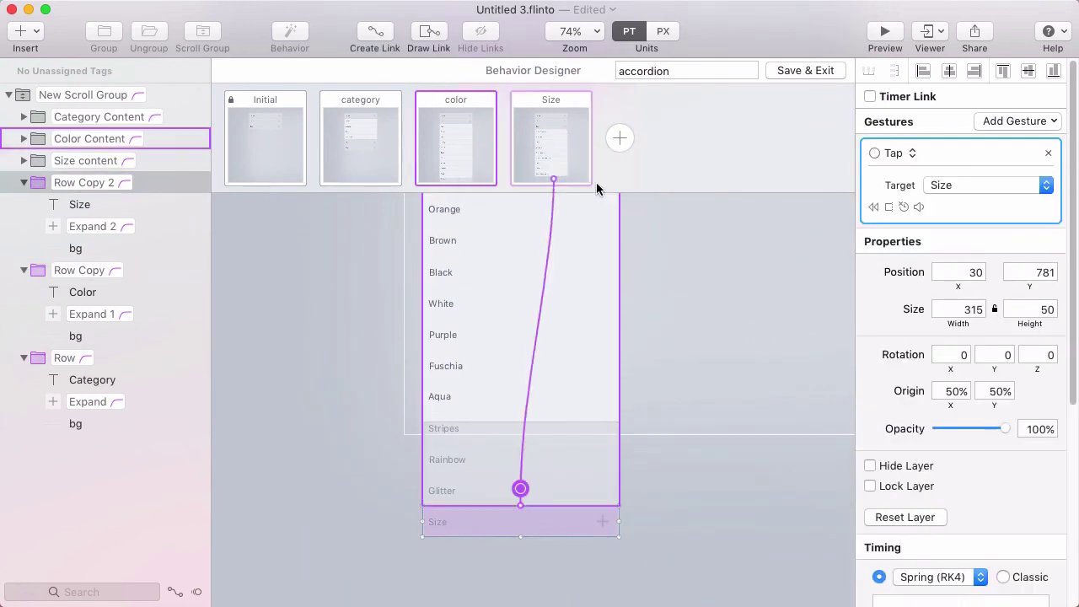
In the Size state, link the Category row tap to the category state
{"action": "left_click", "coordinate": [549, 135]}
{"action": "scroll", "coordinate": [519, 273], "scroll_direction": "up", "scroll_amount": 5}
{"action": "left_click", "coordinate": [508, 223]}
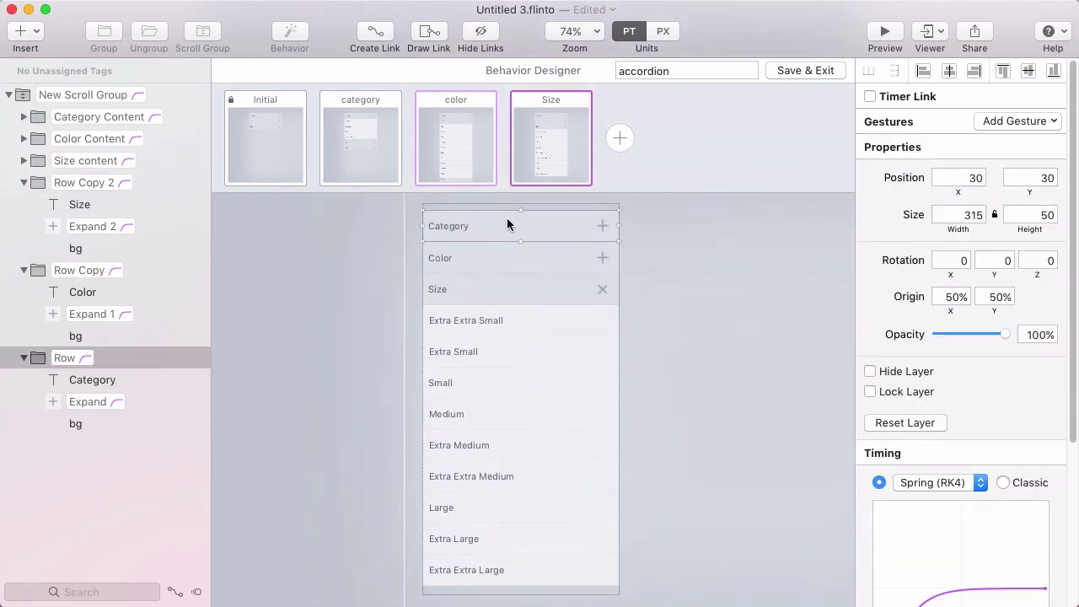
{"action": "left_click", "coordinate": [375, 31]}
{"action": "left_click", "coordinate": [368, 133]}
{"action": "left_click", "coordinate": [437, 195]}
Link the Size state's Color row to color and its Size row back to Initial
{"action": "left_click", "coordinate": [475, 262]}
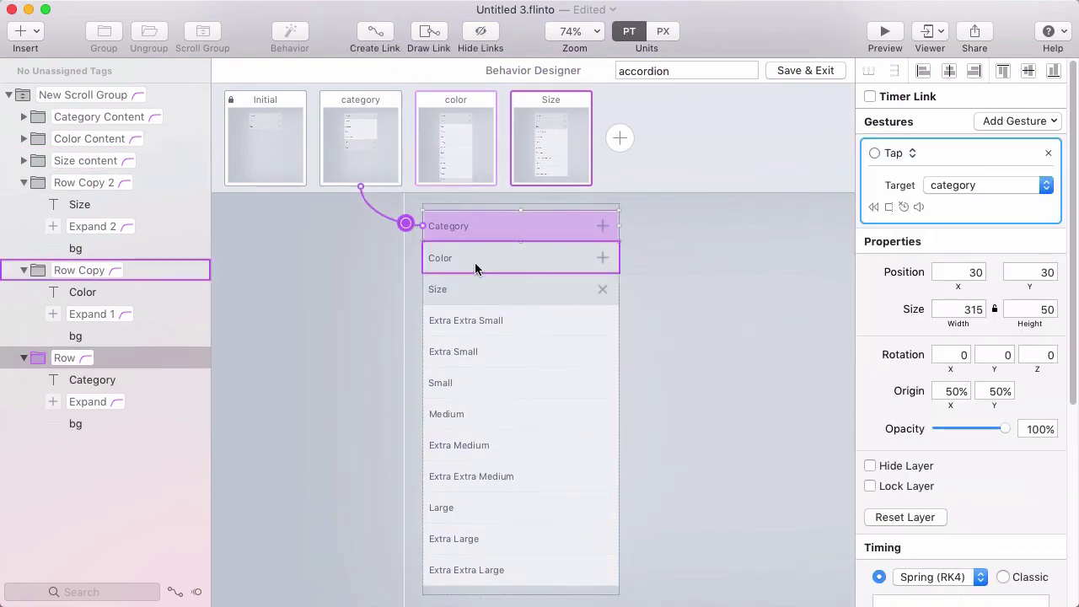
{"action": "left_click", "coordinate": [375, 31]}
{"action": "left_click", "coordinate": [452, 156]}
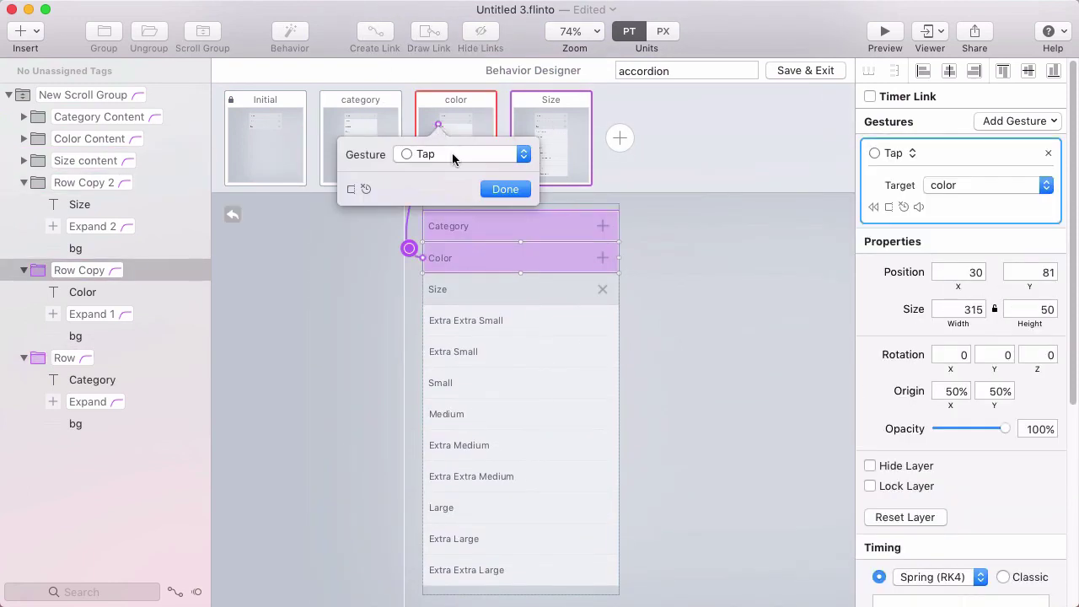
{"action": "left_click", "coordinate": [505, 189]}
{"action": "left_click", "coordinate": [501, 295]}
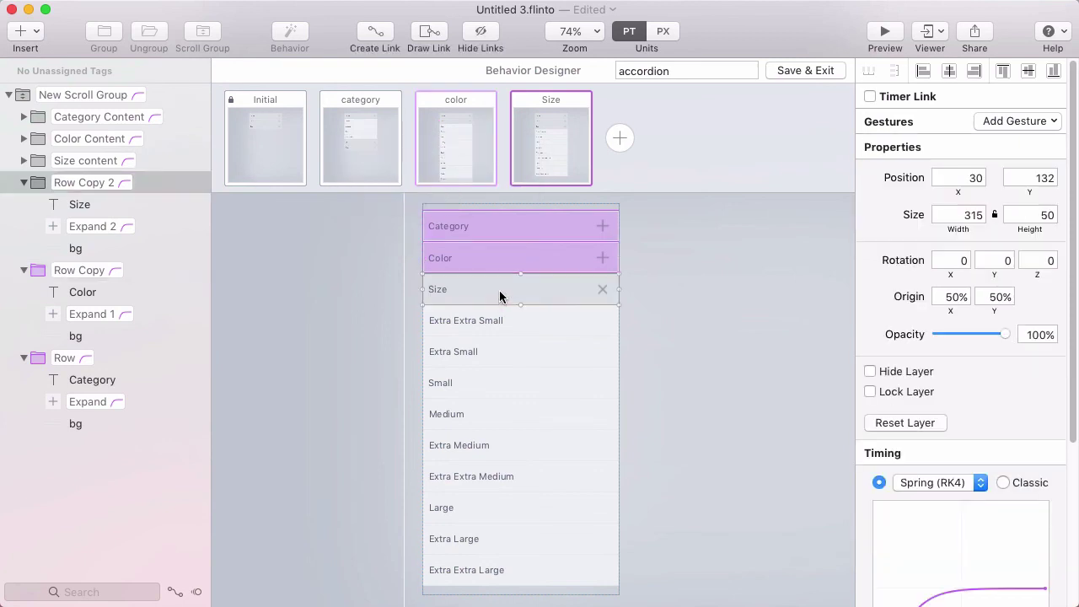
{"action": "left_click", "coordinate": [375, 34]}
{"action": "left_click", "coordinate": [261, 152]}
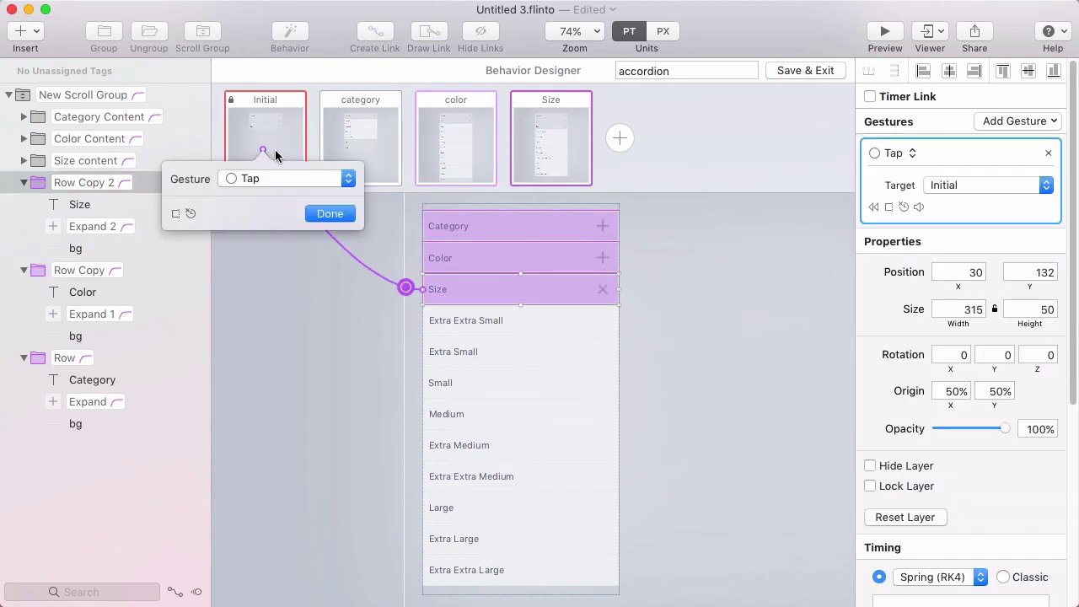
{"action": "left_click", "coordinate": [328, 215]}
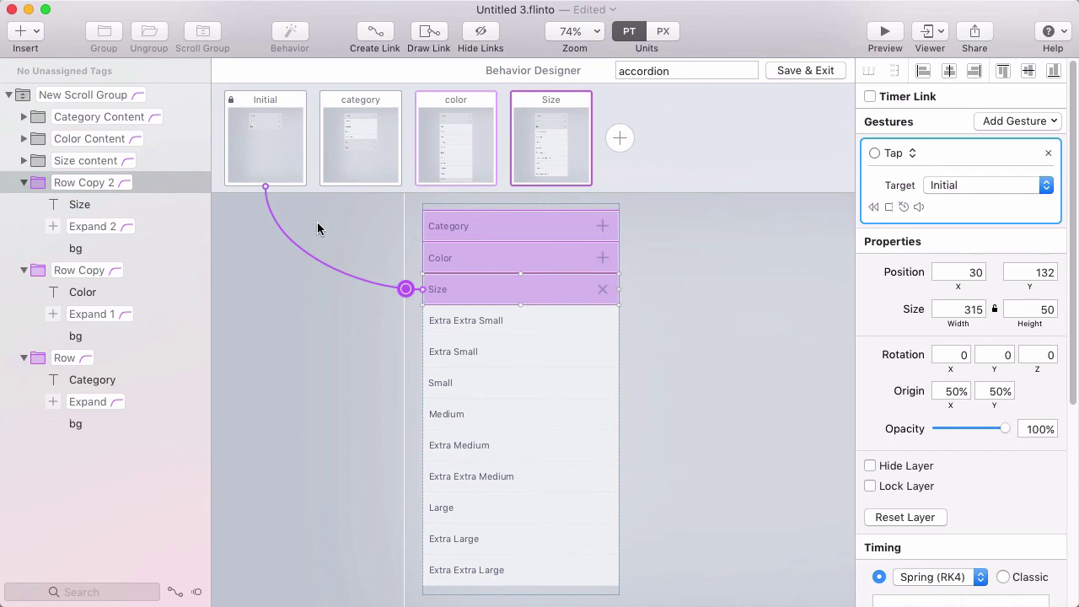
Save and exit the Behavior Designer and launch the Preview window
{"action": "left_click", "coordinate": [788, 72]}
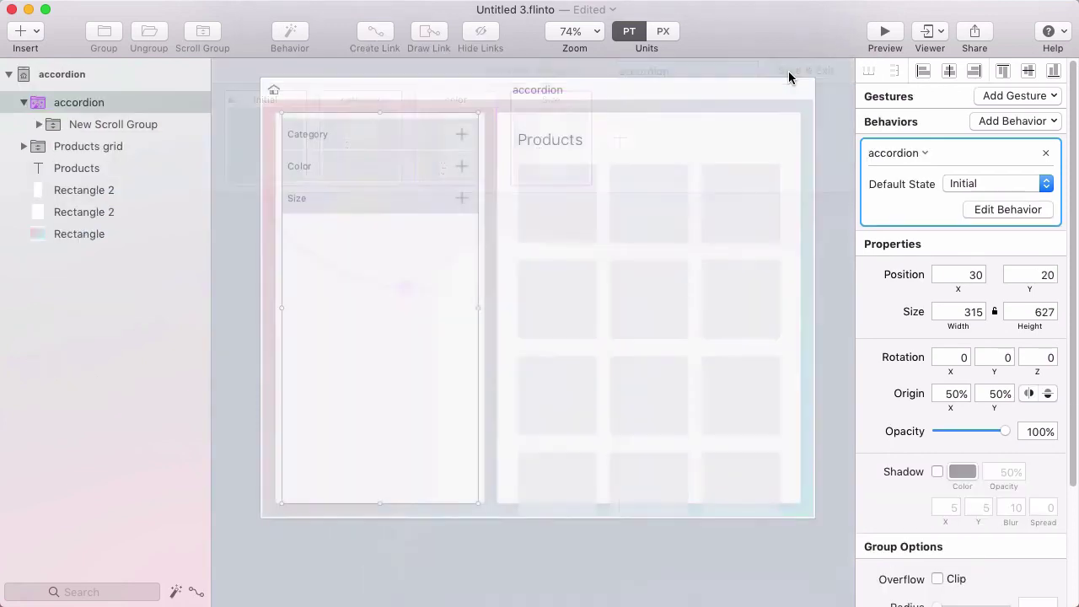
{"action": "left_click", "coordinate": [885, 31]}
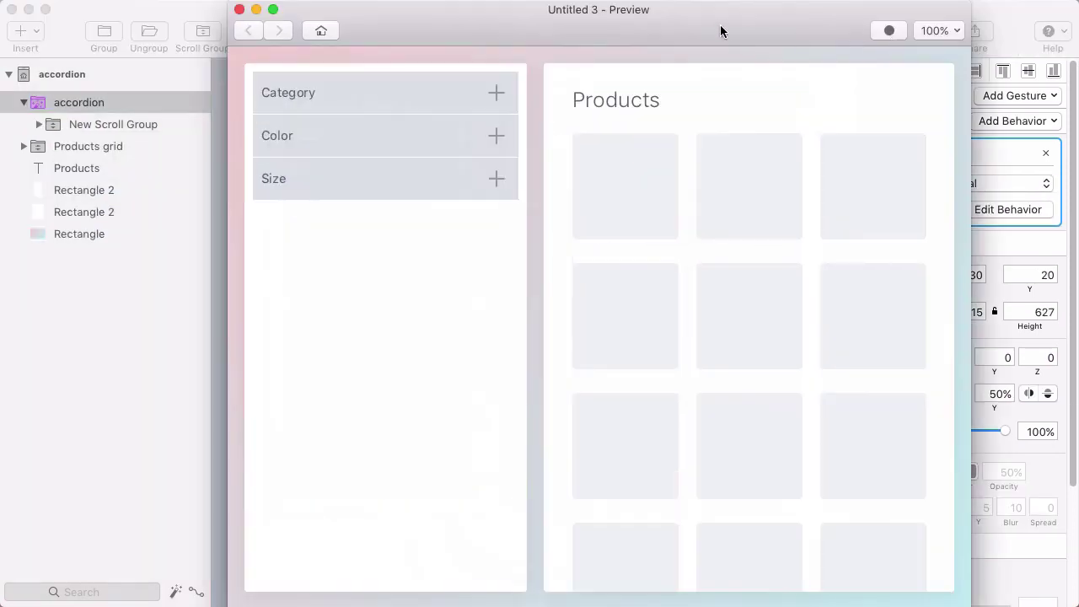
{"action": "left_click_drag", "start_coordinate": [720, 31], "coordinate": [691, 31]}
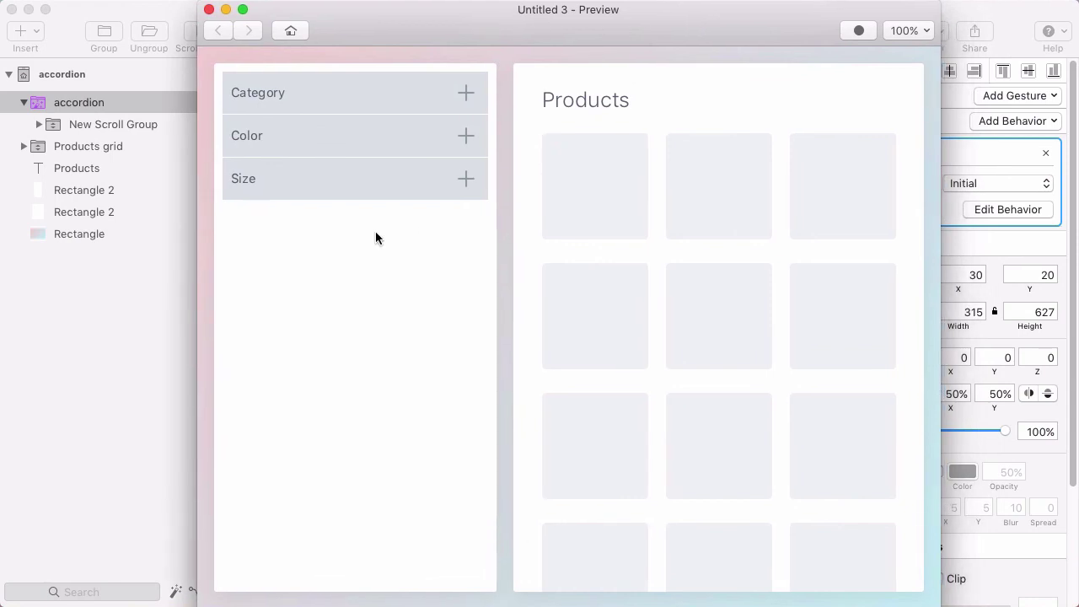
Tap the Category, Color and Size rows in Preview to test expanding and collapsing each
{"action": "left_click", "coordinate": [332, 88]}
{"action": "left_click", "coordinate": [333, 91]}
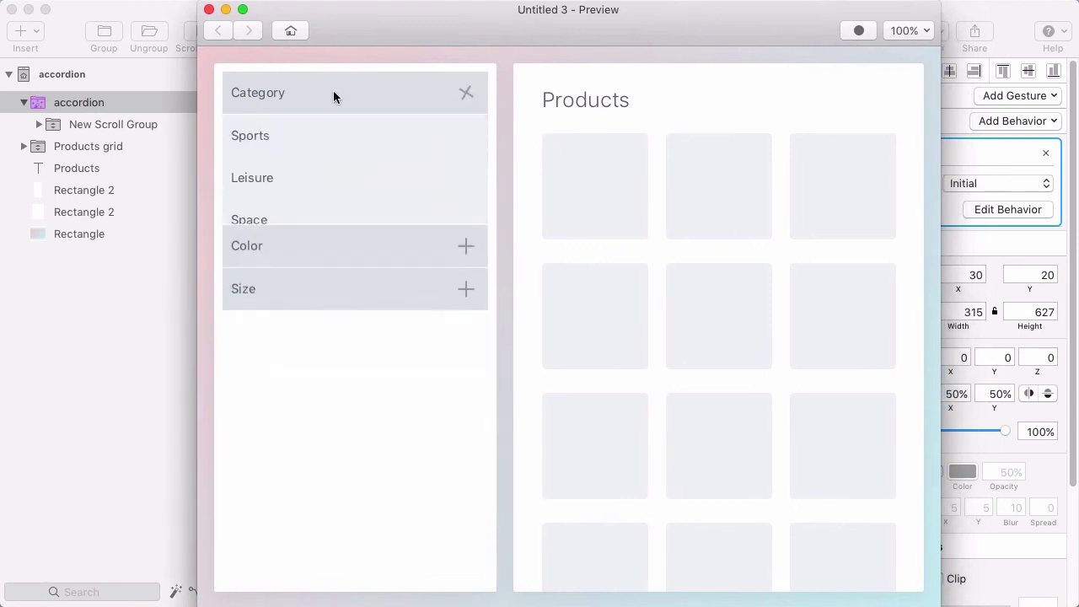
{"action": "left_click", "coordinate": [330, 138]}
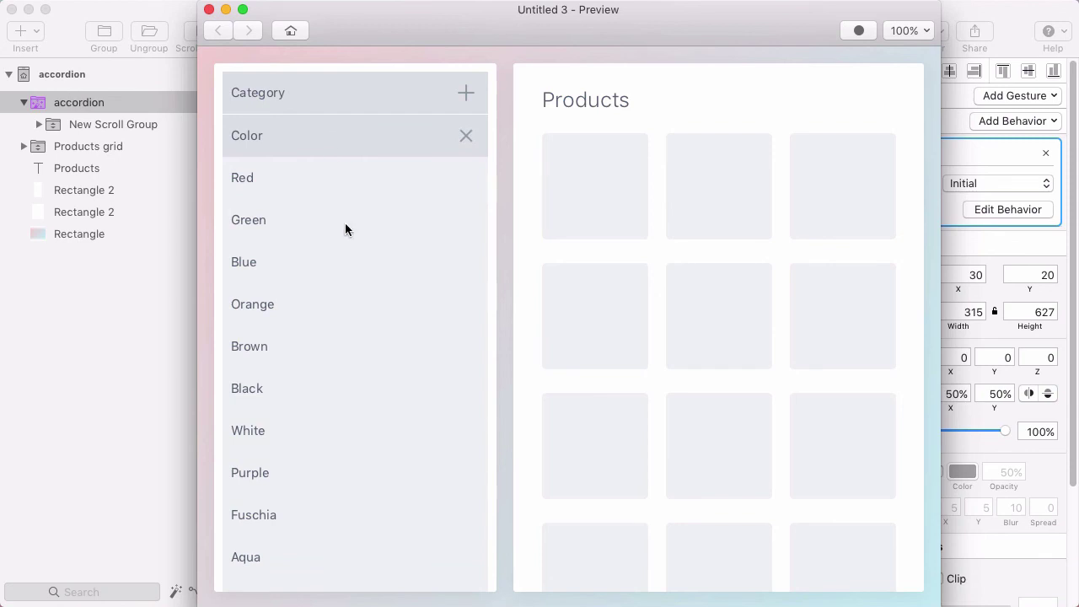
{"action": "left_click_drag", "start_coordinate": [354, 430], "coordinate": [378, 310]}
{"action": "left_click", "coordinate": [374, 136]}
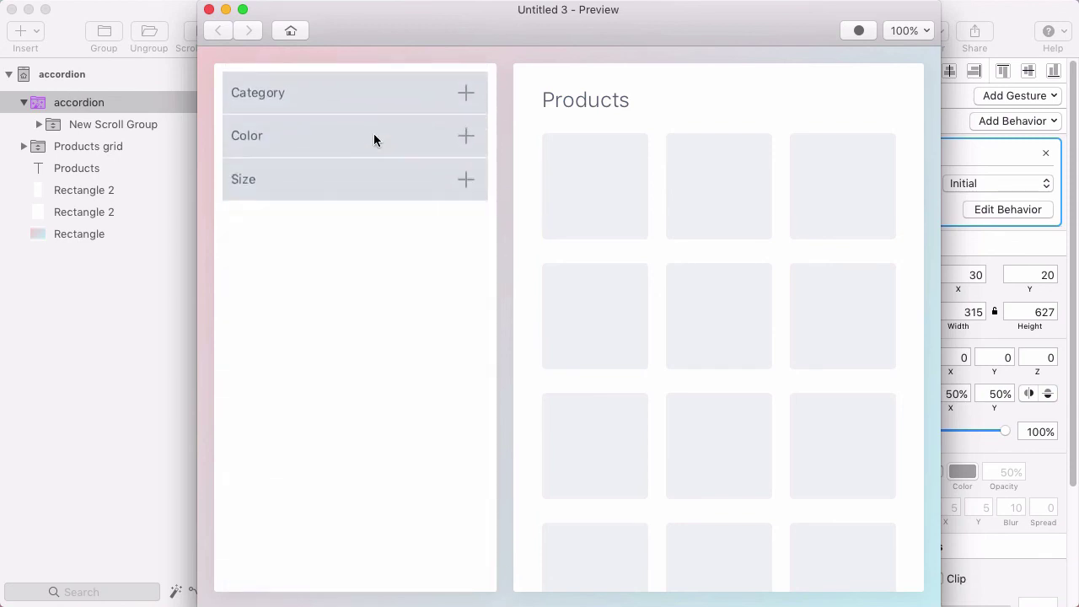
{"action": "left_click", "coordinate": [354, 183]}
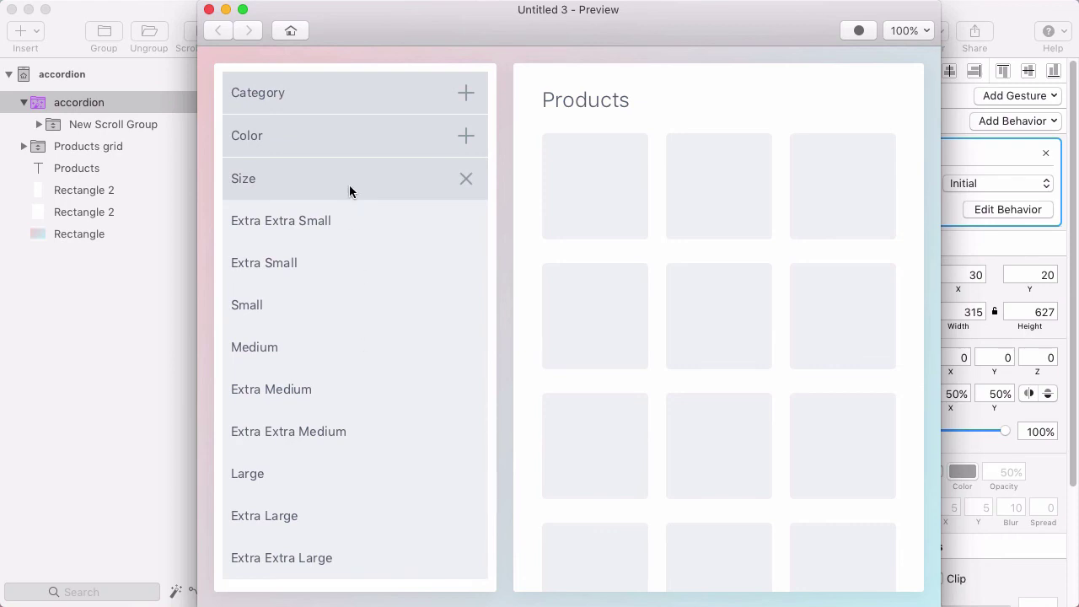
{"action": "left_click", "coordinate": [332, 133]}
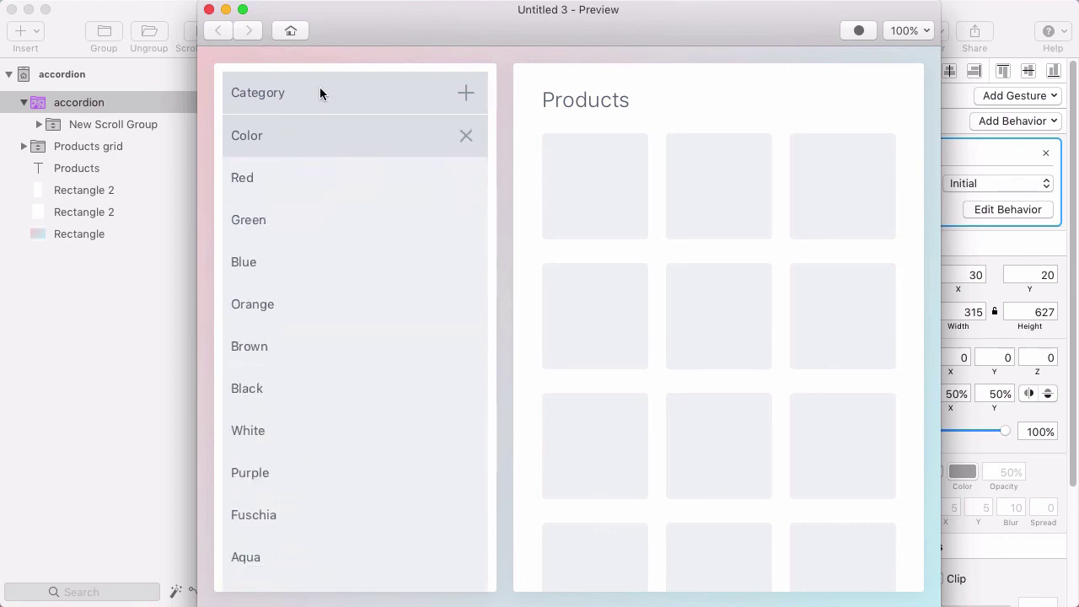
{"action": "left_click", "coordinate": [319, 94]}
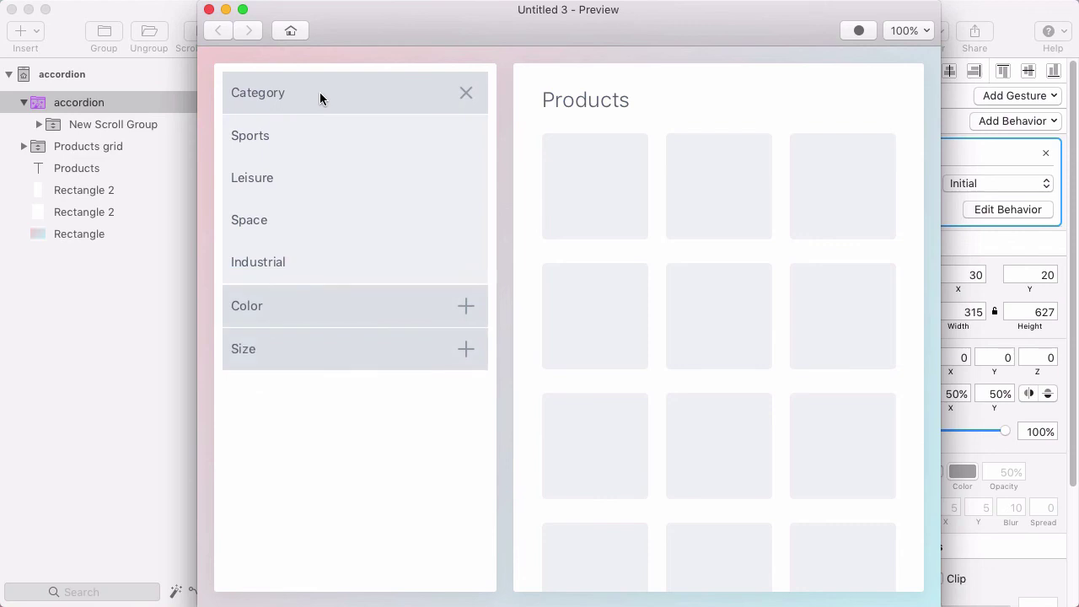
{"action": "left_click", "coordinate": [321, 345]}
{"action": "left_click", "coordinate": [323, 136]}
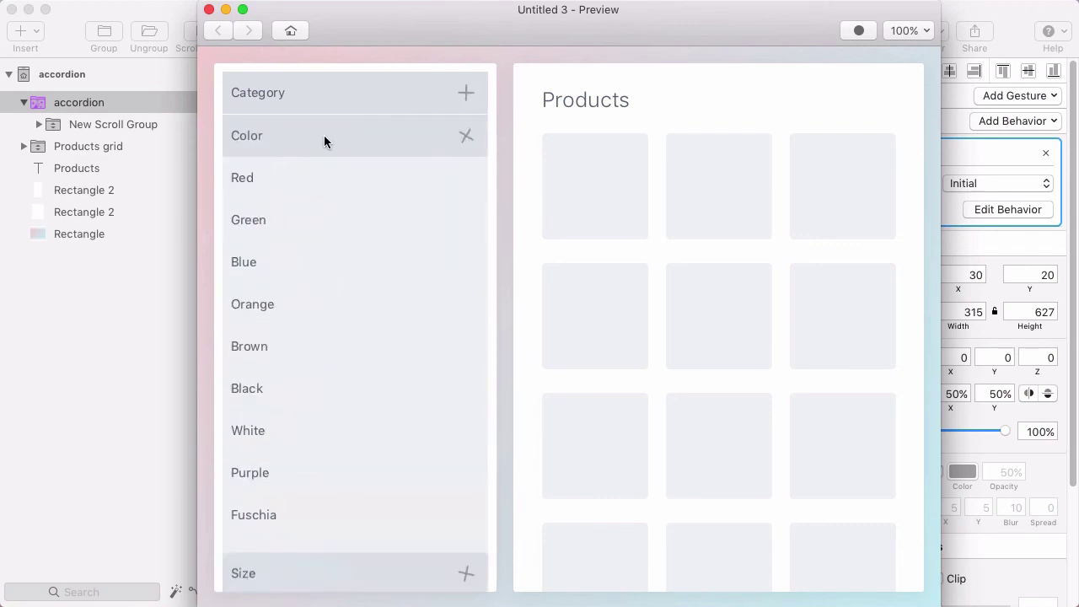
{"action": "left_click", "coordinate": [323, 90]}
{"action": "left_click", "coordinate": [336, 323]}
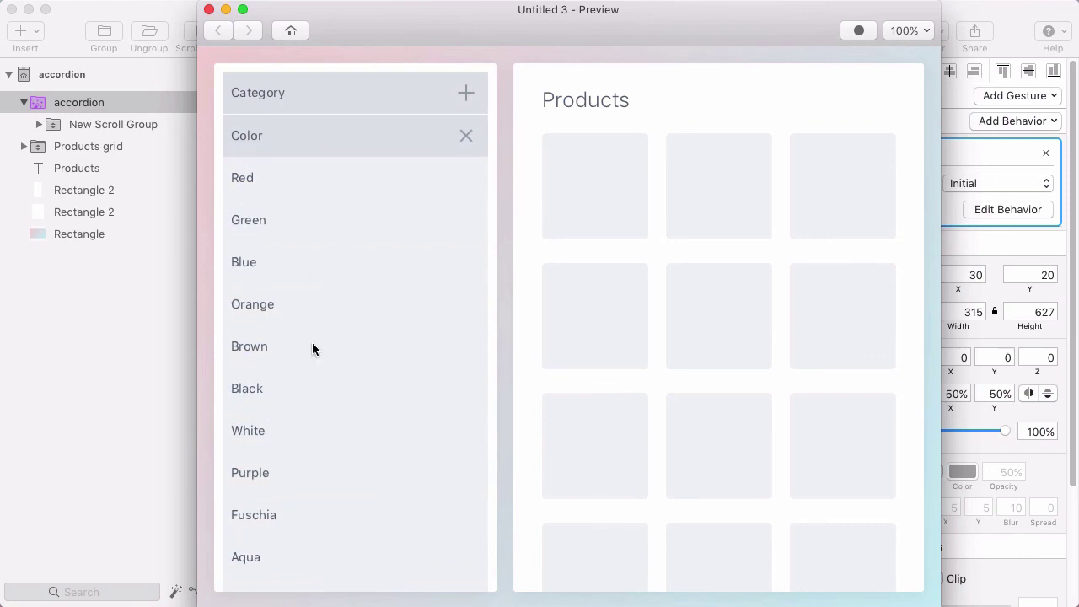
{"action": "left_click_drag", "start_coordinate": [312, 342], "coordinate": [338, 230]}
{"action": "left_click_drag", "start_coordinate": [346, 175], "coordinate": [335, 368]}
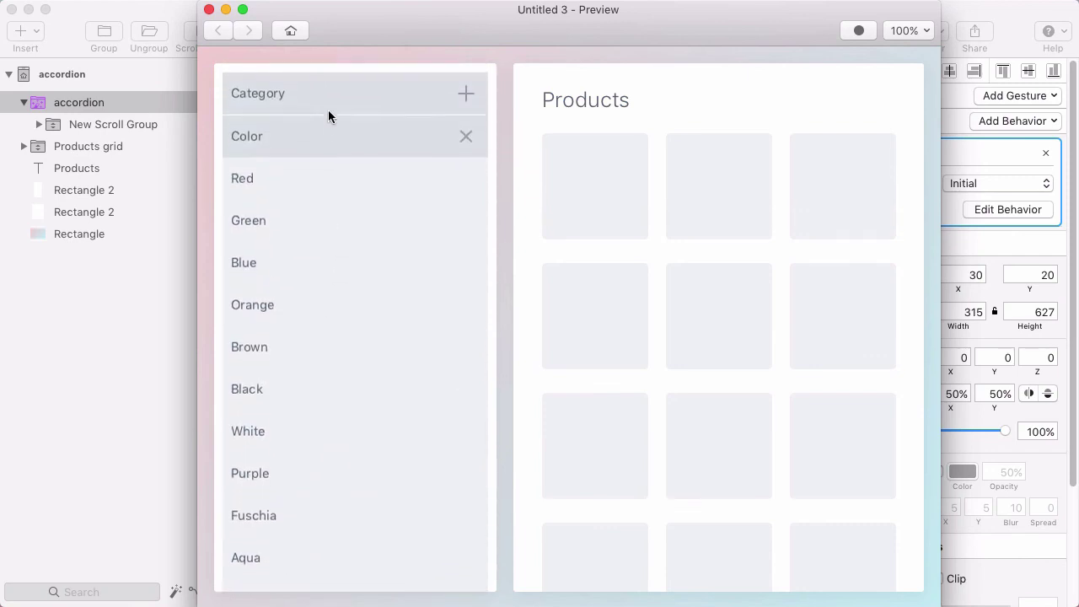
{"action": "left_click_drag", "start_coordinate": [334, 323], "coordinate": [333, 244]}
{"action": "left_click_drag", "start_coordinate": [331, 365], "coordinate": [344, 308]}
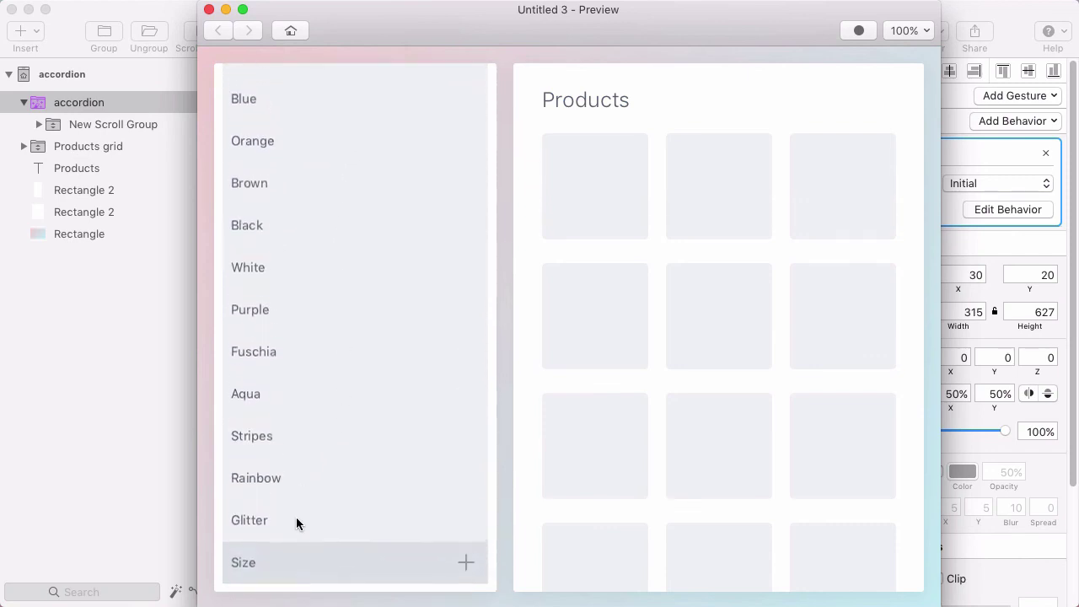
{"action": "left_click", "coordinate": [291, 576]}
{"action": "left_click", "coordinate": [328, 147]}
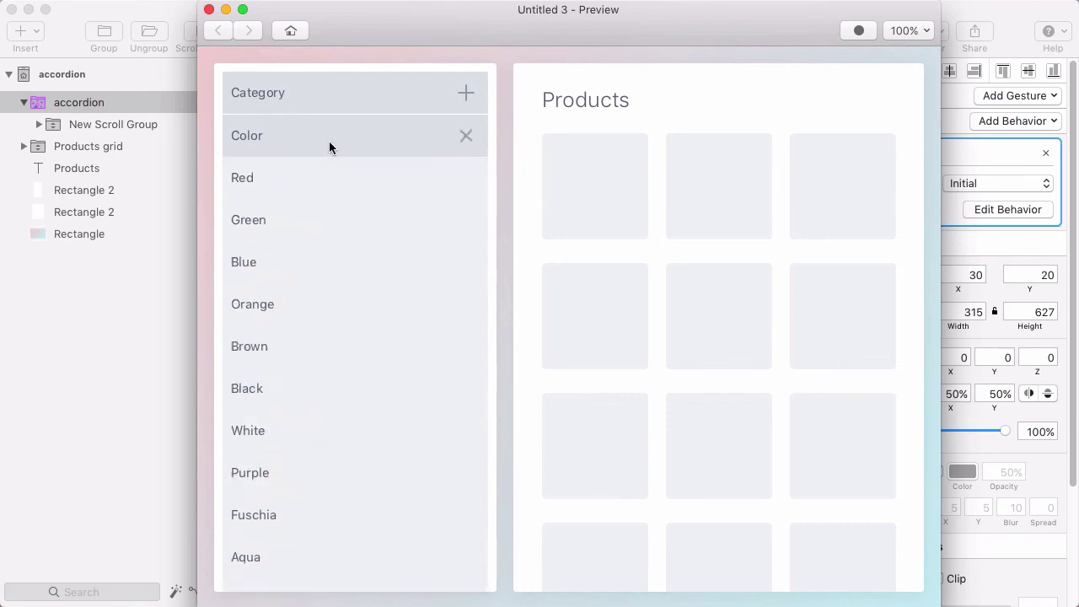
{"action": "left_click_drag", "start_coordinate": [337, 341], "coordinate": [355, 225]}
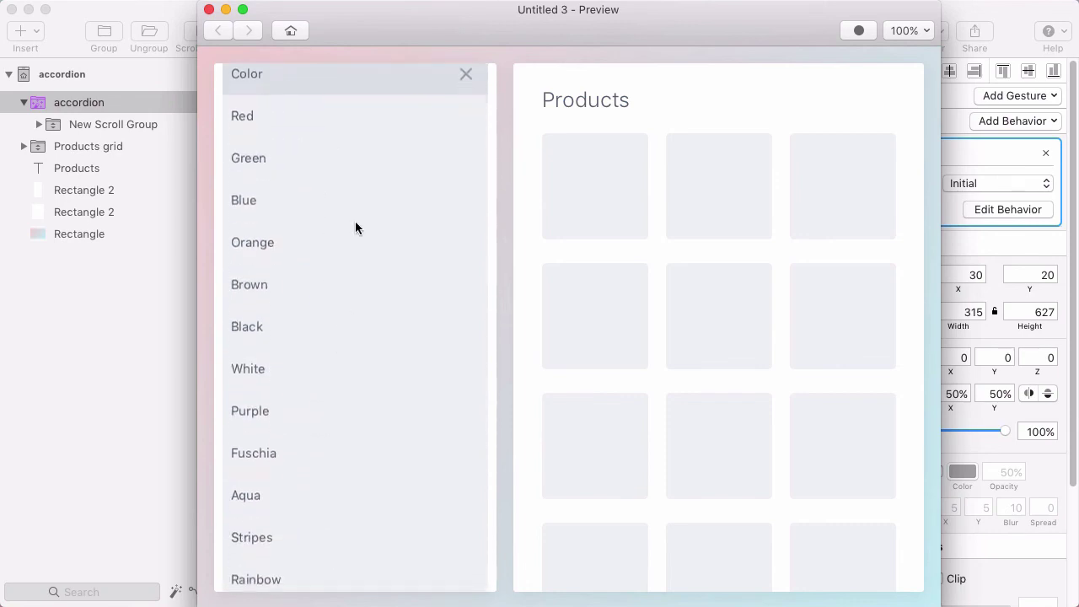
{"action": "left_click", "coordinate": [294, 571]}
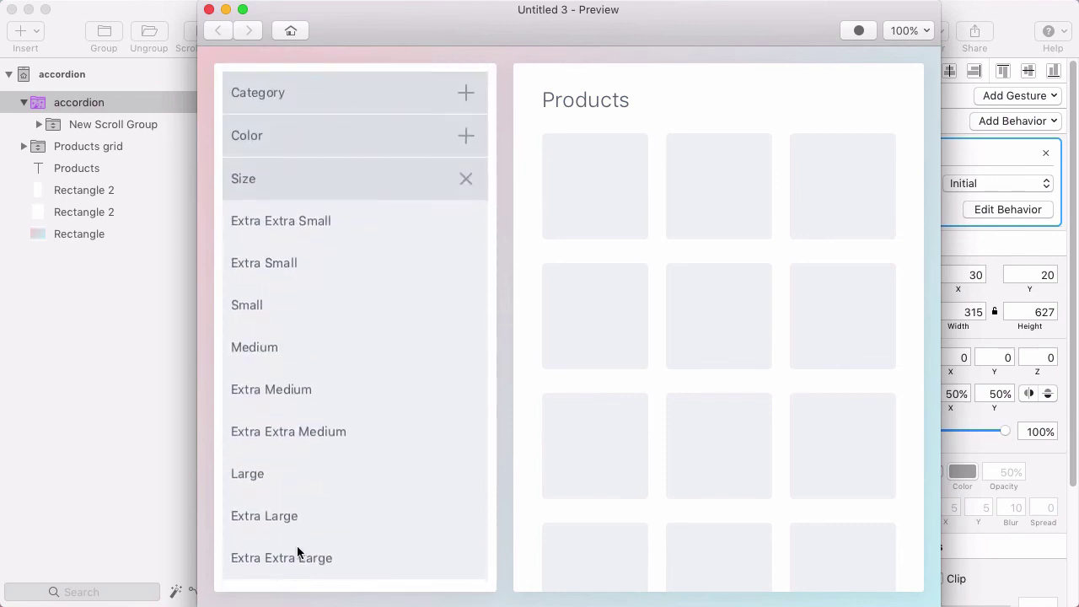
{"action": "left_click", "coordinate": [297, 93]}
{"action": "left_click", "coordinate": [305, 303]}
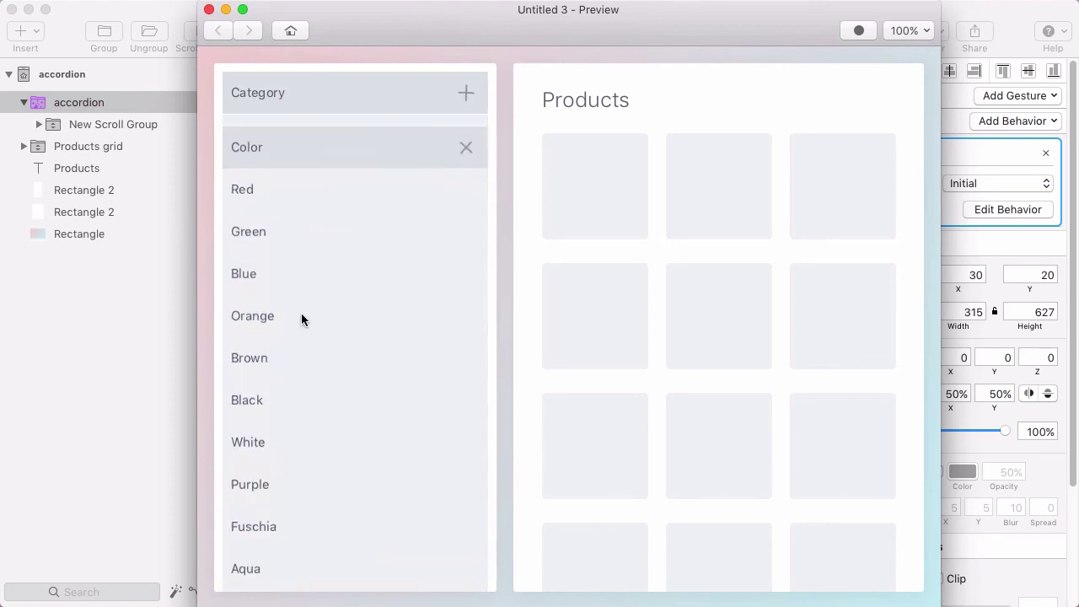
{"action": "scroll", "coordinate": [320, 303], "scroll_direction": "down", "scroll_amount": 5}
{"action": "scroll", "coordinate": [295, 190], "scroll_direction": "up", "scroll_amount": 5}
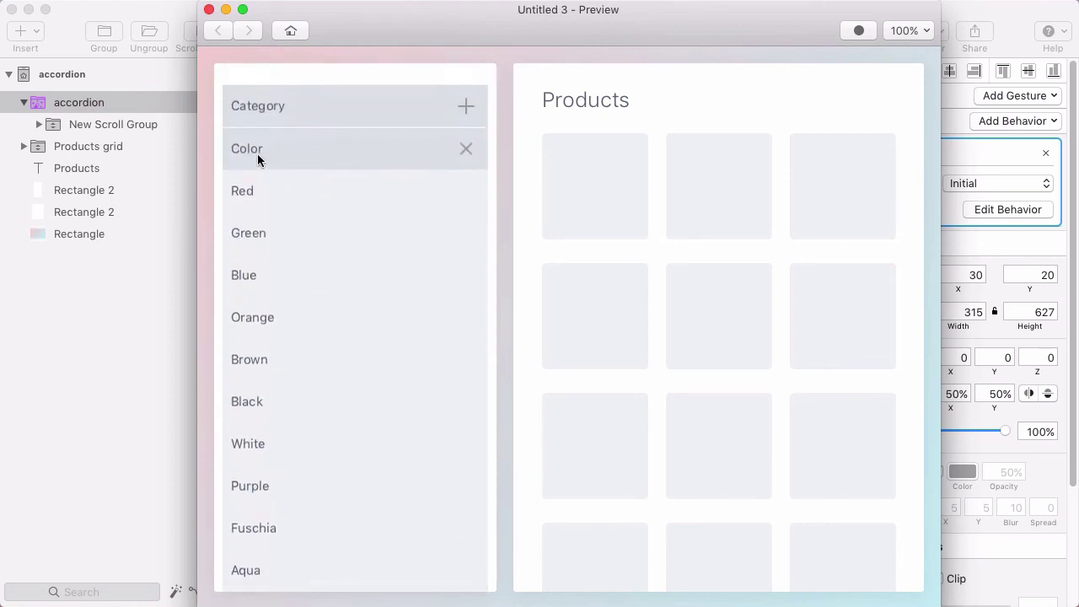
{"action": "scroll", "coordinate": [690, 337], "scroll_direction": "down", "scroll_amount": 3}
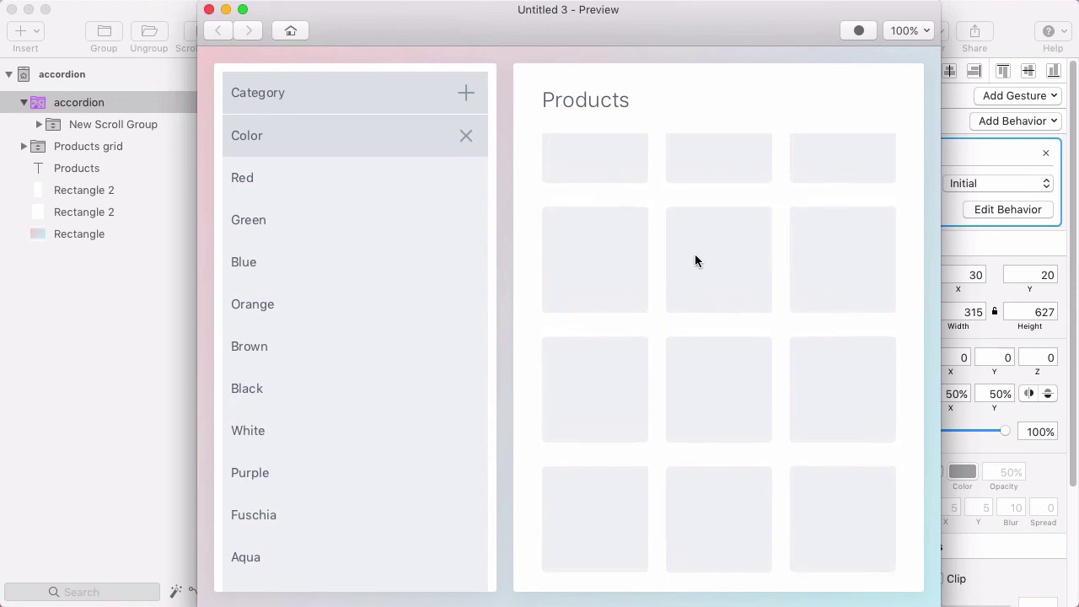
{"action": "scroll", "coordinate": [696, 354], "scroll_direction": "up", "scroll_amount": 3}
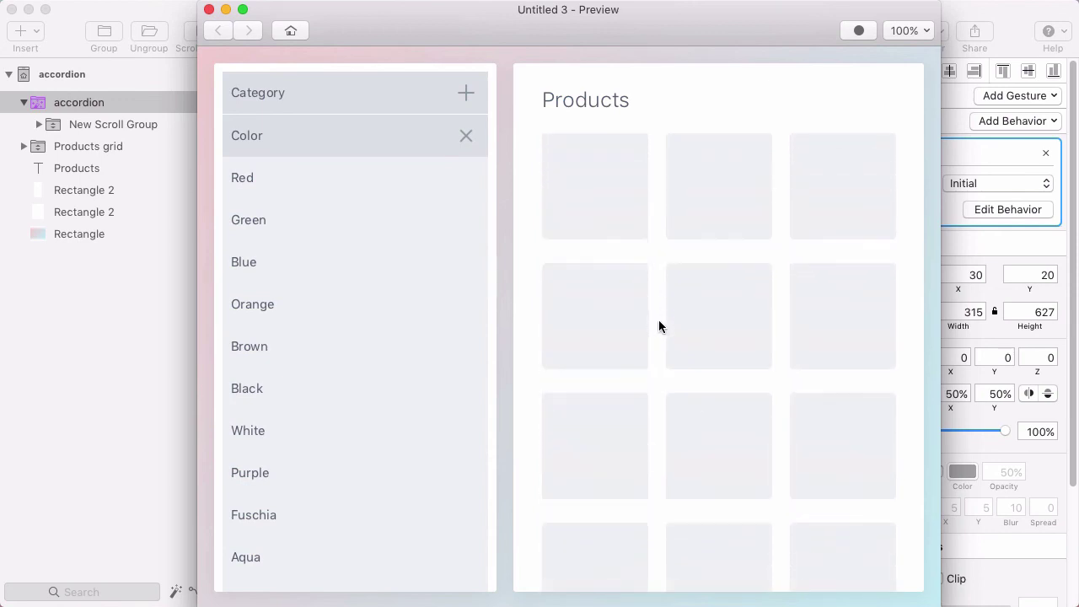